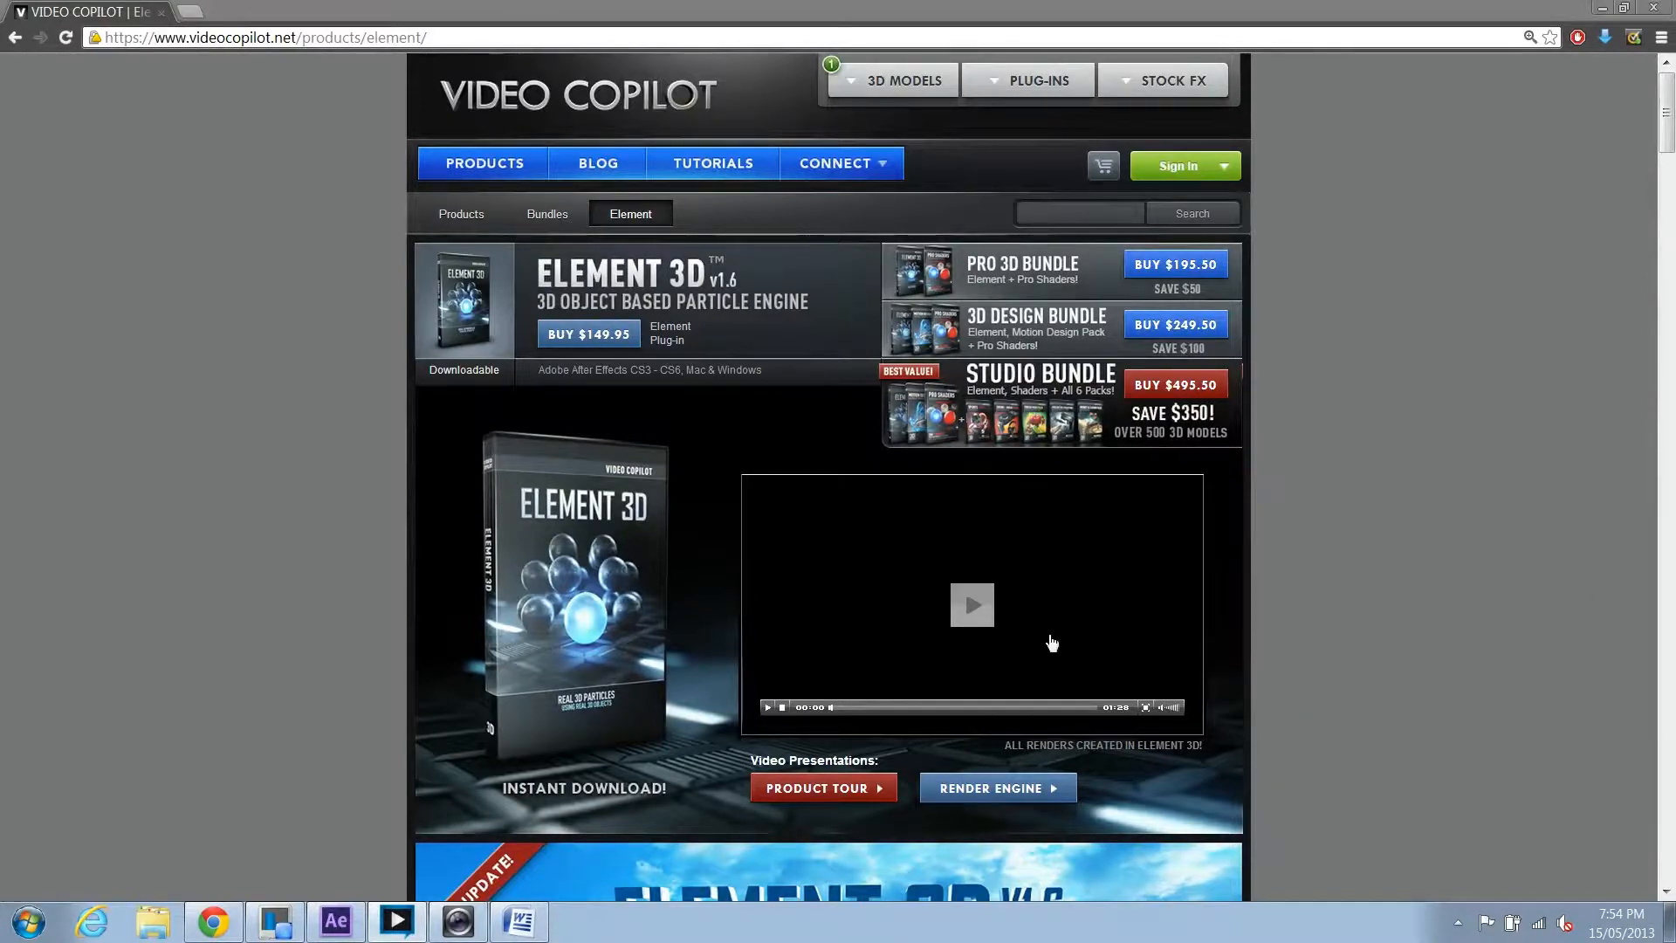
# Watch part of the Element 3D promo video in full screen, and return to the product page.
pyautogui.click(1149, 708)
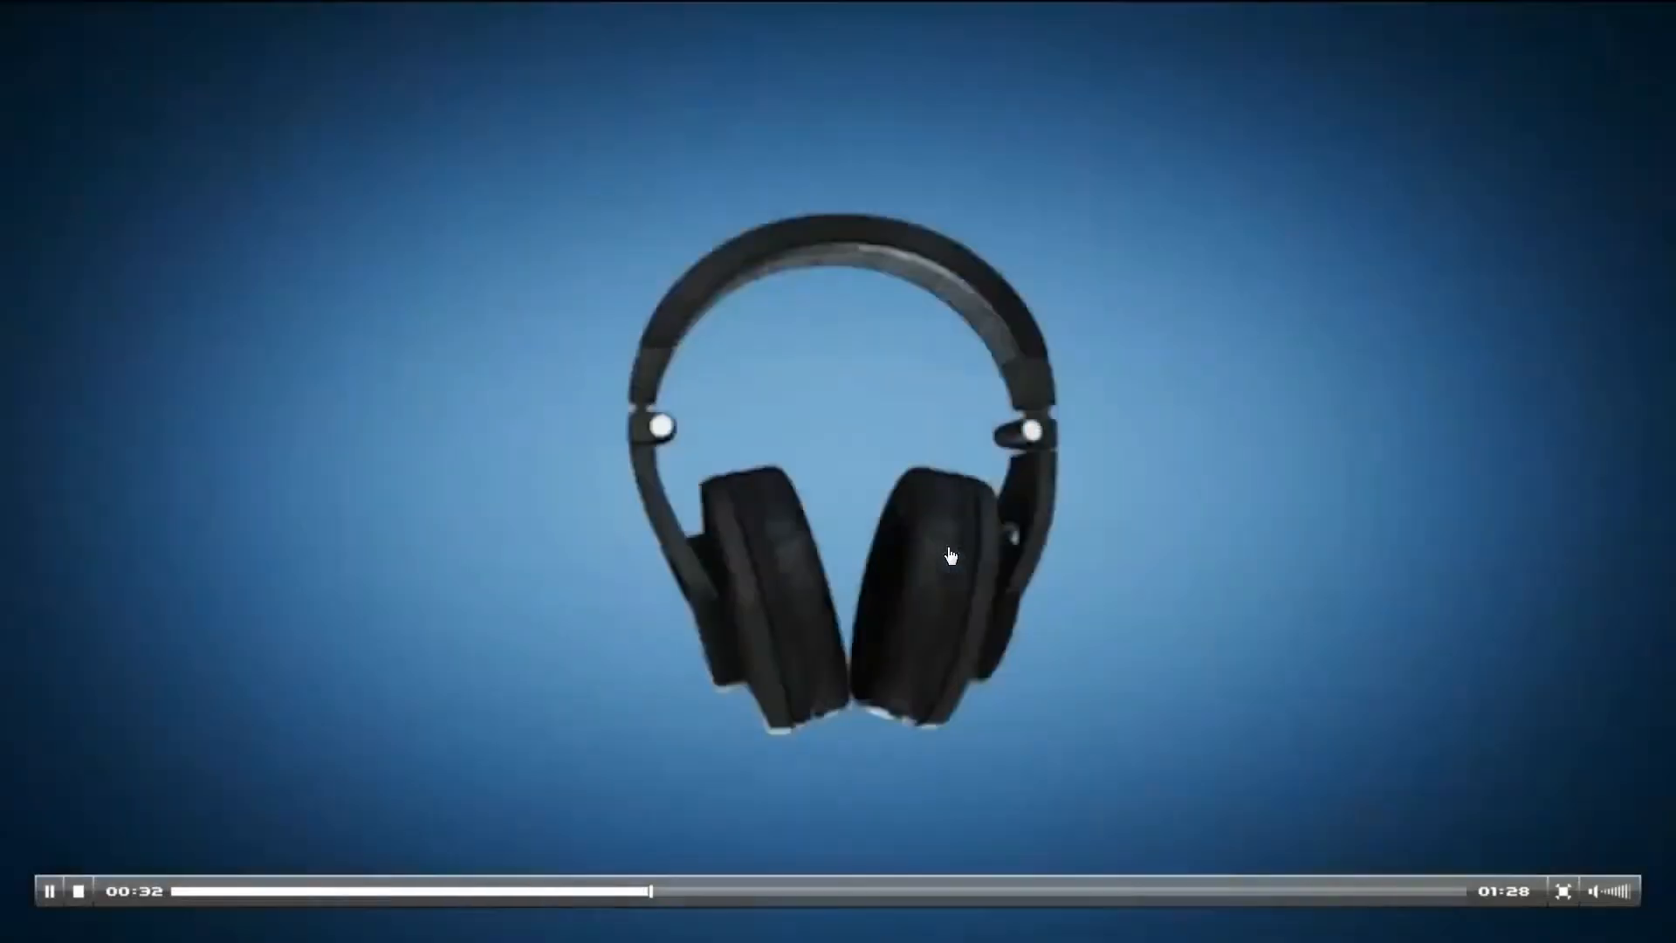
pyautogui.click(951, 556)
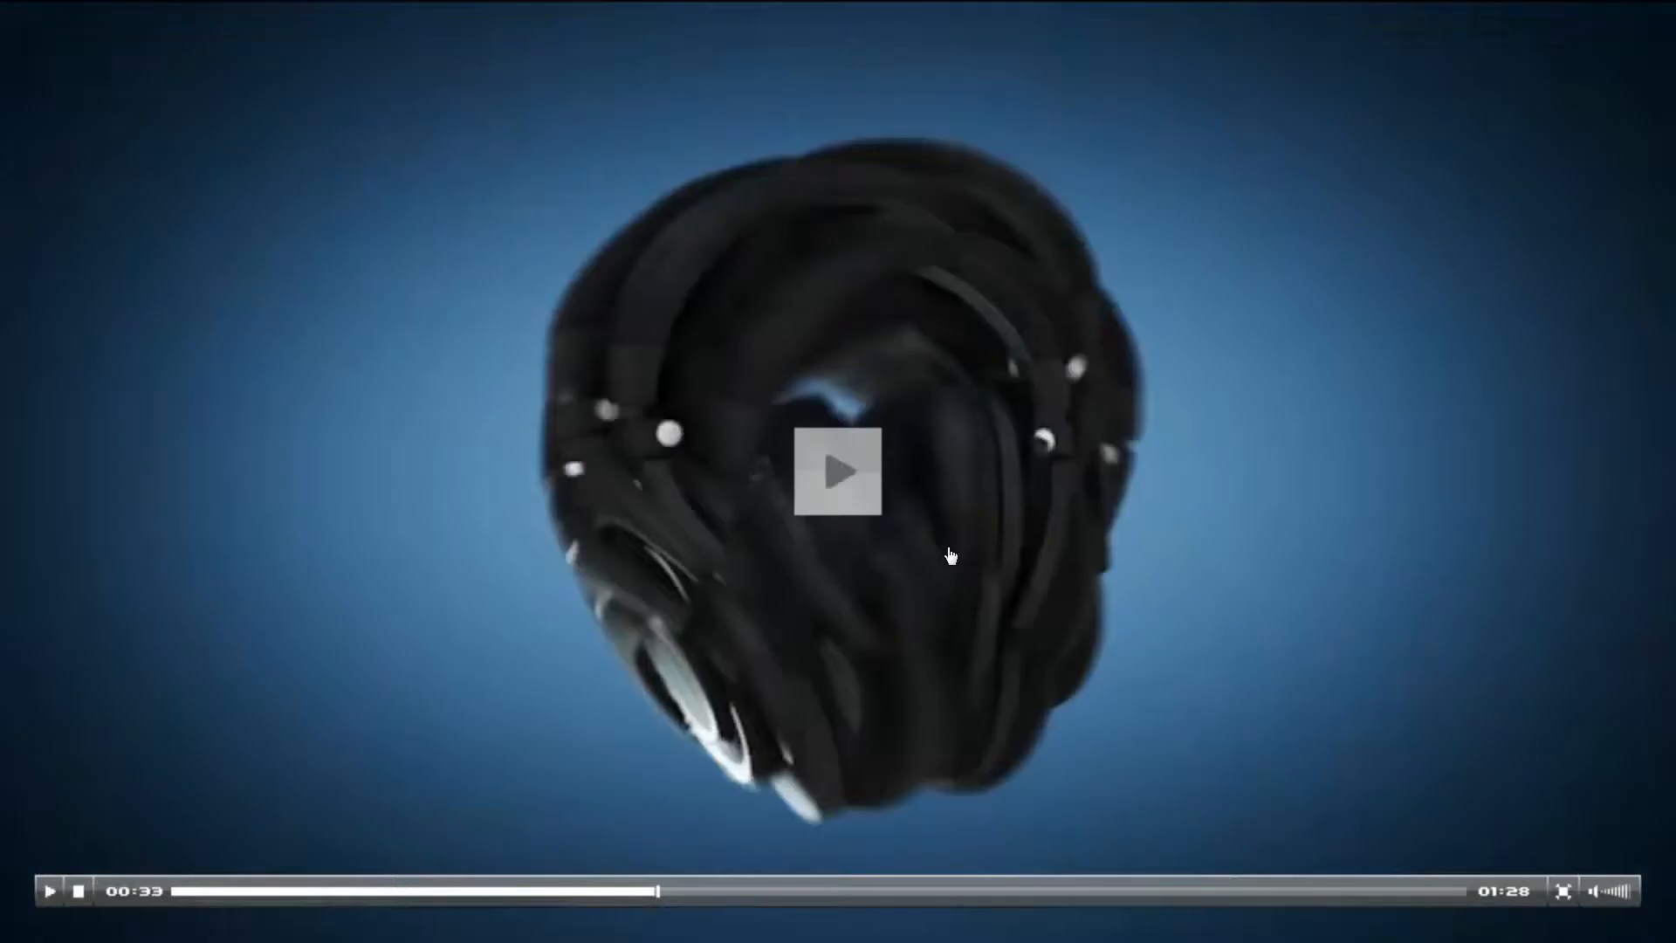
pyautogui.press('Escape')
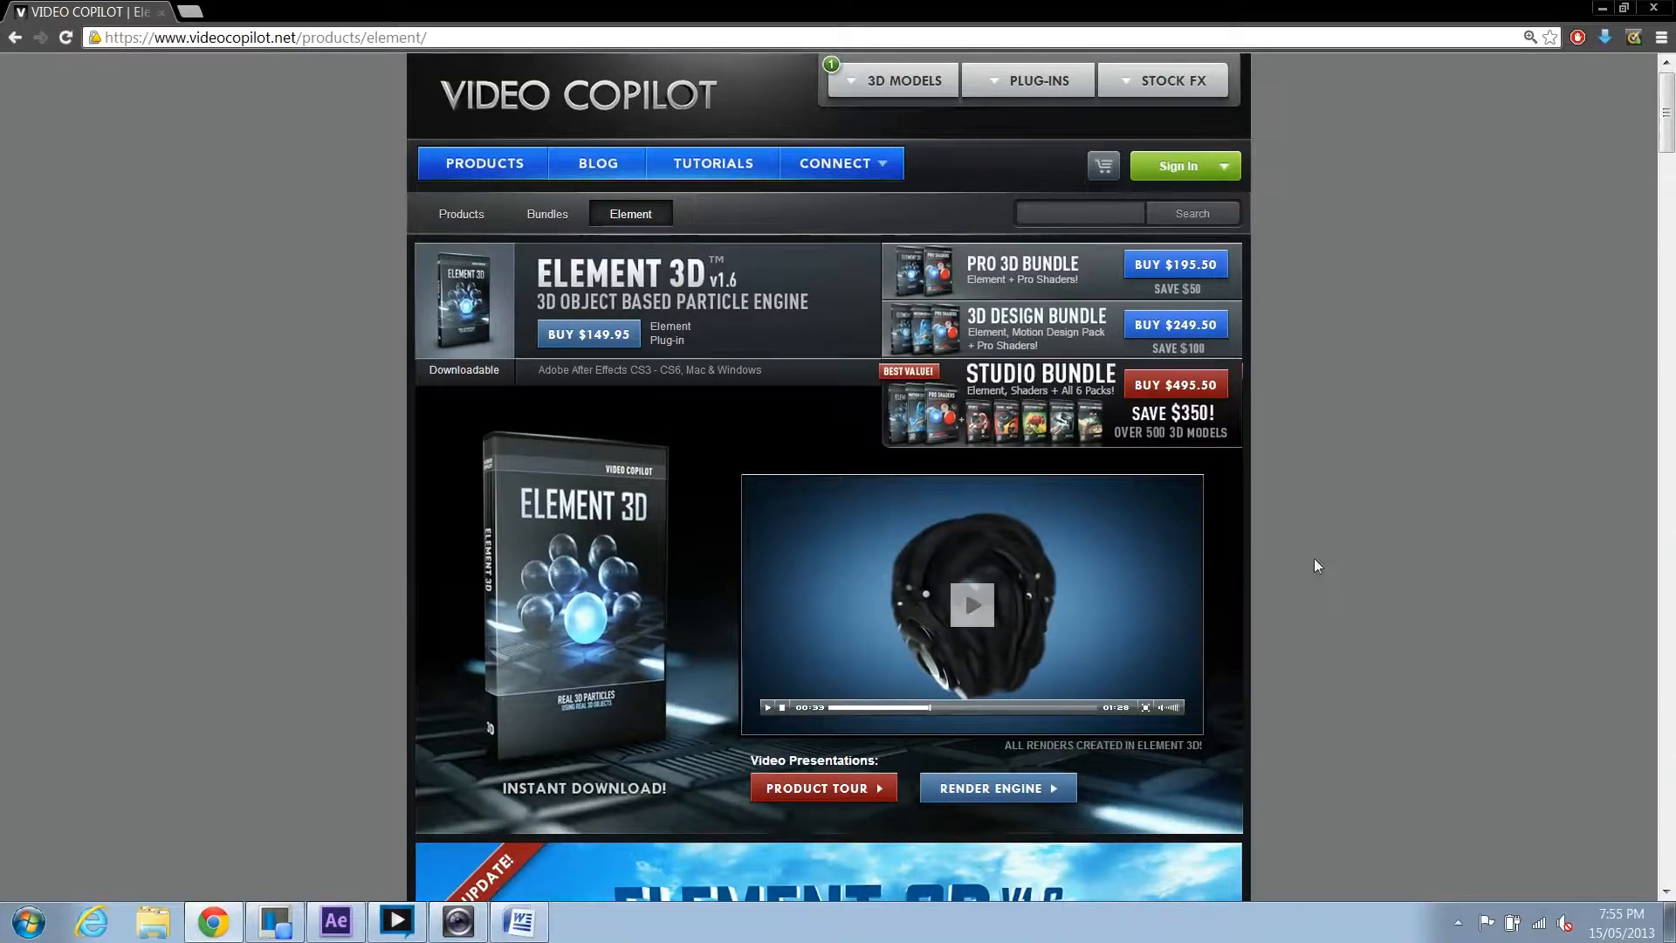
# Look through the Element 3D product page for its features, bundles, materials, 3D text and environment maps.
pyautogui.scroll(-10, 1362, 546)
pyautogui.scroll(4, 1412, 526)
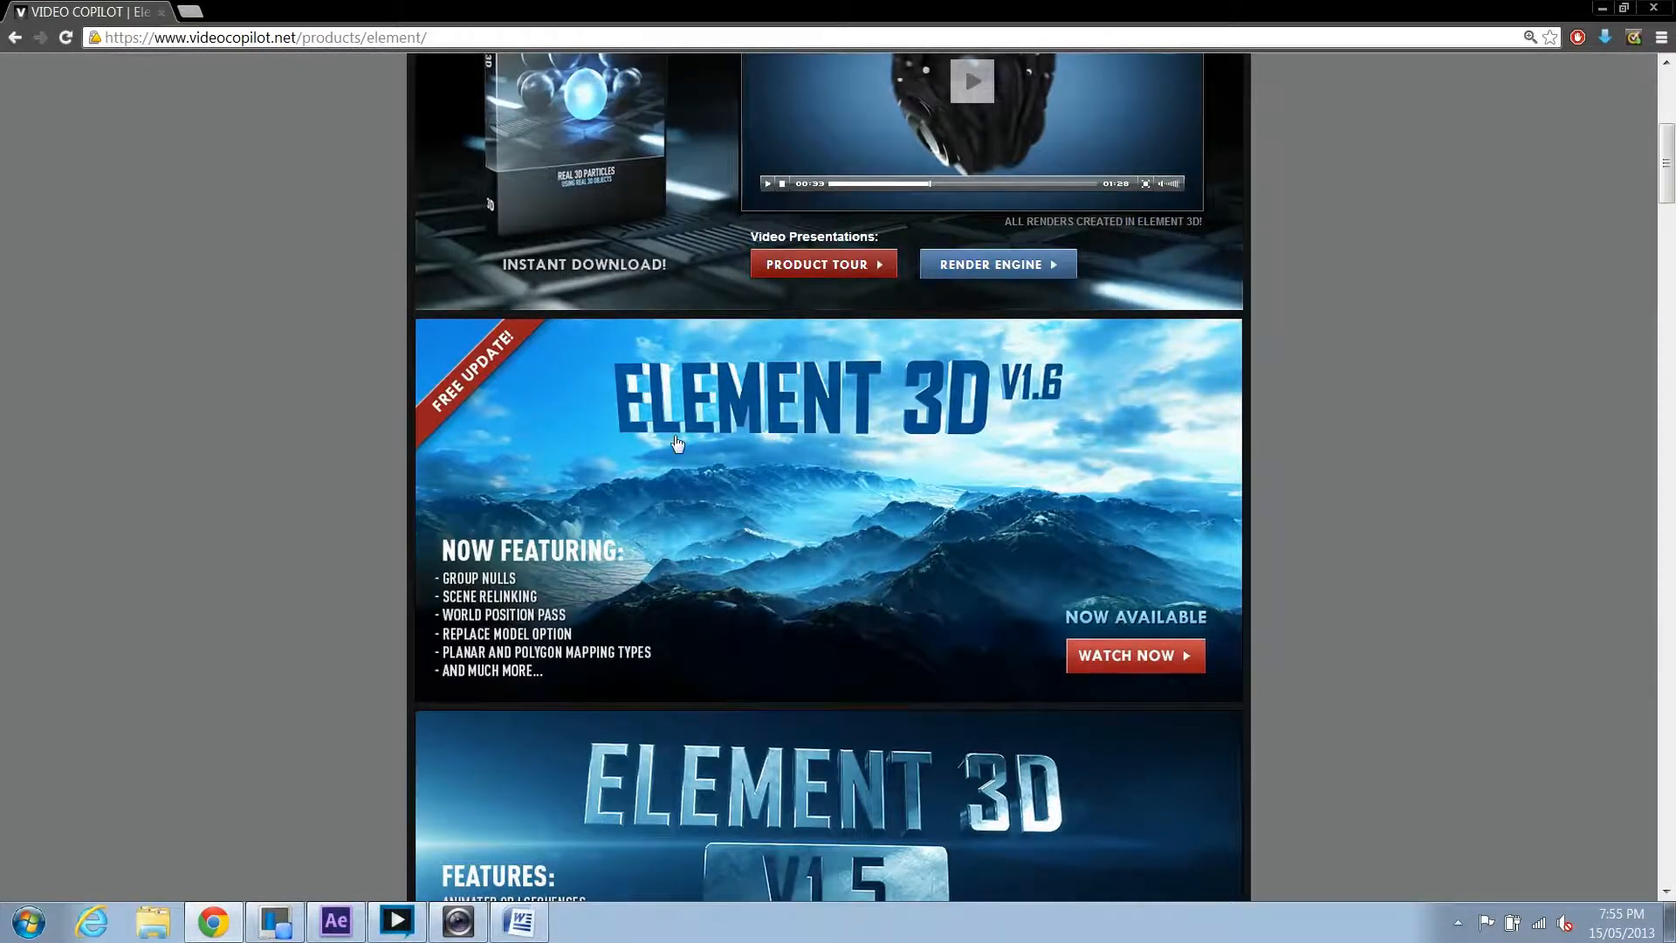
pyautogui.moveTo(427, 38); pyautogui.dragTo(139, 37)
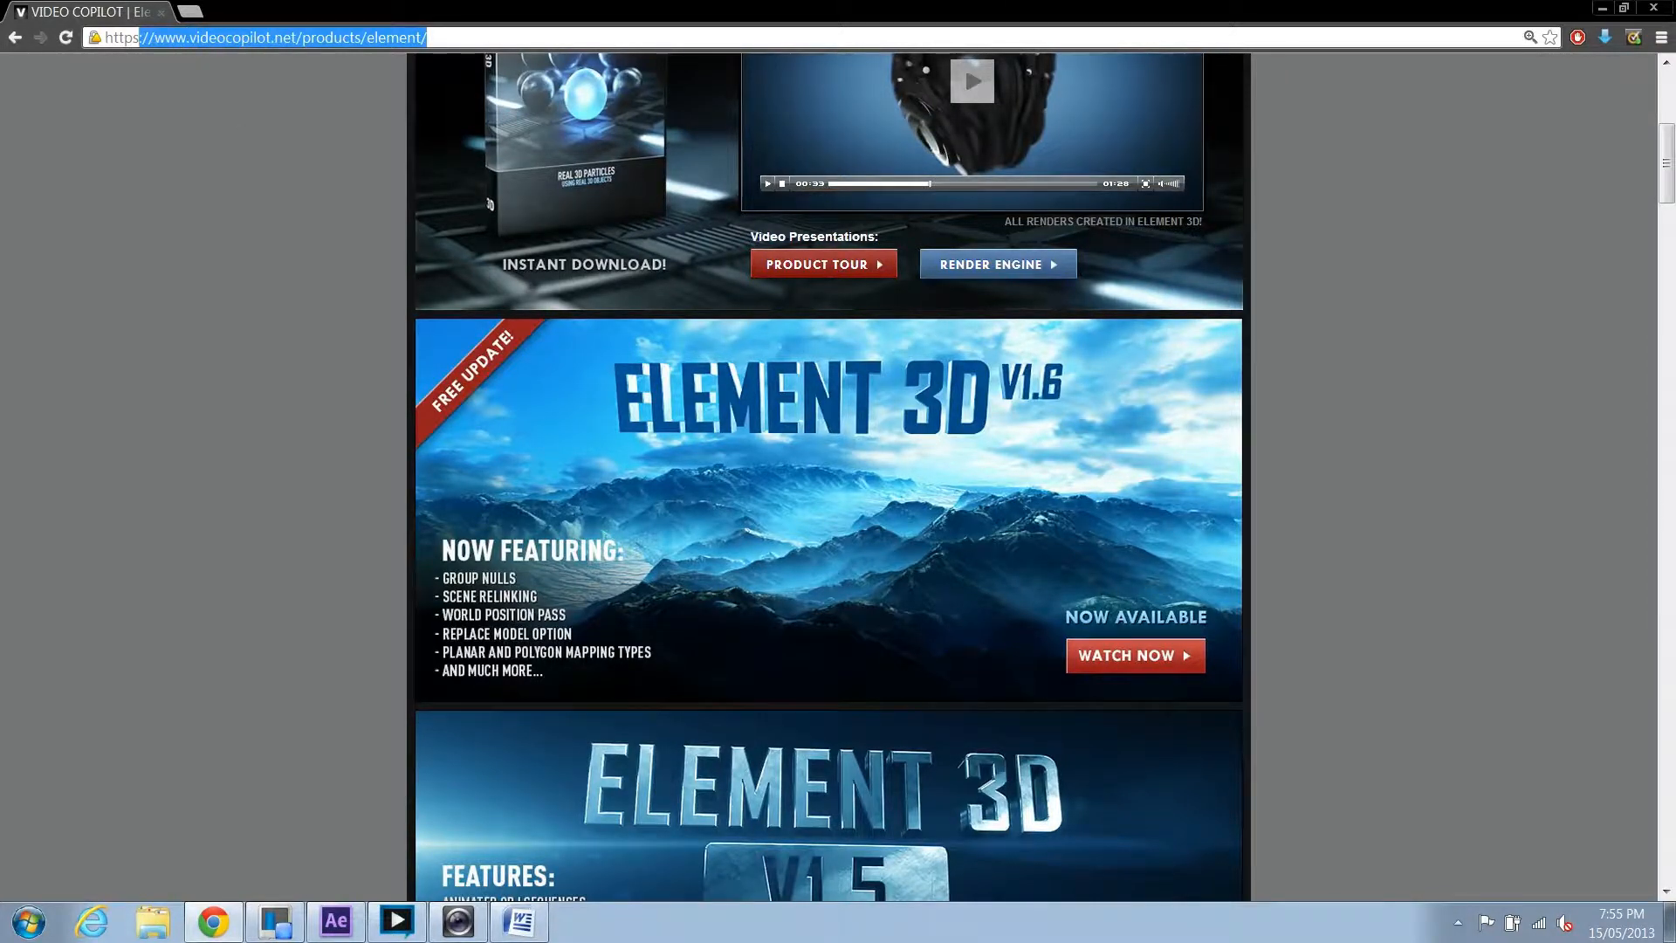
pyautogui.click(1353, 590)
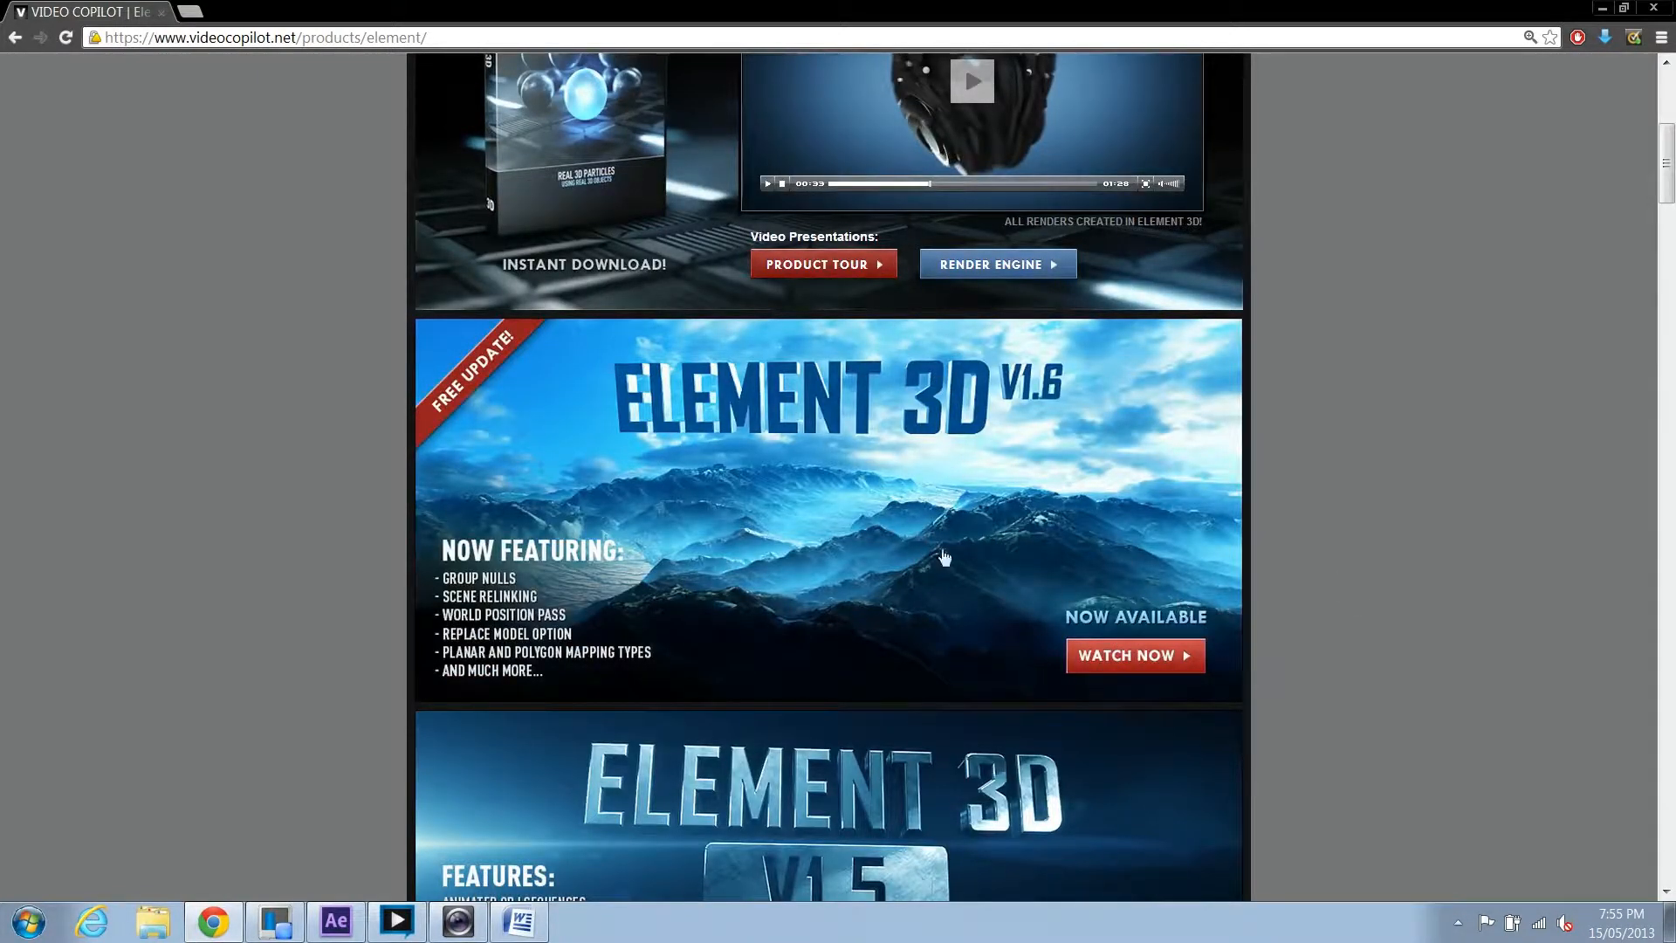
pyautogui.scroll(-6, 1444, 568)
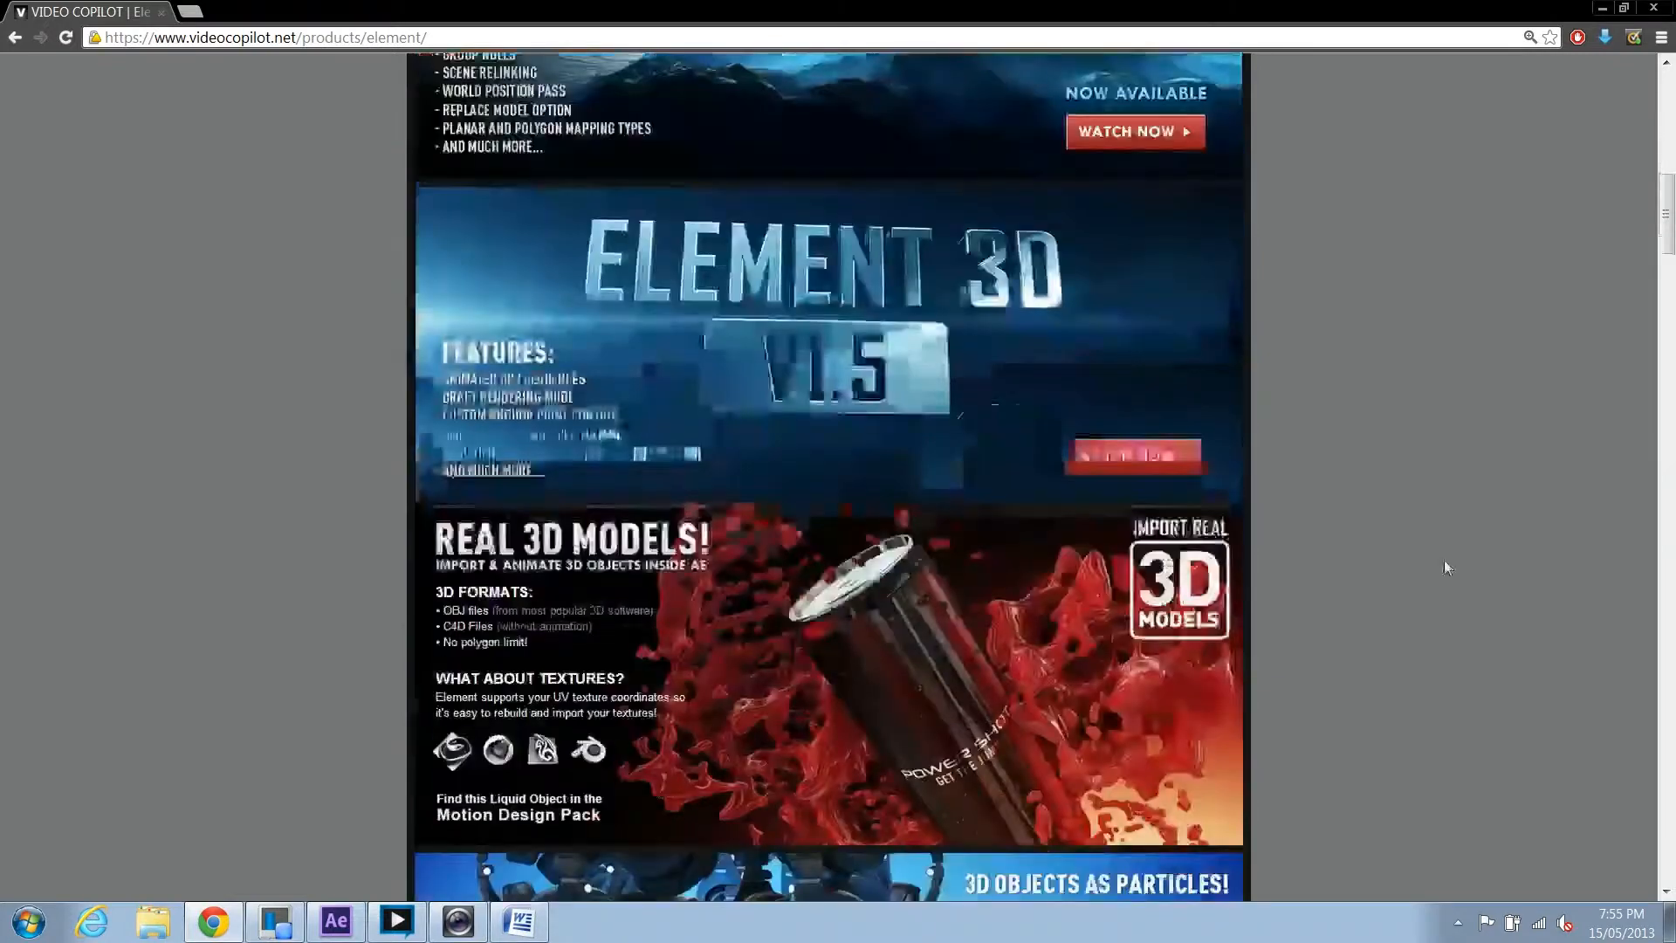
pyautogui.scroll(-20, 1443, 563)
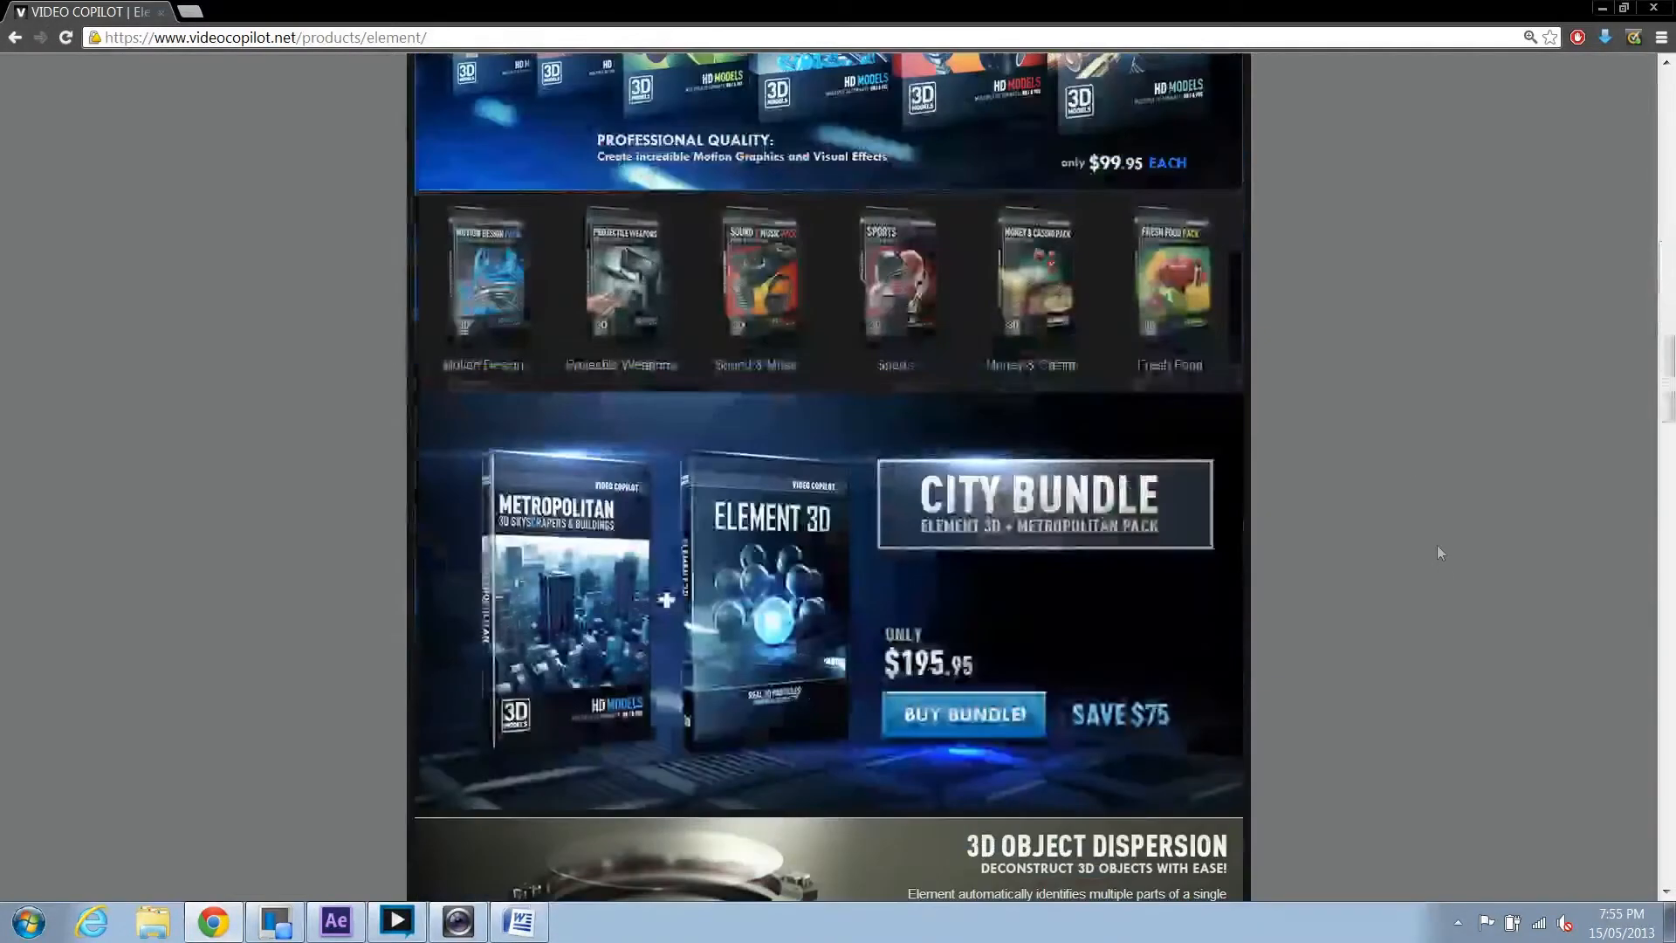
pyautogui.scroll(-8, 1309, 498)
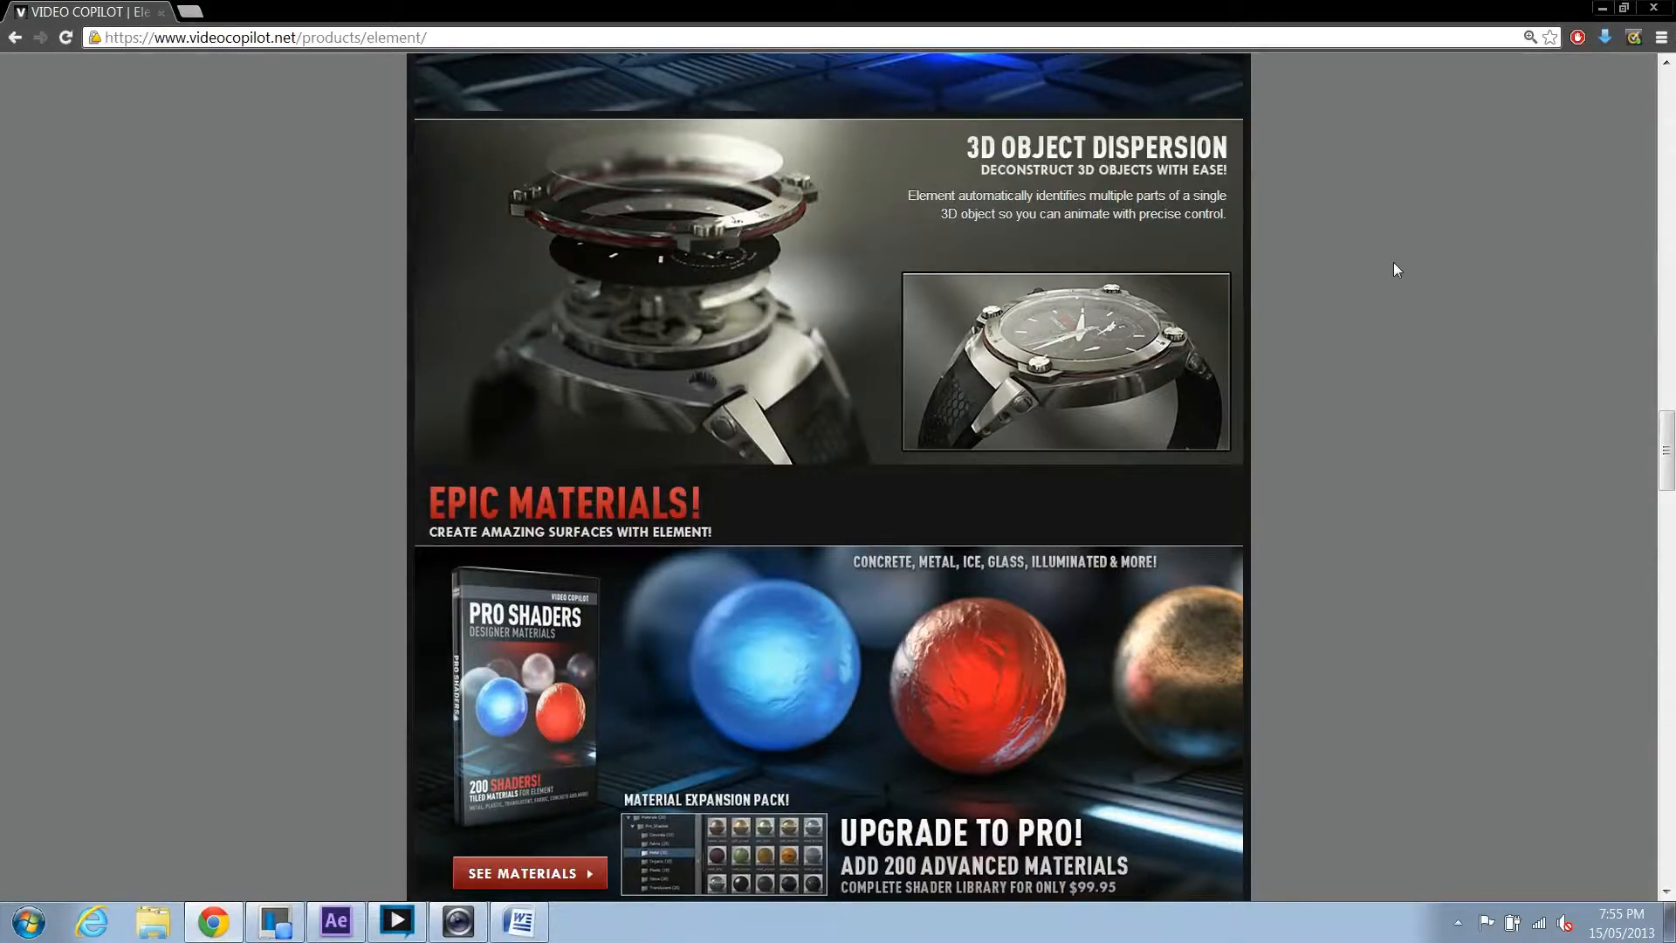
pyautogui.scroll(-10, 1481, 354)
pyautogui.scroll(-18, 1480, 354)
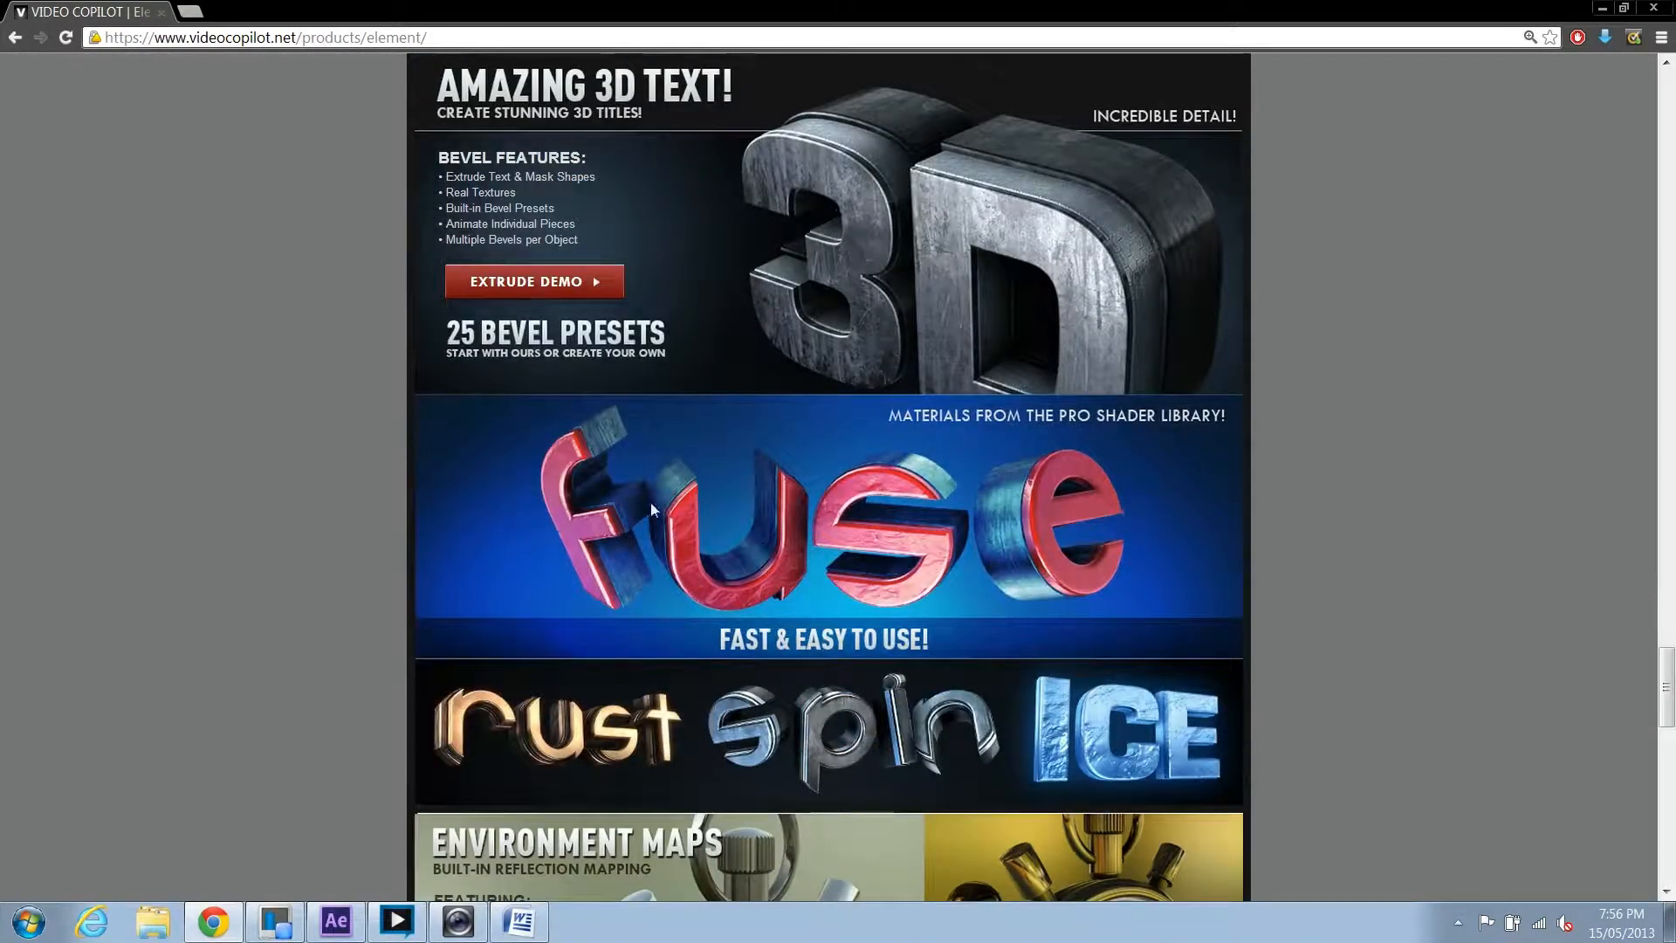
pyautogui.scroll(-6, 1332, 616)
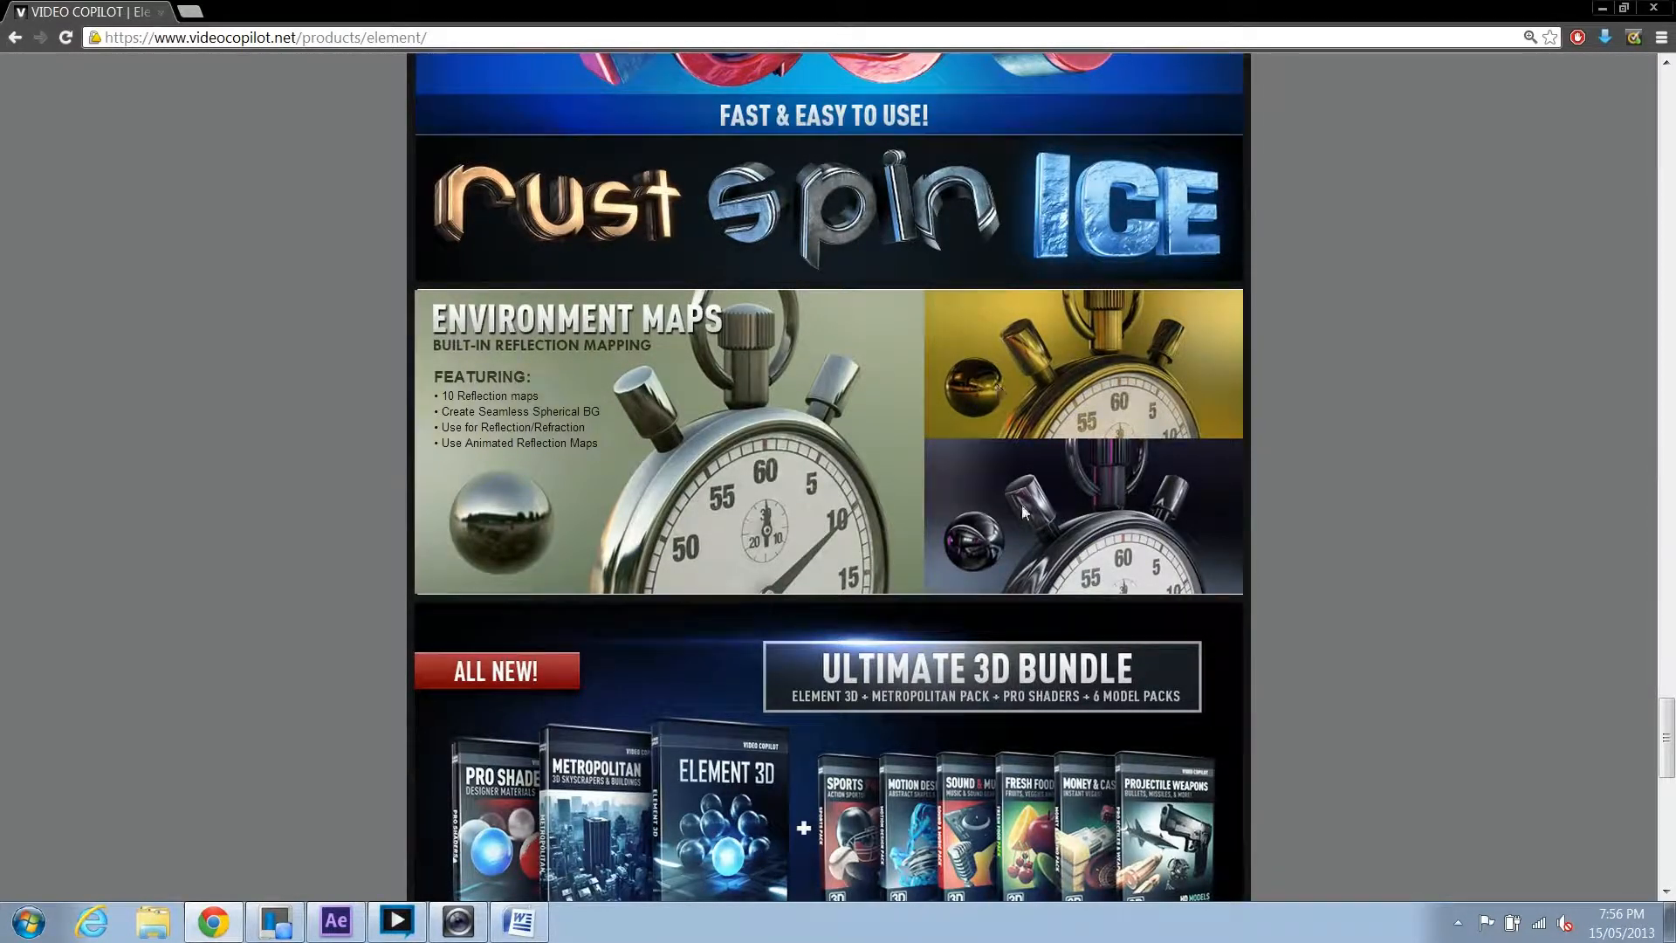
pyautogui.scroll(-4, 1295, 547)
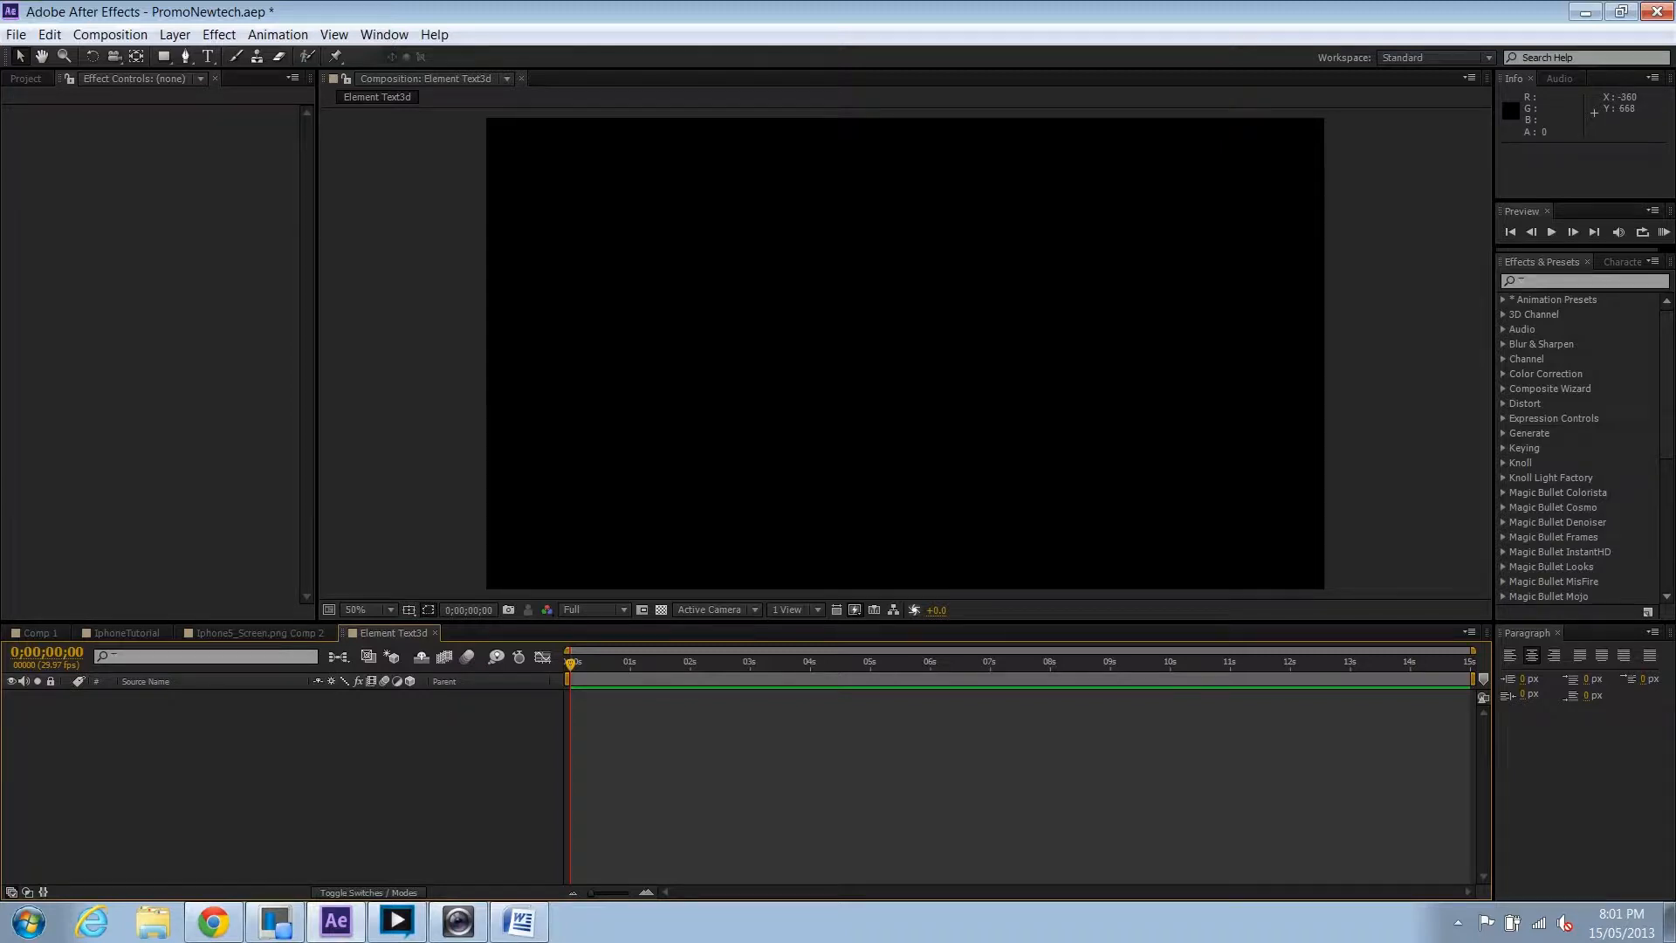
# In After Effects, add a black 1920 x 1080 px solid named Element to the Element Text3d composition.
pyautogui.rightClick(354, 765)
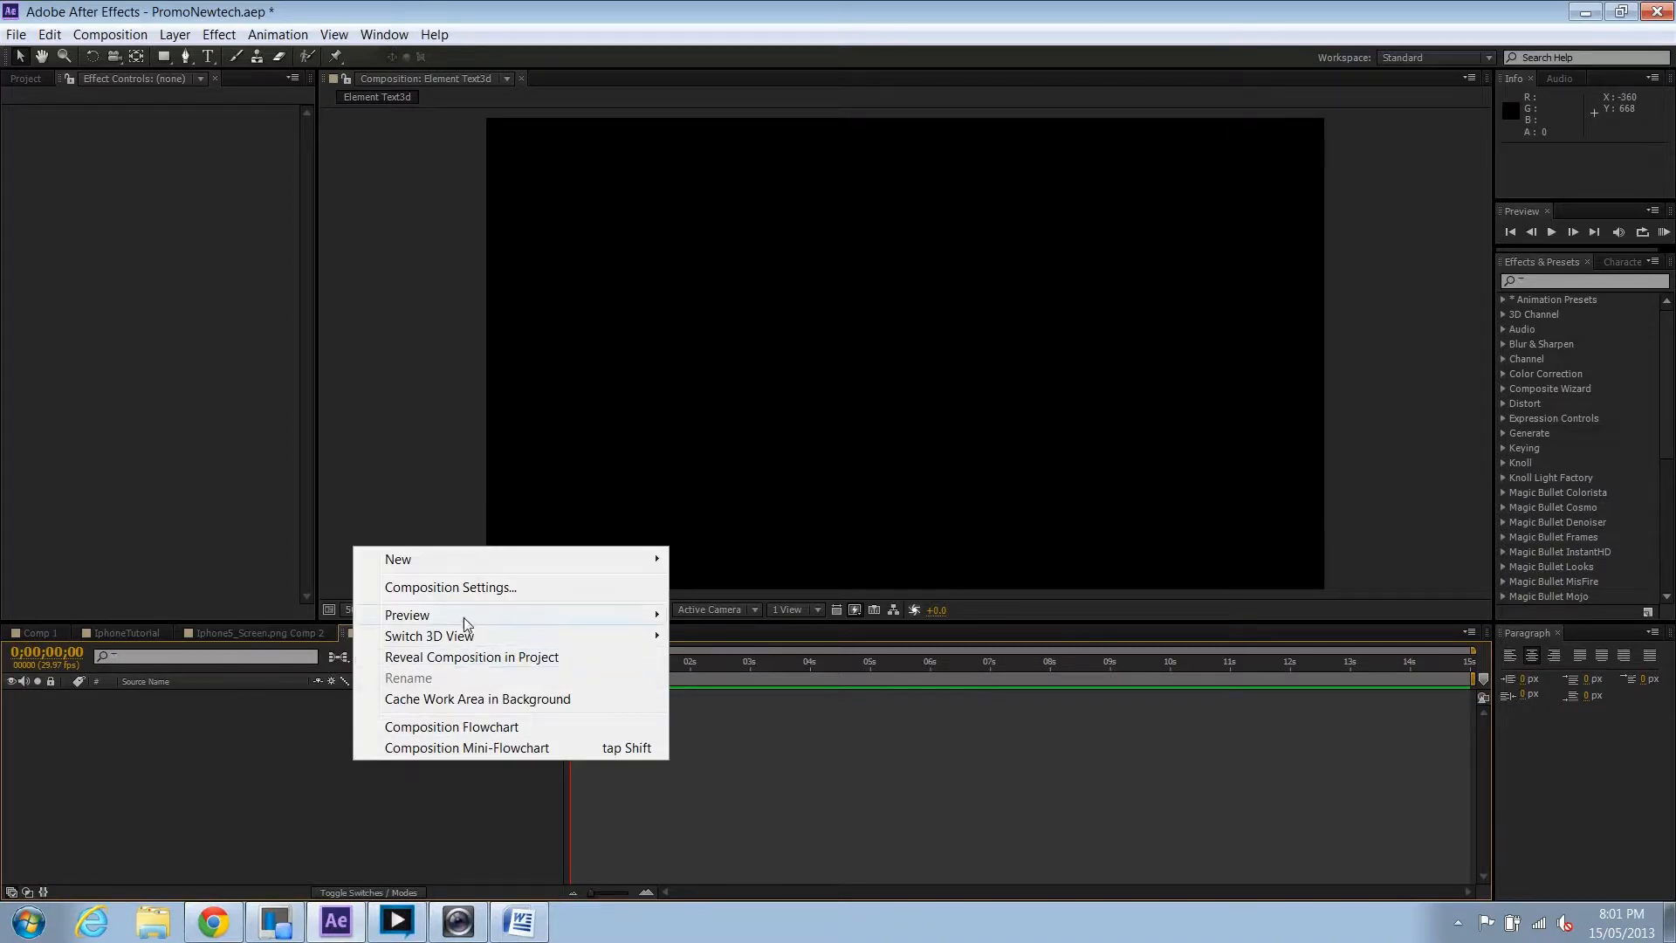
pyautogui.moveTo(541, 569)
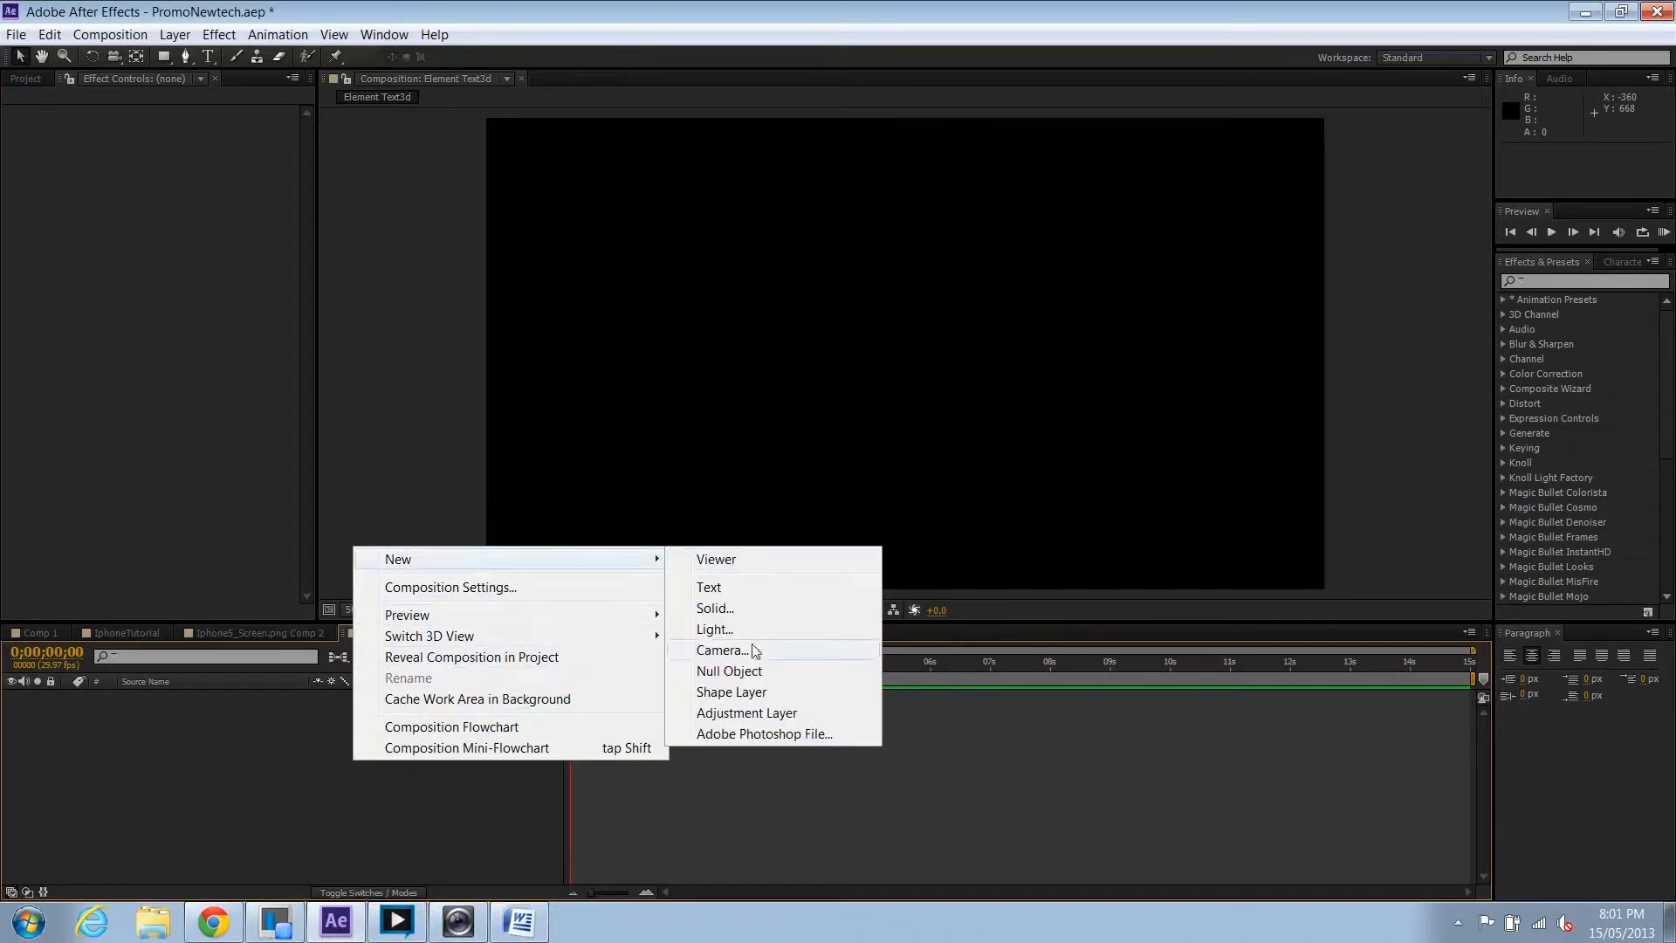
pyautogui.click(746, 611)
pyautogui.write('Element')
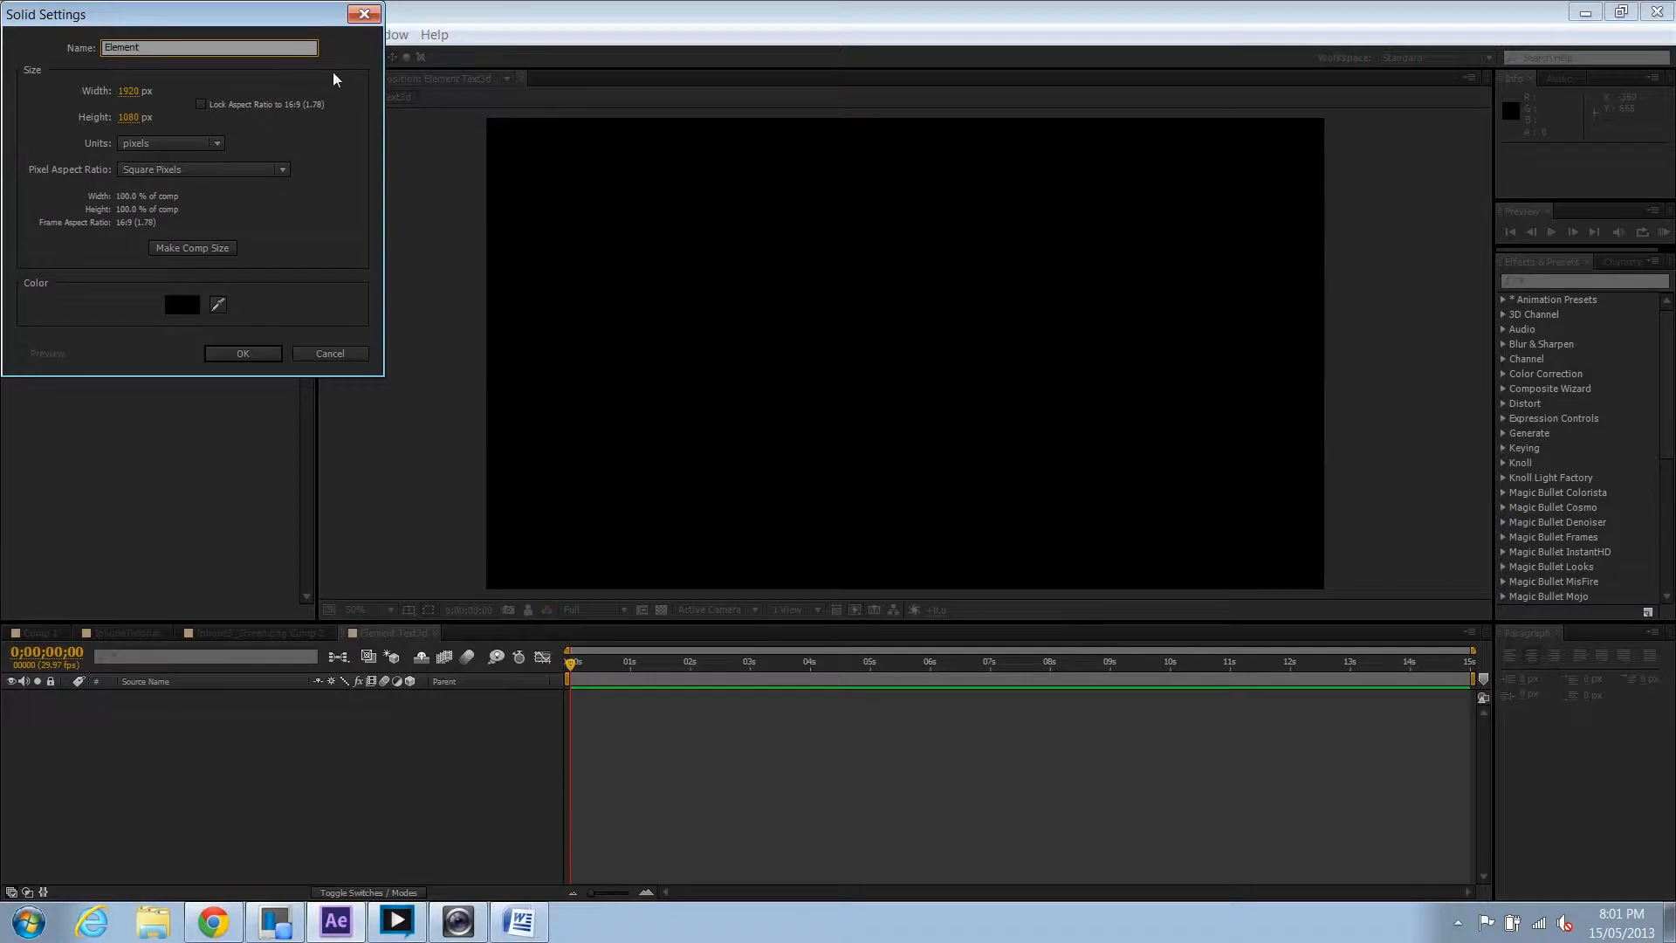
pyautogui.click(260, 354)
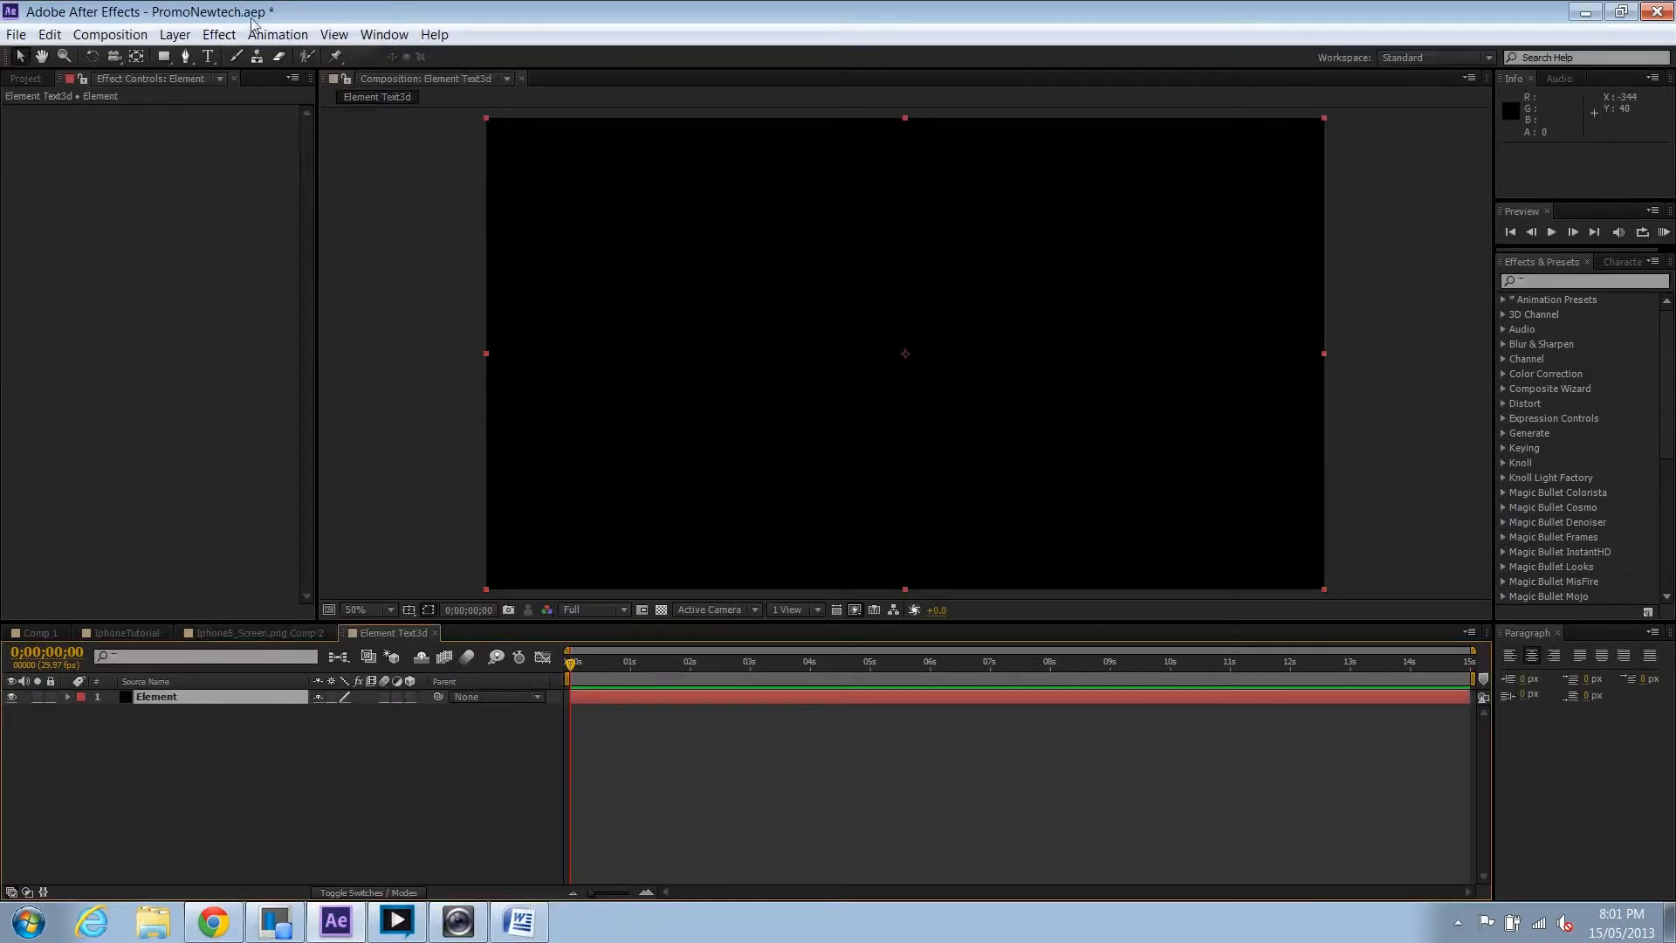
# Apply the Video Copilot Element effect to the Element solid, and take a brief look at its empty Scene Setup.
pyautogui.click(219, 34)
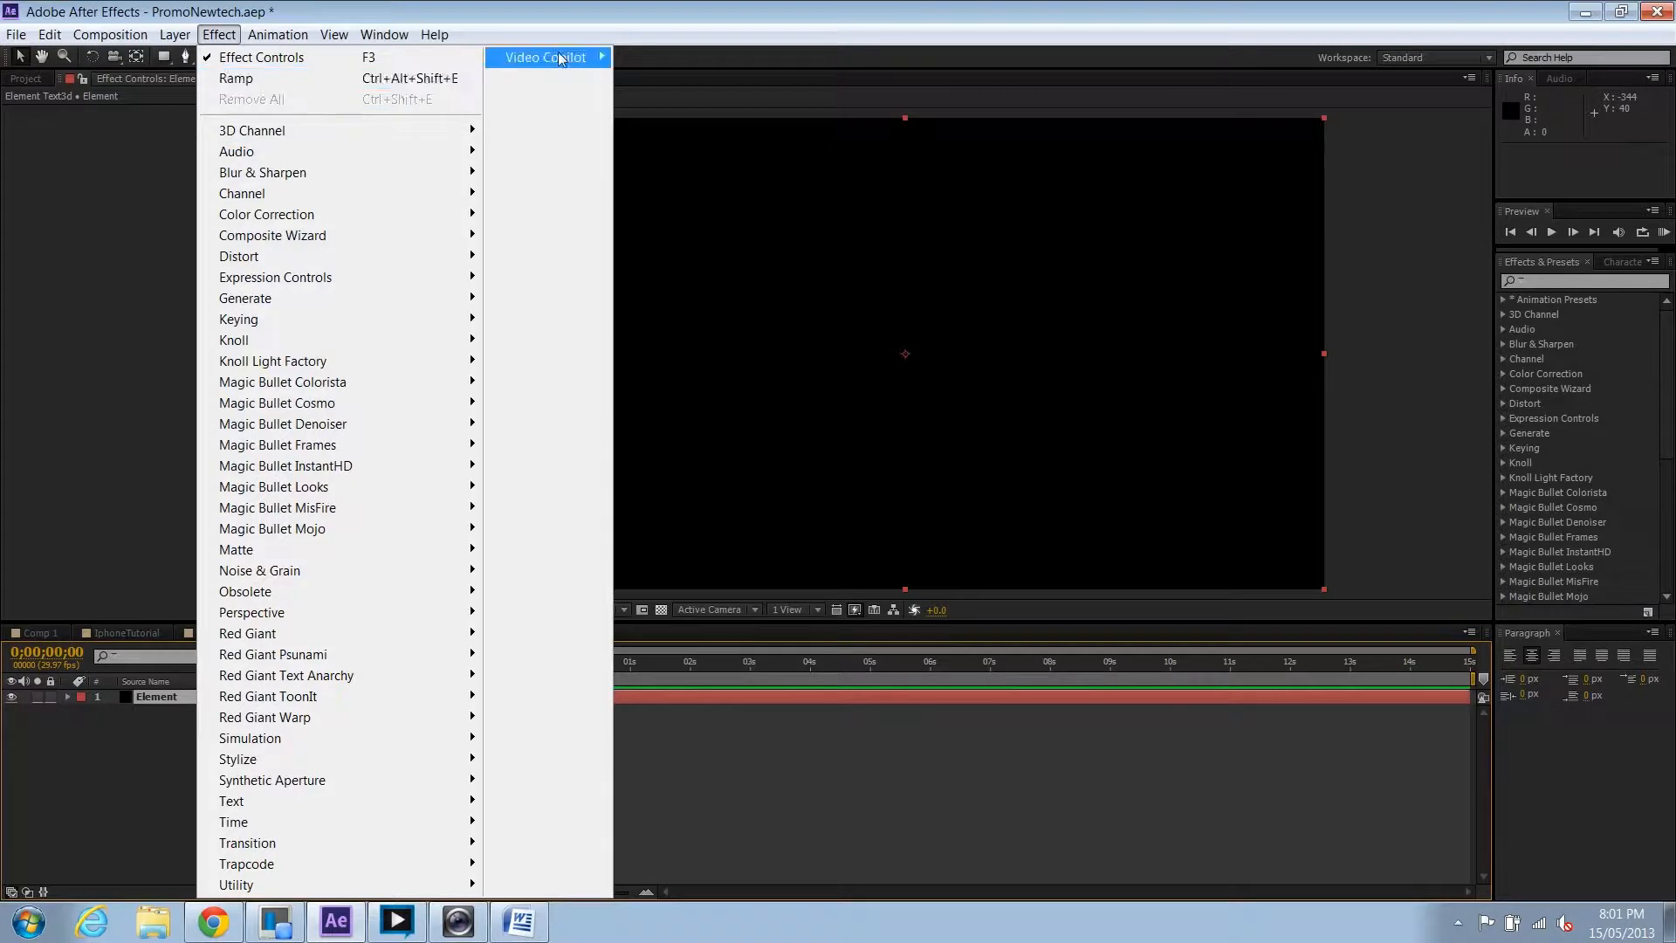
pyautogui.moveTo(559, 58)
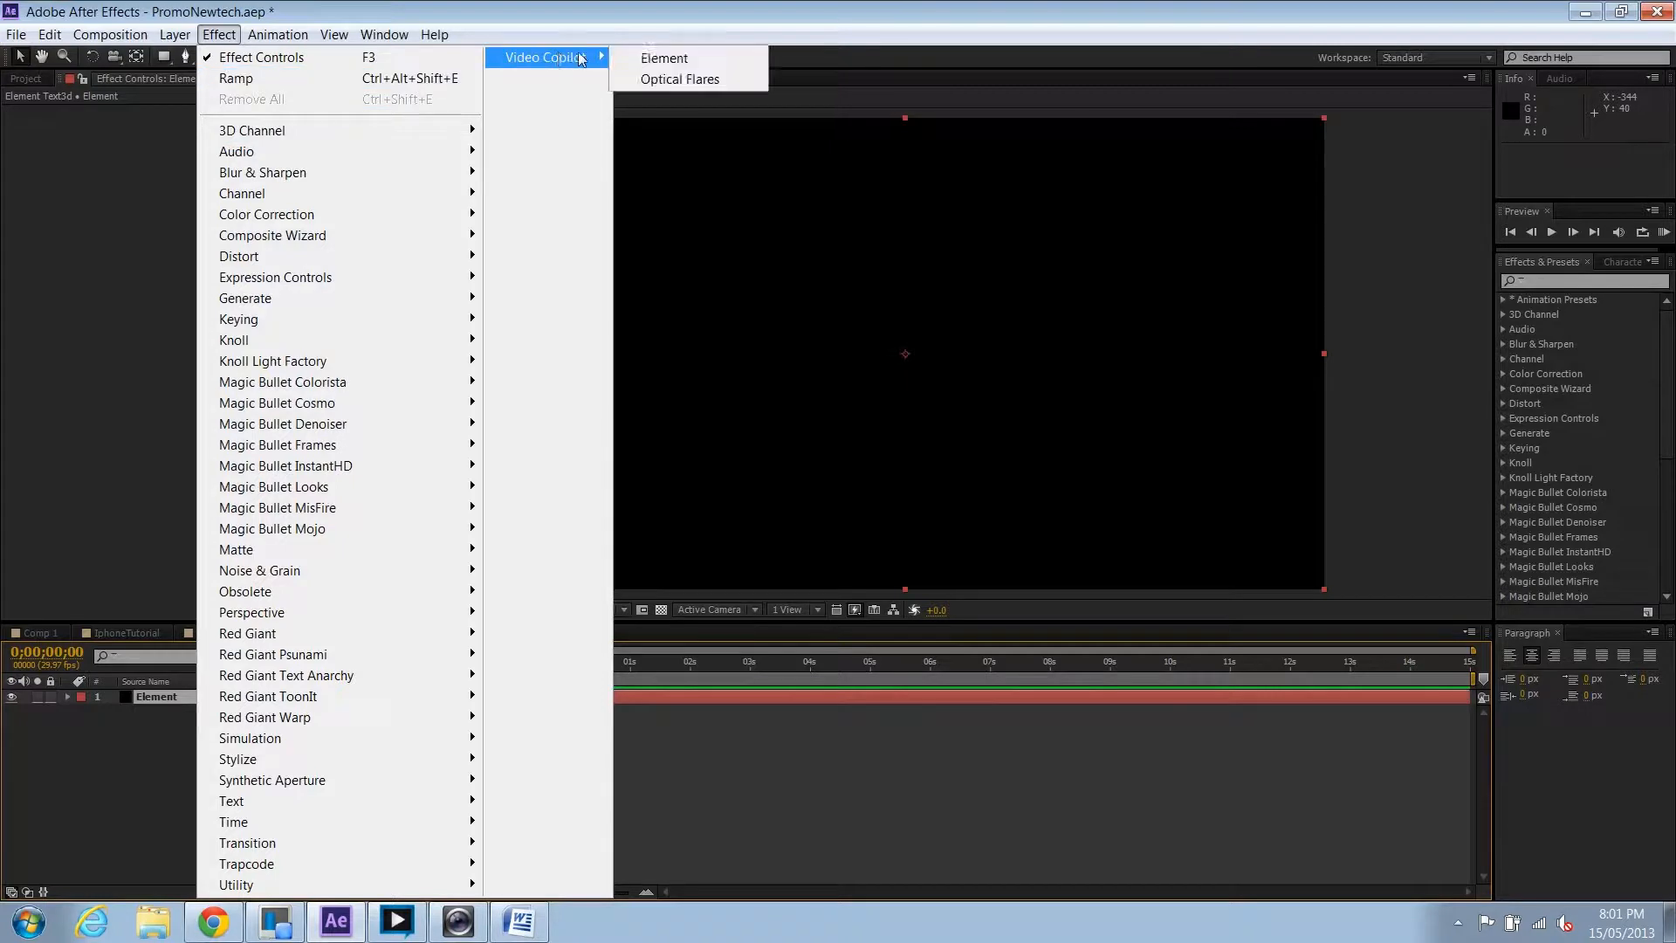
pyautogui.click(665, 58)
pyautogui.click(87, 146)
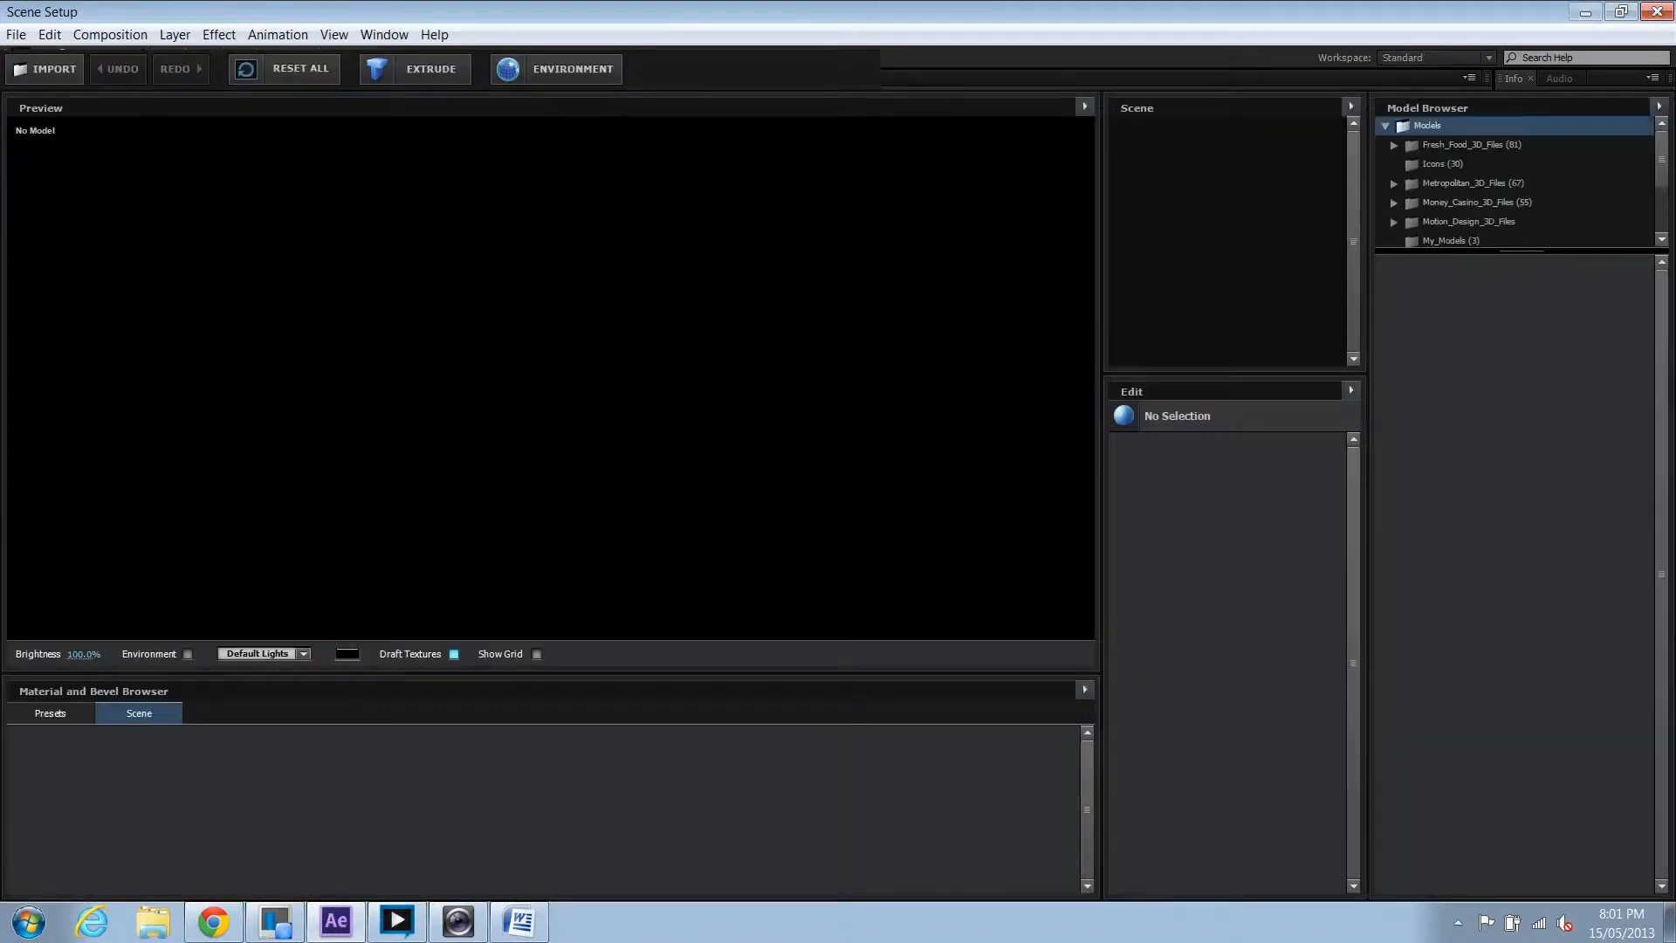
pyautogui.click(1590, 72)
# Create a text layer reading "Epic_Blaze_" in the composition.
pyautogui.rightClick(201, 757)
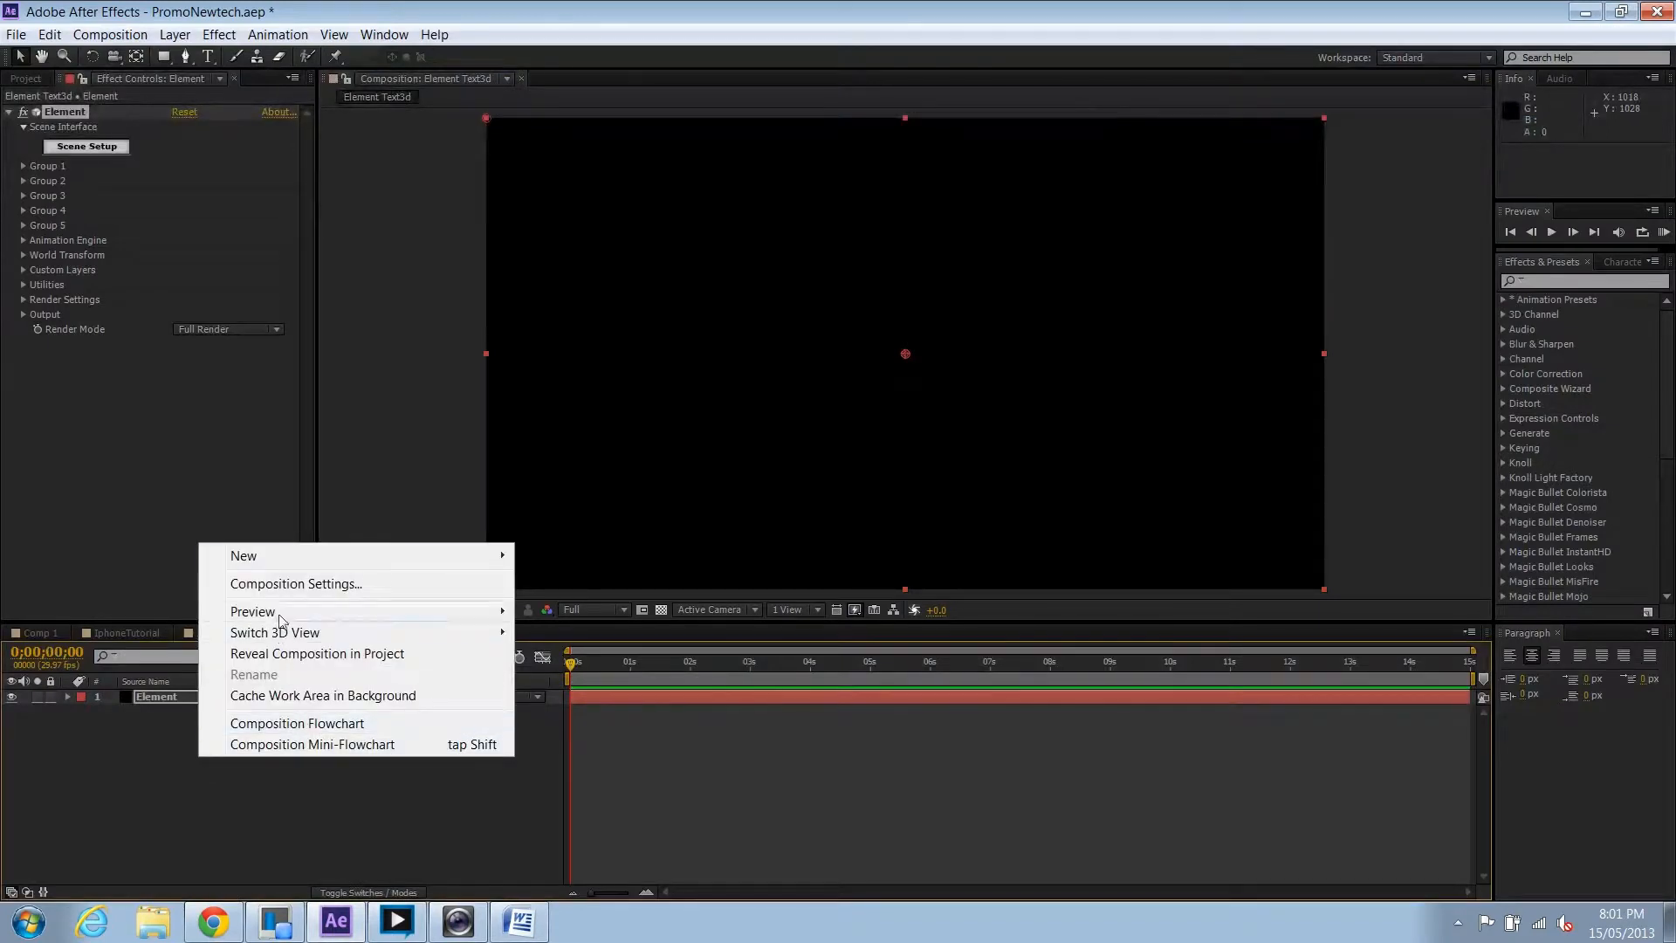
pyautogui.moveTo(273, 557)
pyautogui.click(640, 595)
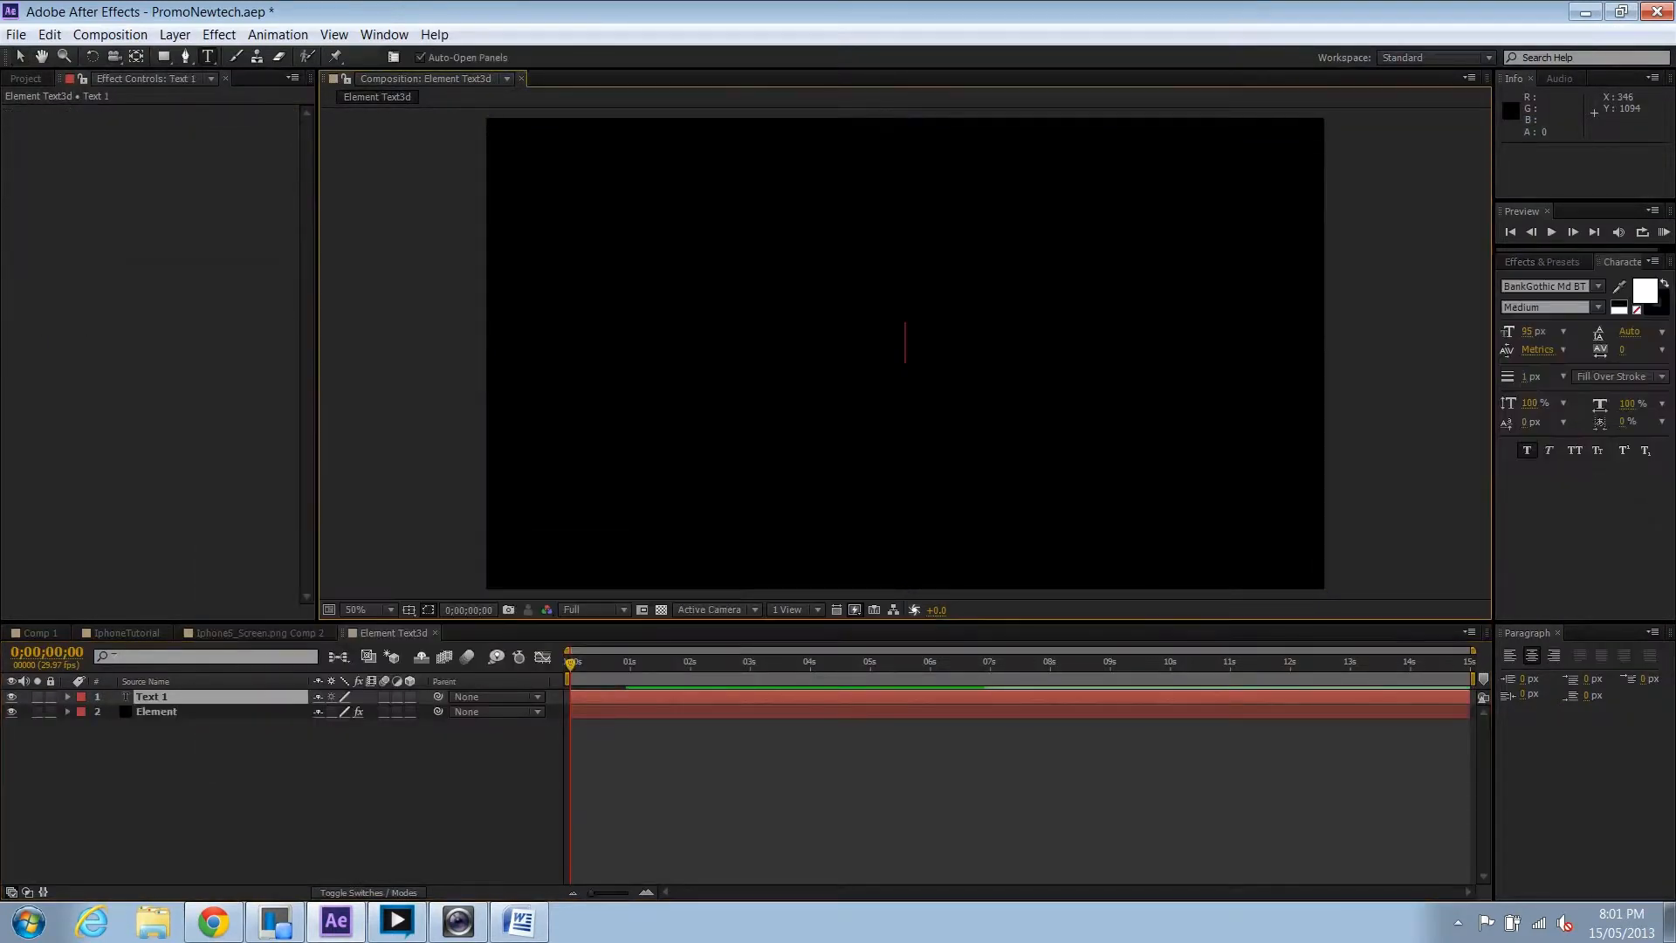
pyautogui.write('EPE')
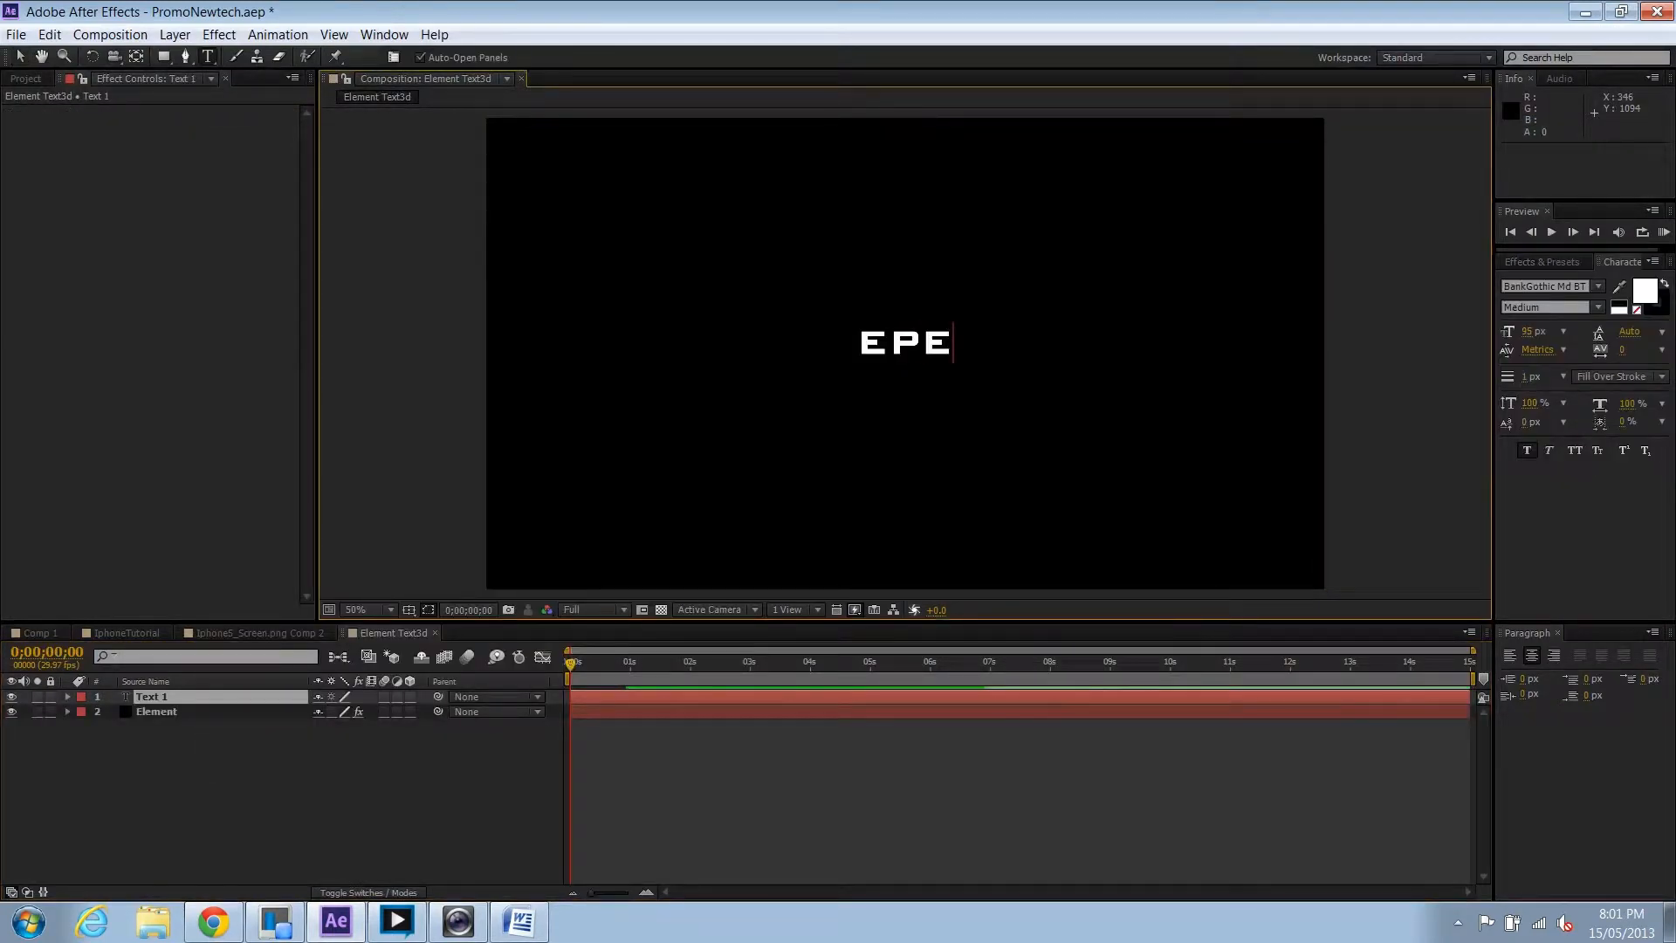
pyautogui.press('BackSpace')
pyautogui.press('BackSpace')
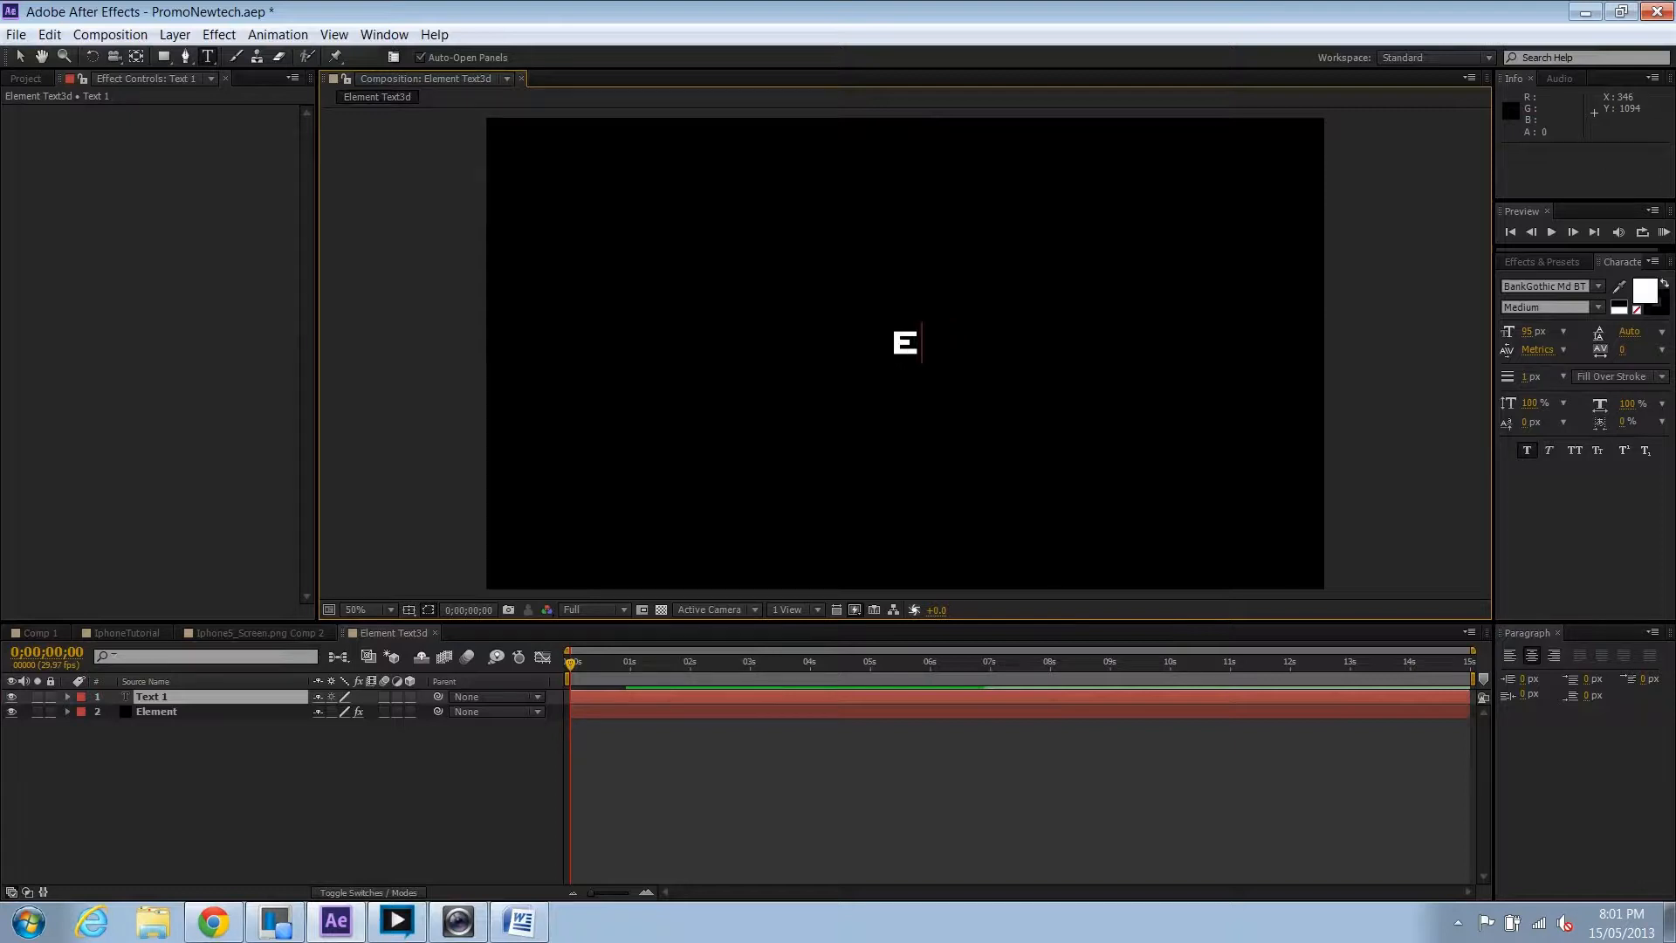
pyautogui.write('pic_Blaze_')
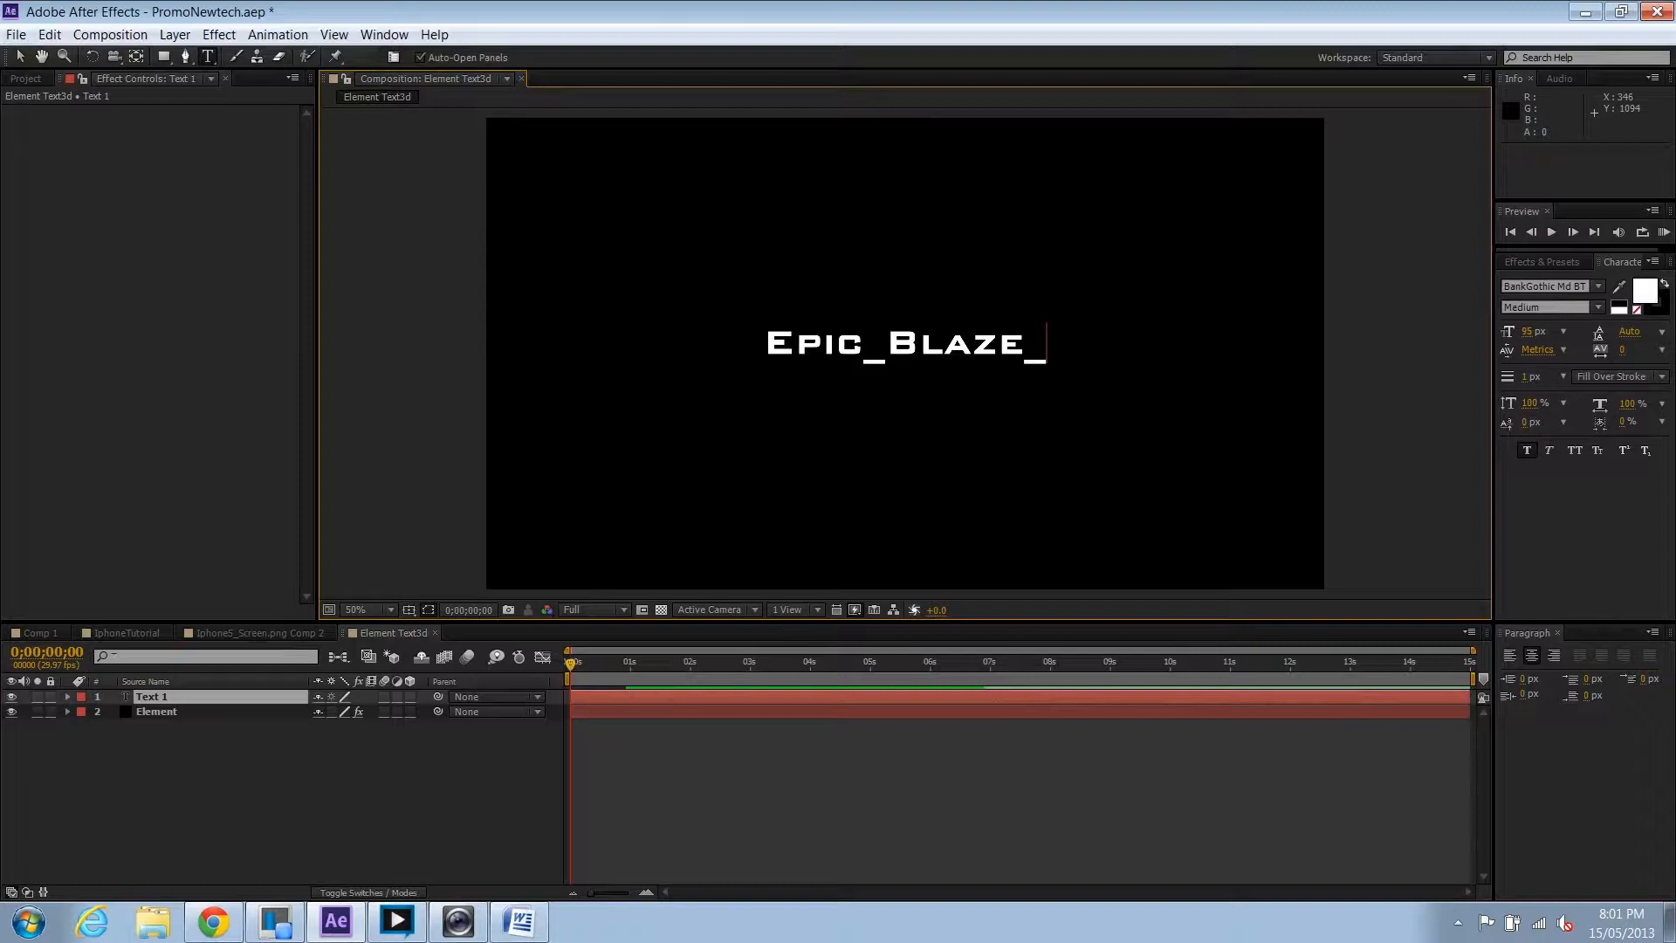
pyautogui.click(213, 762)
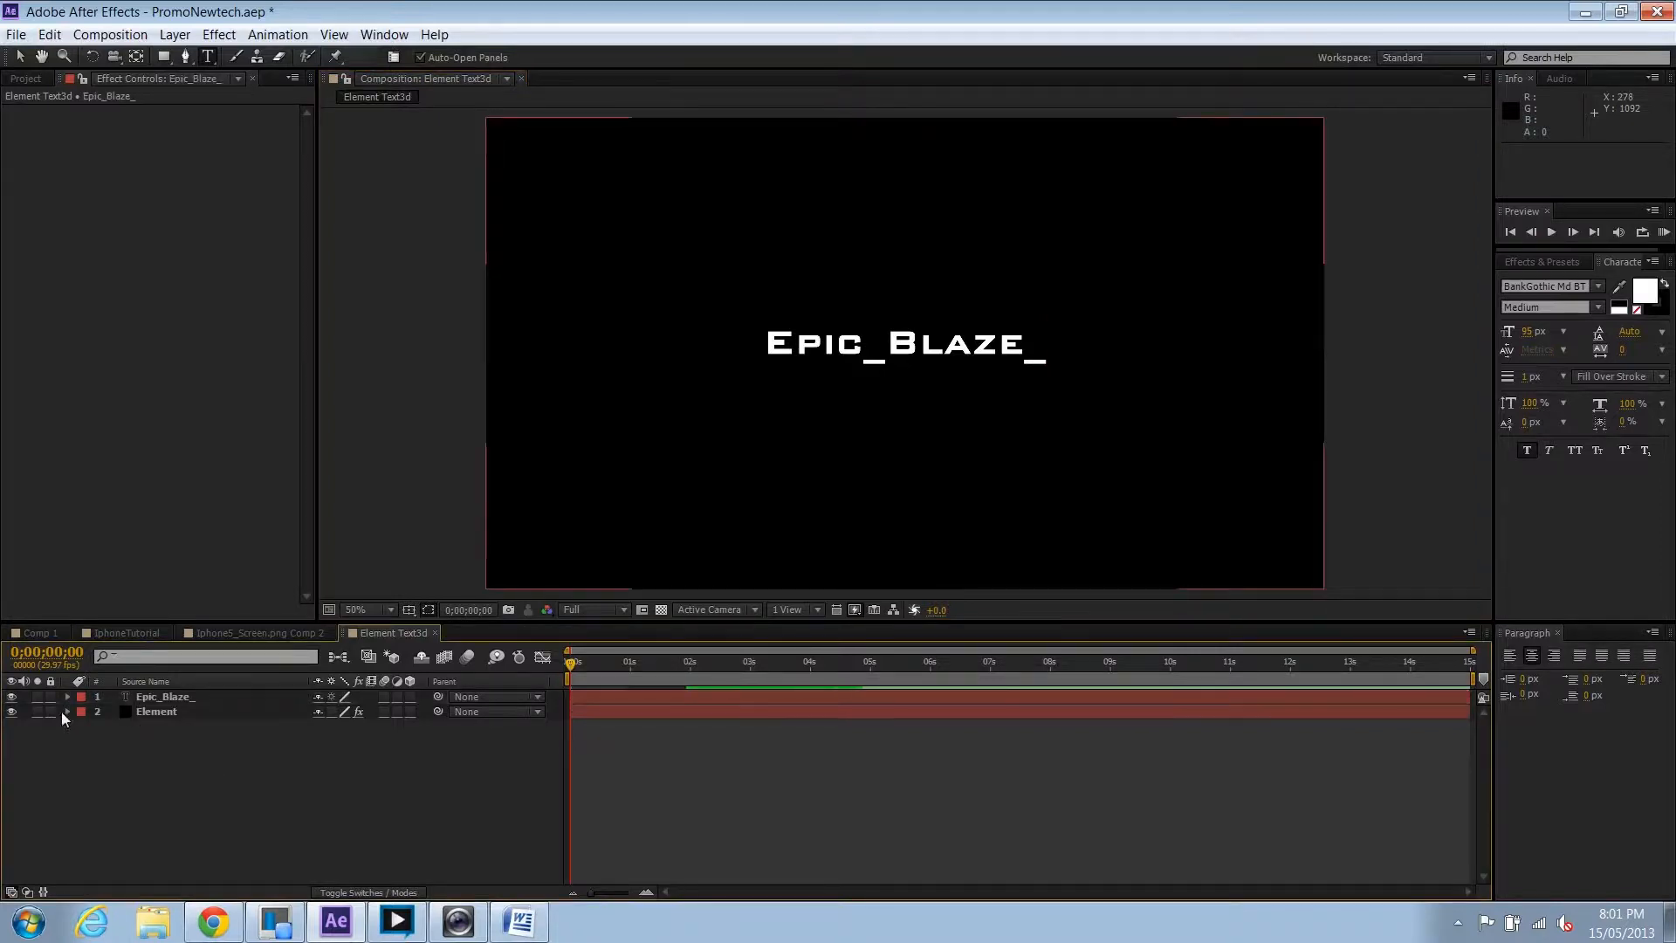
# Hide the text layer and assign it as Path Layer 1 in the Element effect's custom text and masks.
pyautogui.click(11, 696)
pyautogui.click(161, 711)
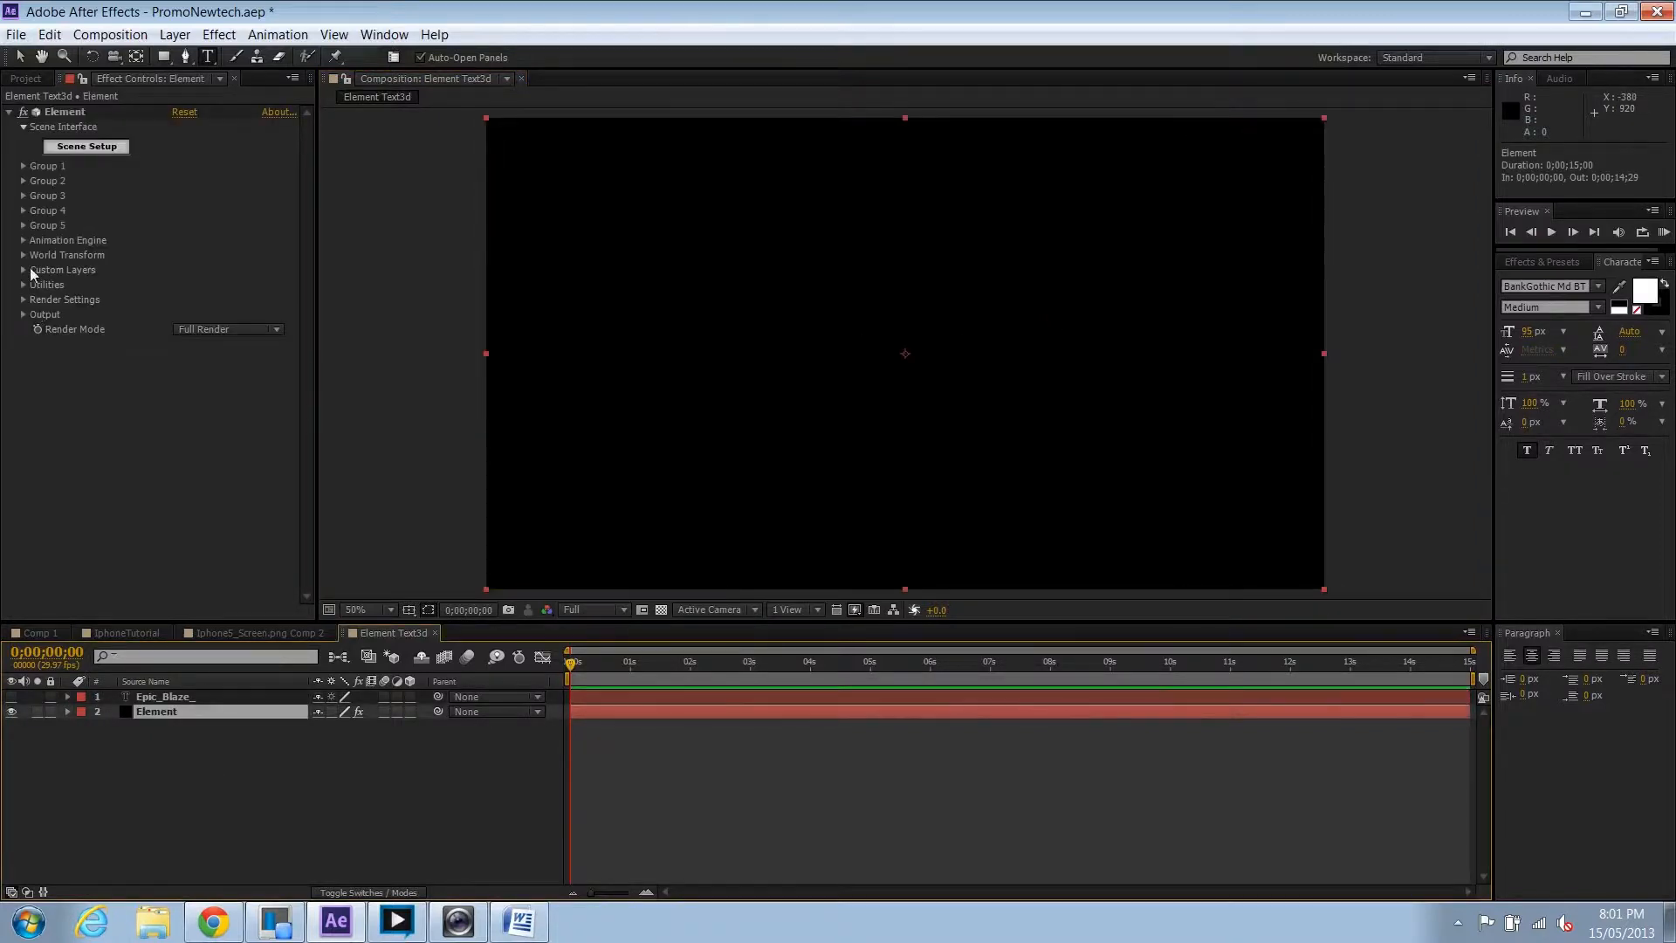
pyautogui.click(24, 270)
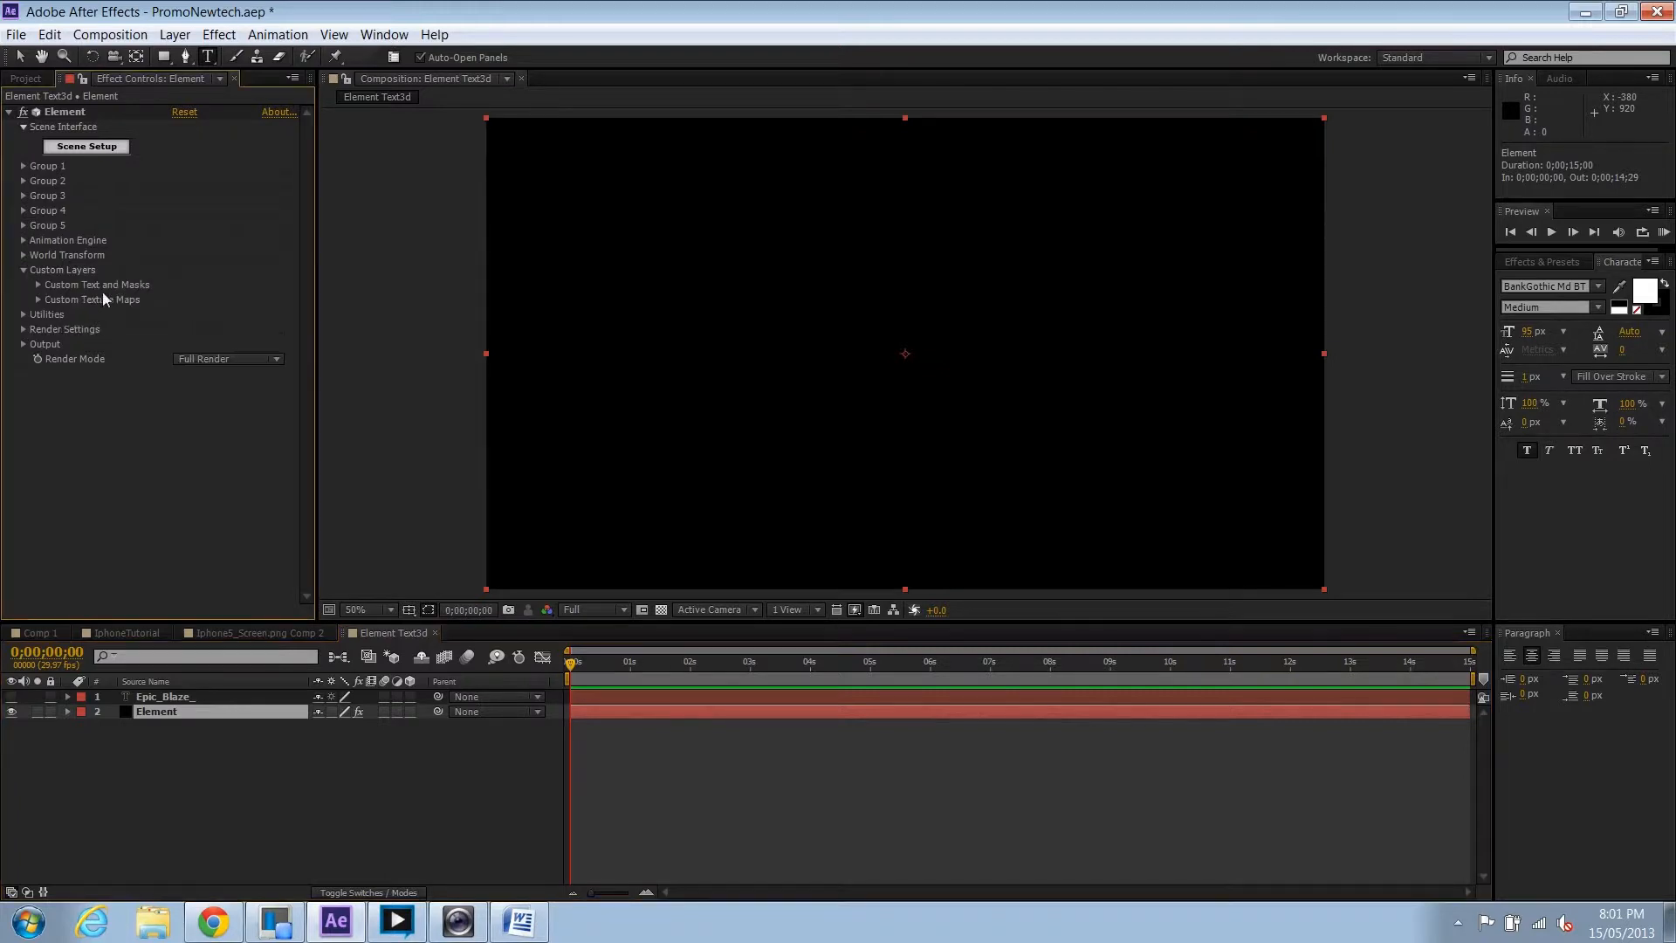
pyautogui.click(38, 286)
pyautogui.click(188, 301)
pyautogui.click(247, 347)
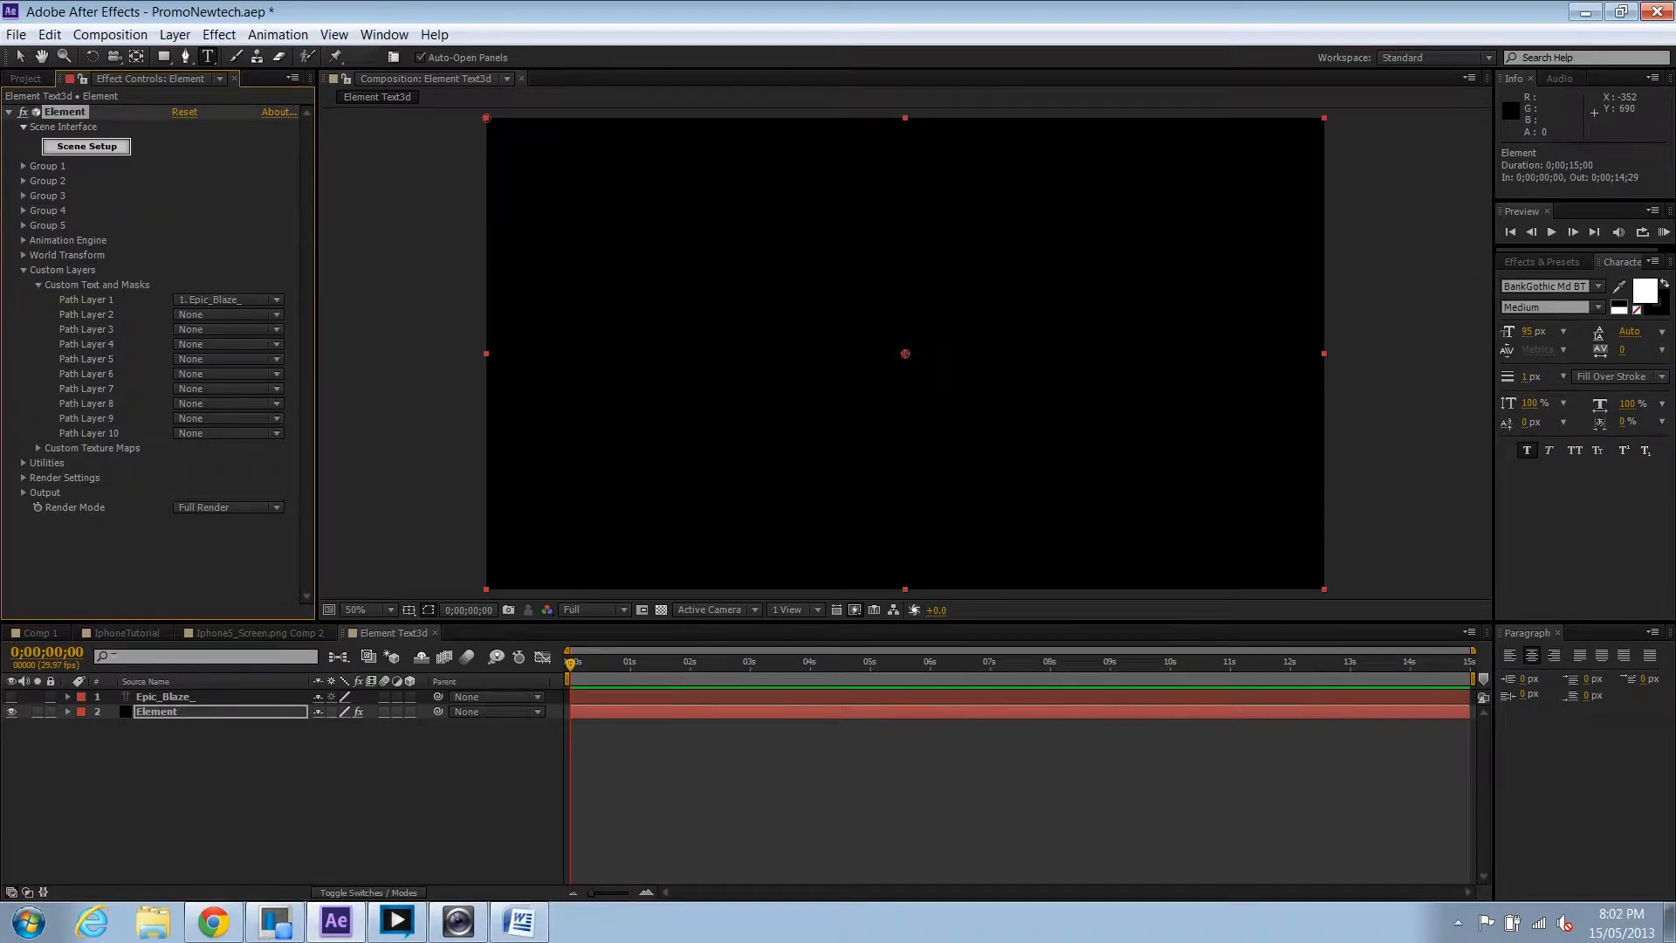
# Extrude the custom text path into a 3D model in Scene Setup, keeping the Default environment texture.
pyautogui.click(86, 146)
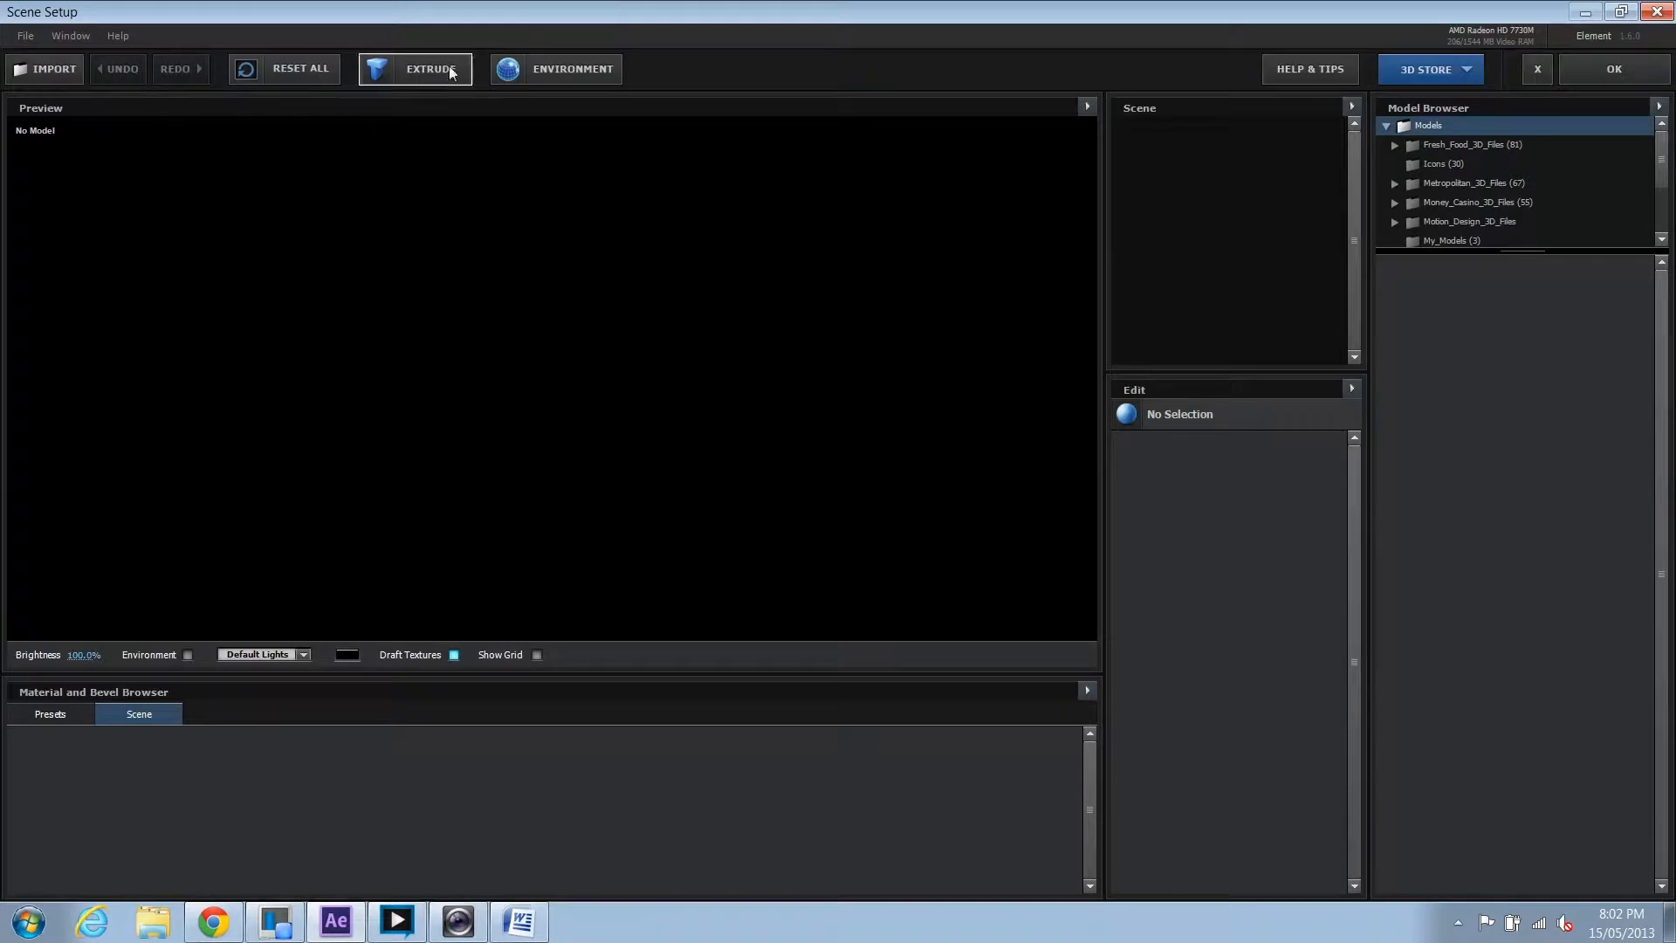
pyautogui.click(583, 75)
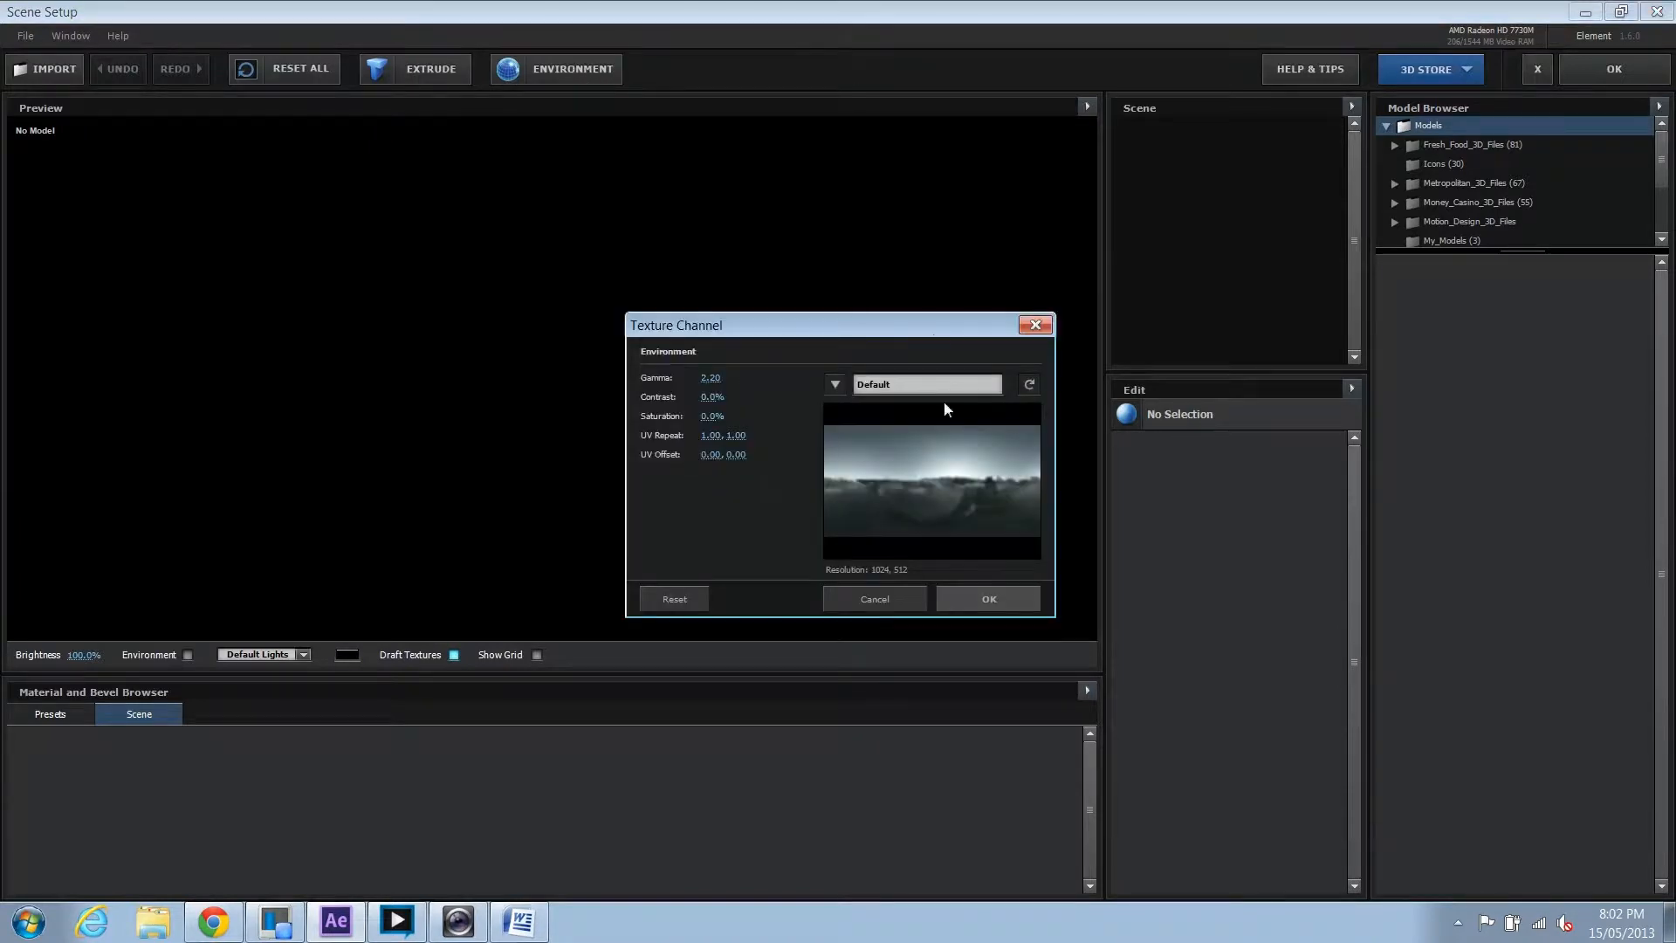
pyautogui.click(987, 595)
pyautogui.click(423, 68)
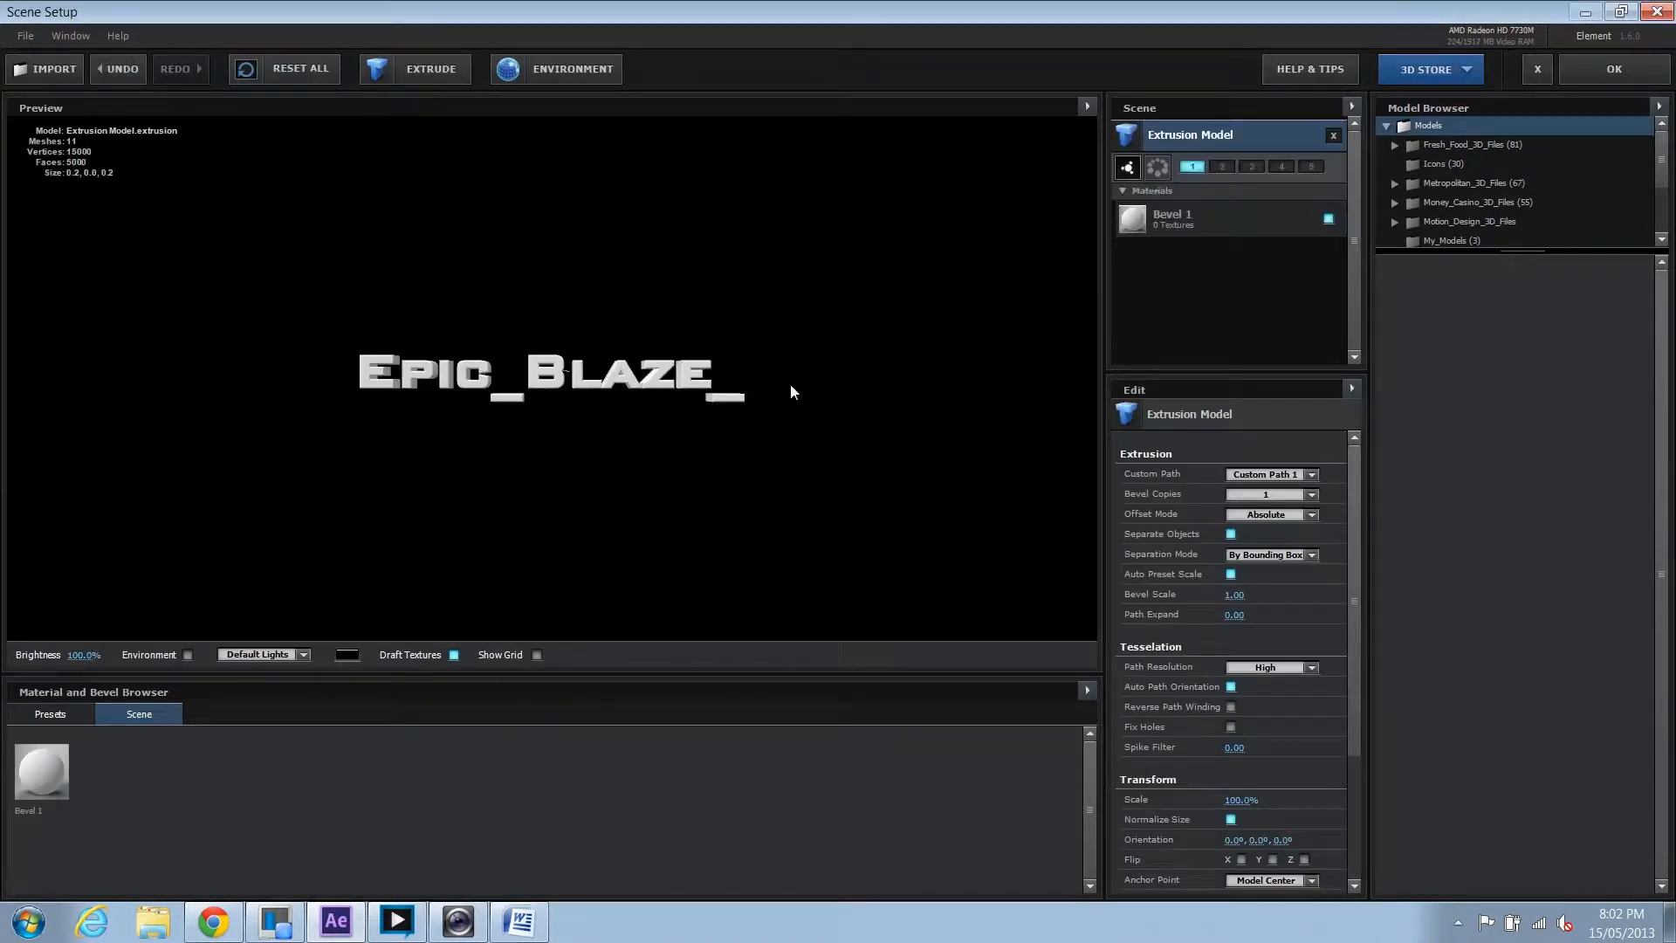
# Apply the Gold_Rim bevel preset to the extruded text model.
pyautogui.click(54, 711)
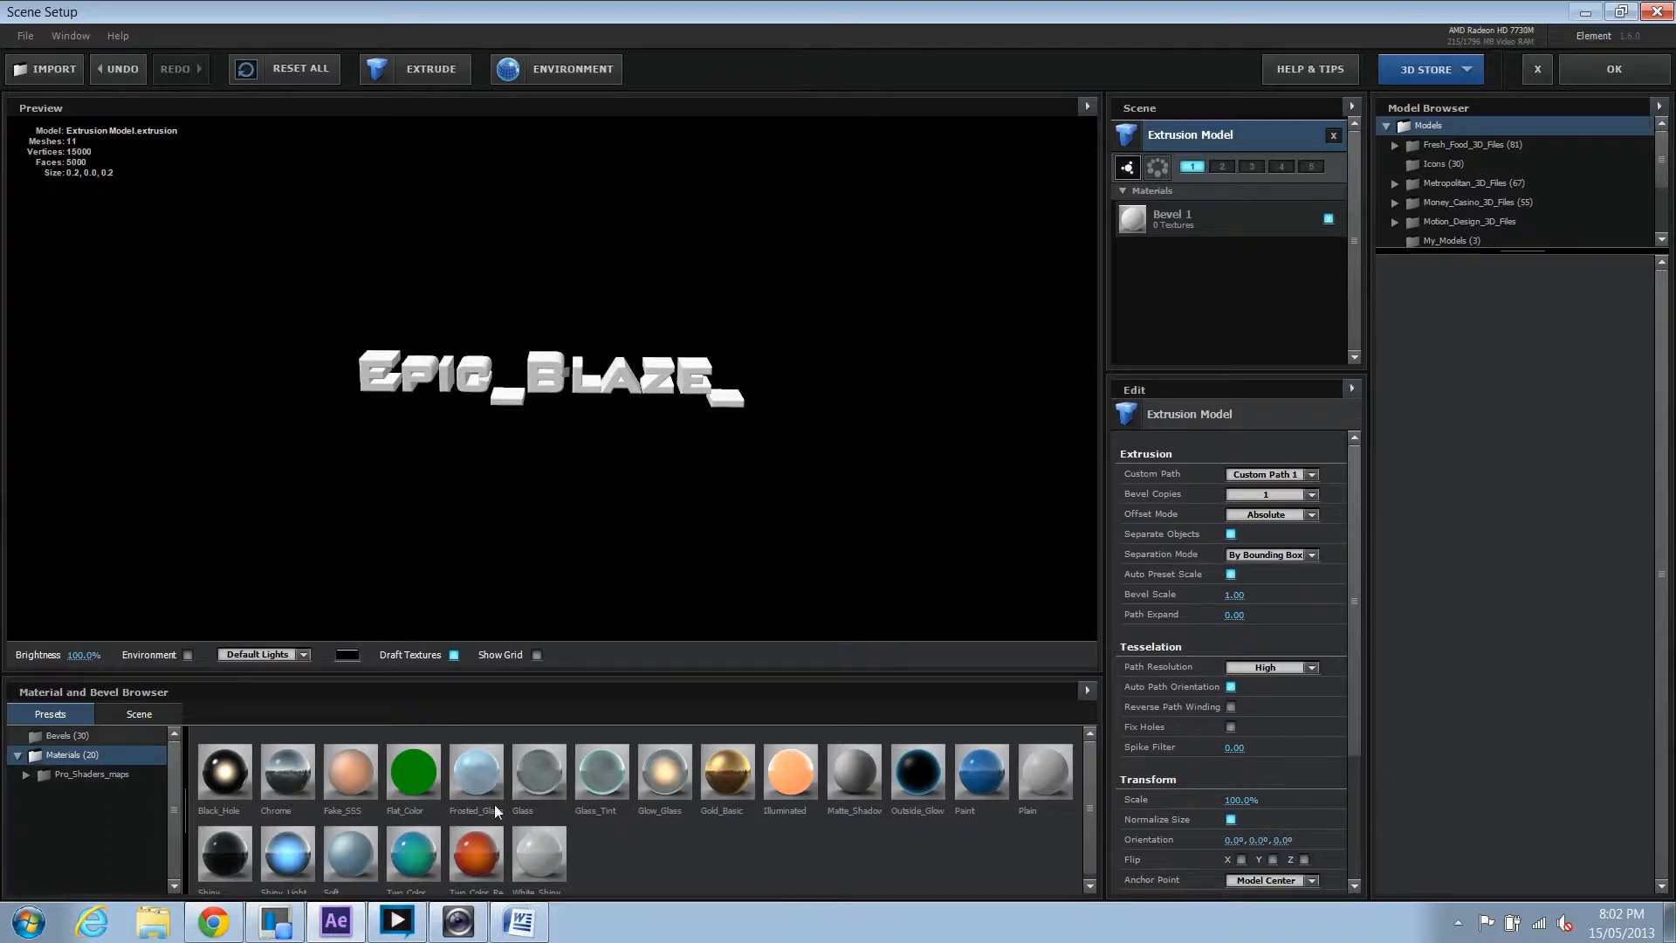
pyautogui.click(49, 737)
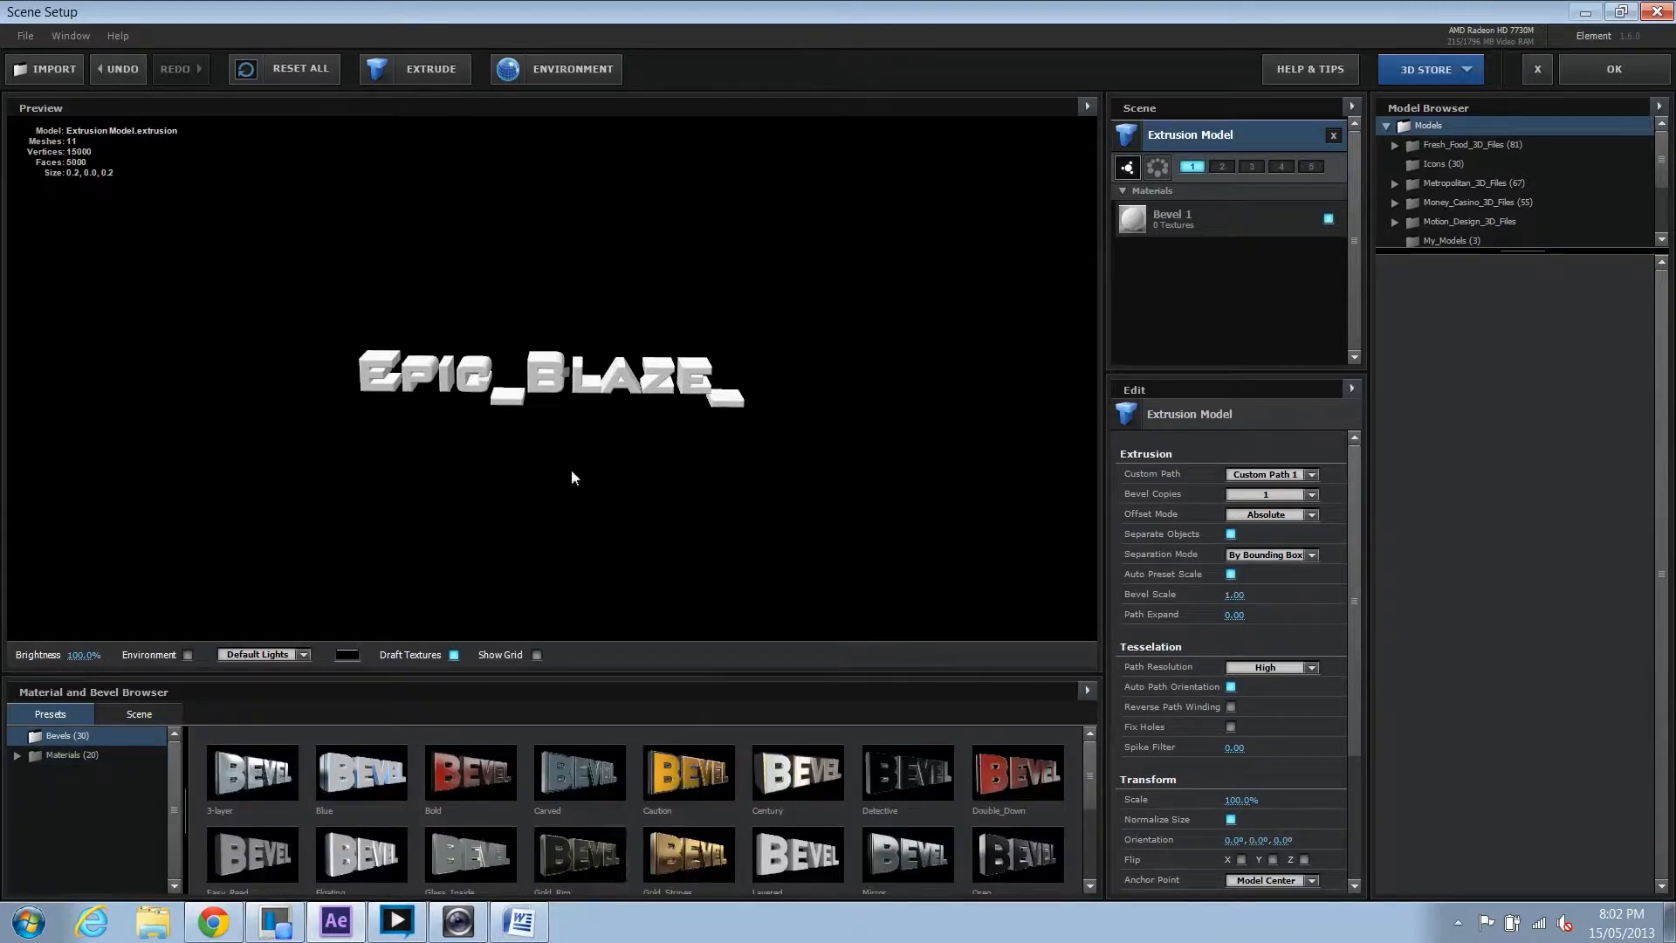
pyautogui.click(567, 878)
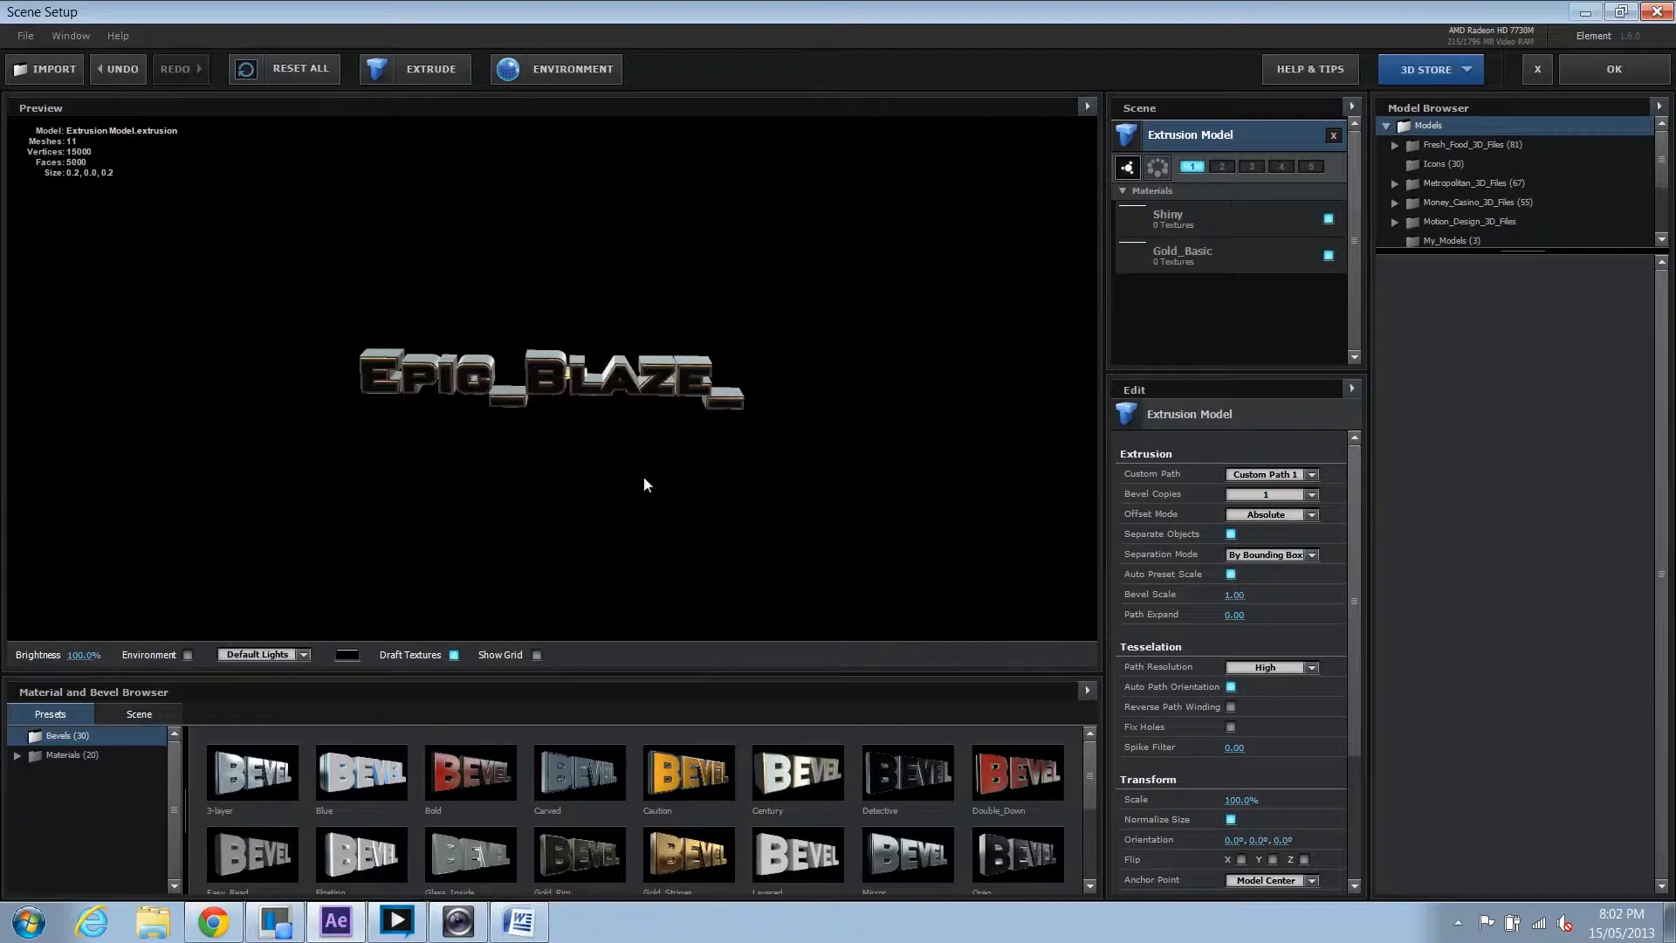
# Turn on the environment in the model preview, inspect the text, and accept the scene into the composition.
pyautogui.click(188, 655)
pyautogui.moveTo(418, 474); pyautogui.dragTo(480, 415)
pyautogui.click(1614, 69)
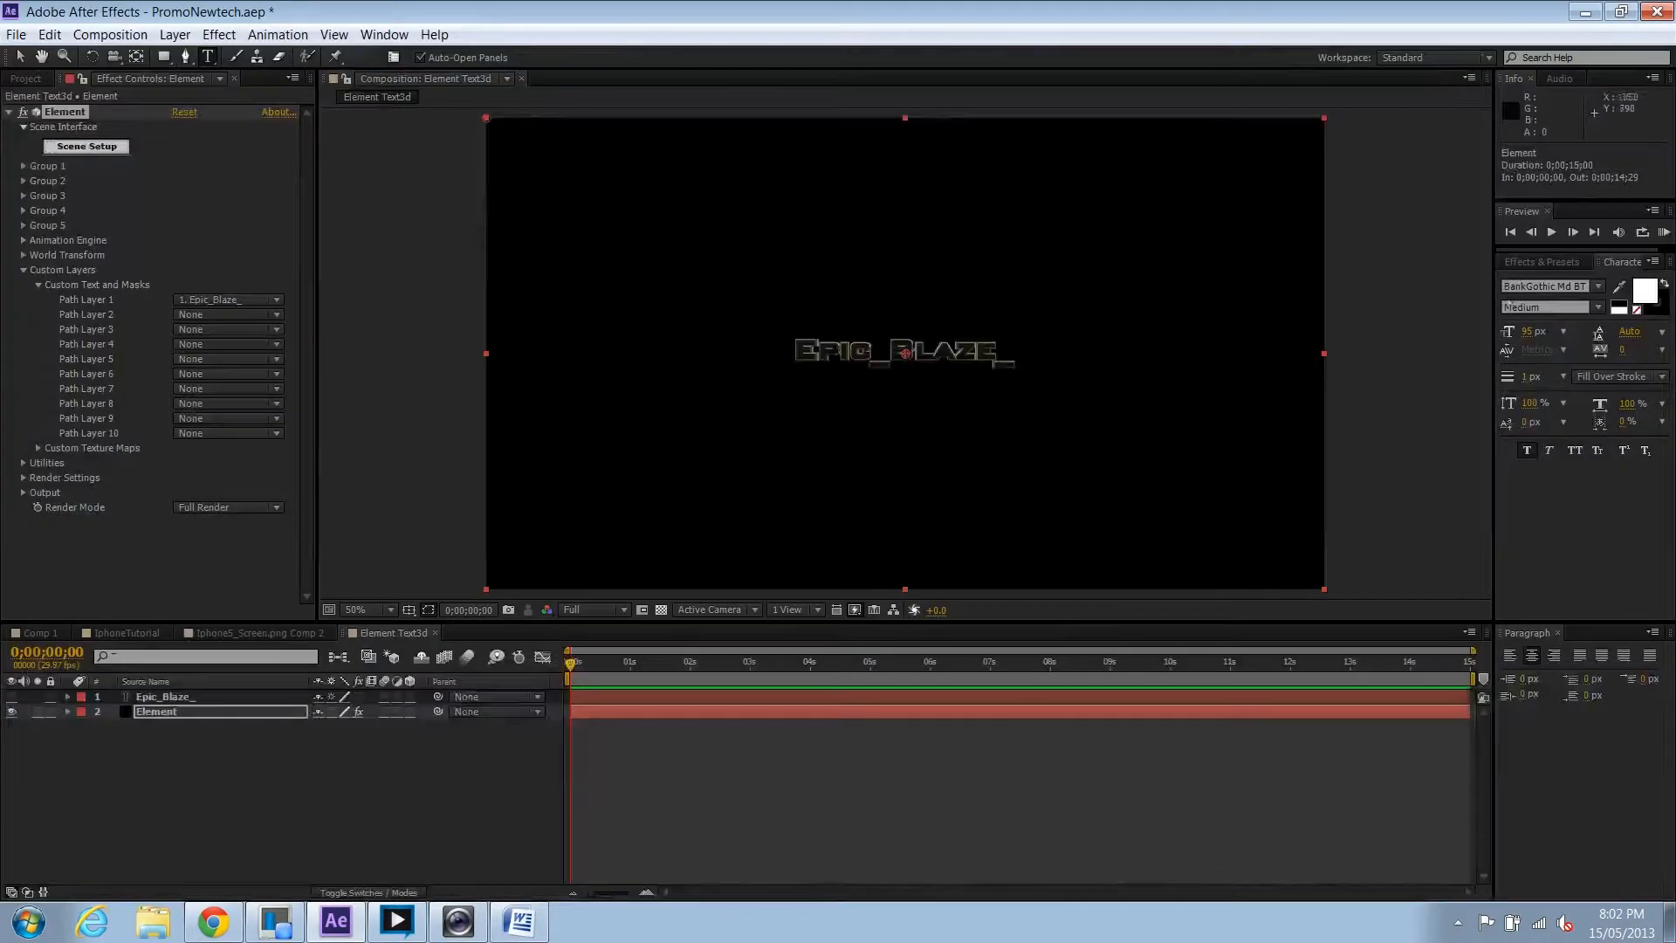
# Zoom the composition view to 100% and enlarge the viewer by shrinking the timeline area.
pyautogui.scroll(4, 905, 352)
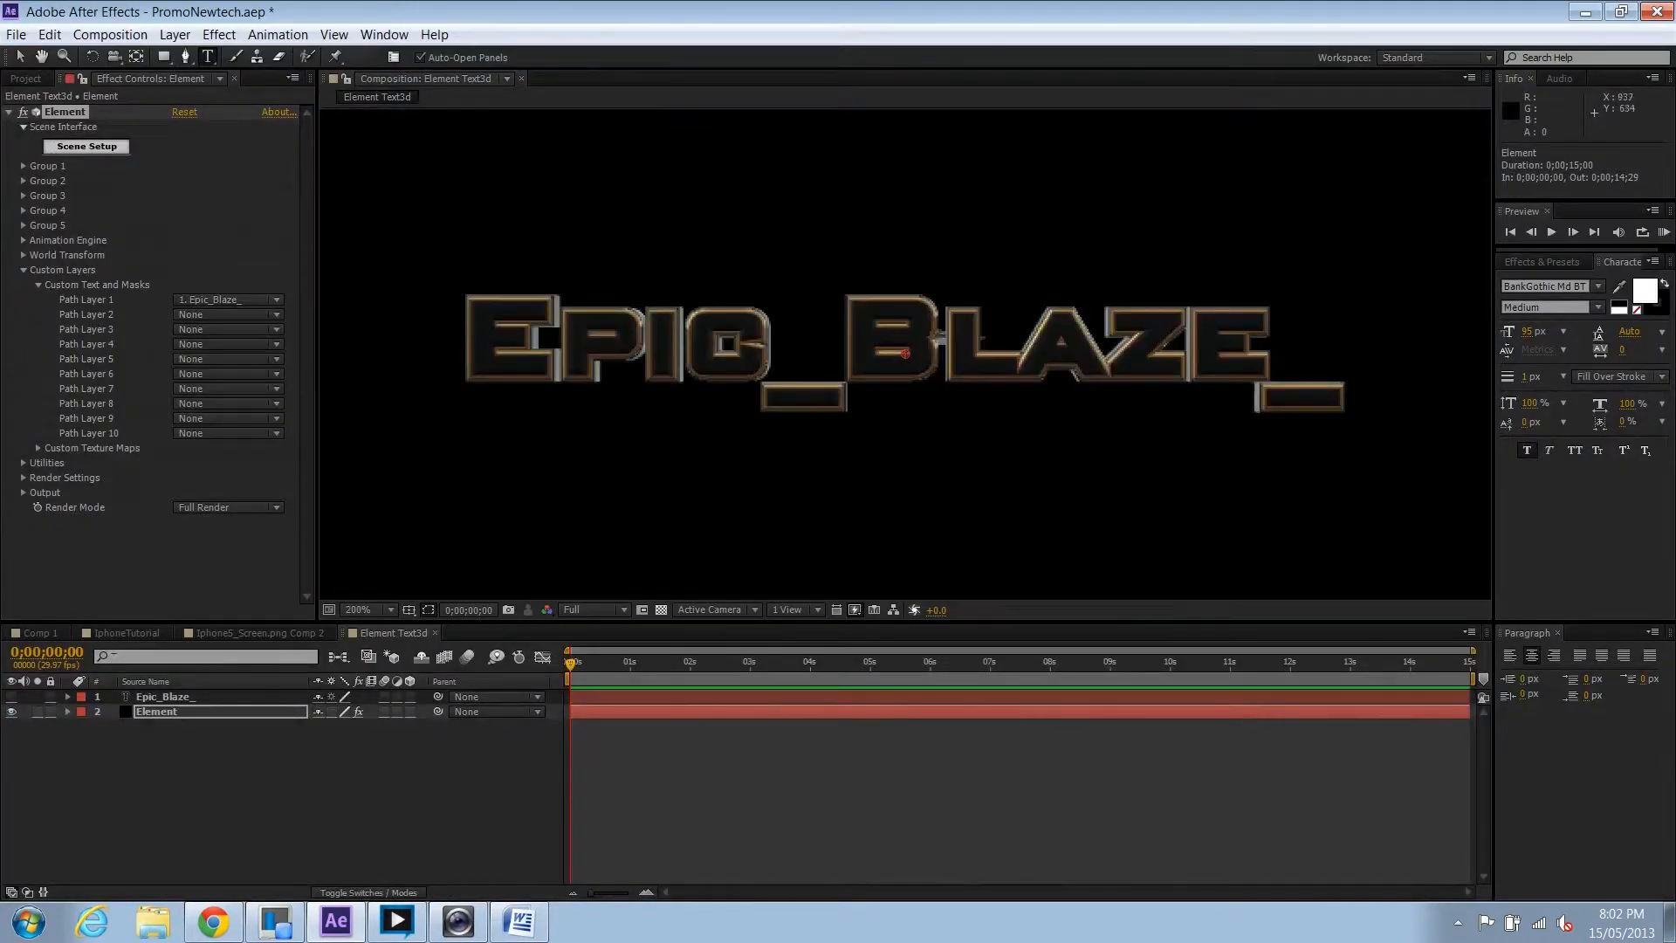
pyautogui.scroll(-2, 905, 353)
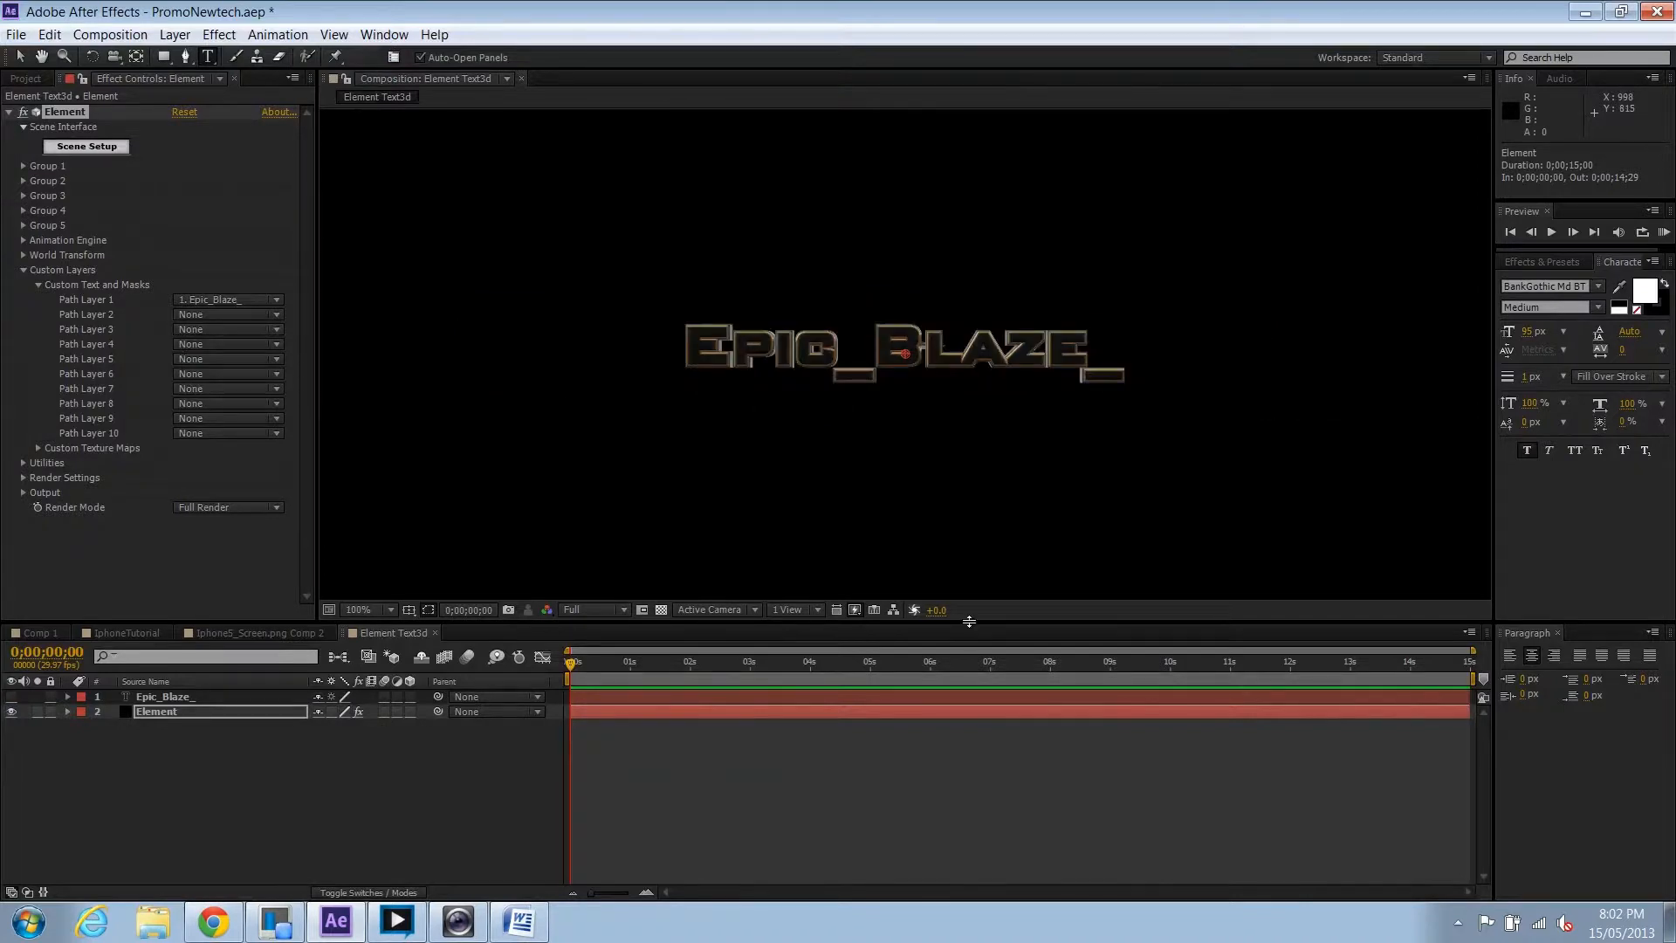
pyautogui.moveTo(964, 621); pyautogui.dragTo(964, 678)
pyautogui.click(179, 773)
pyautogui.click(143, 592)
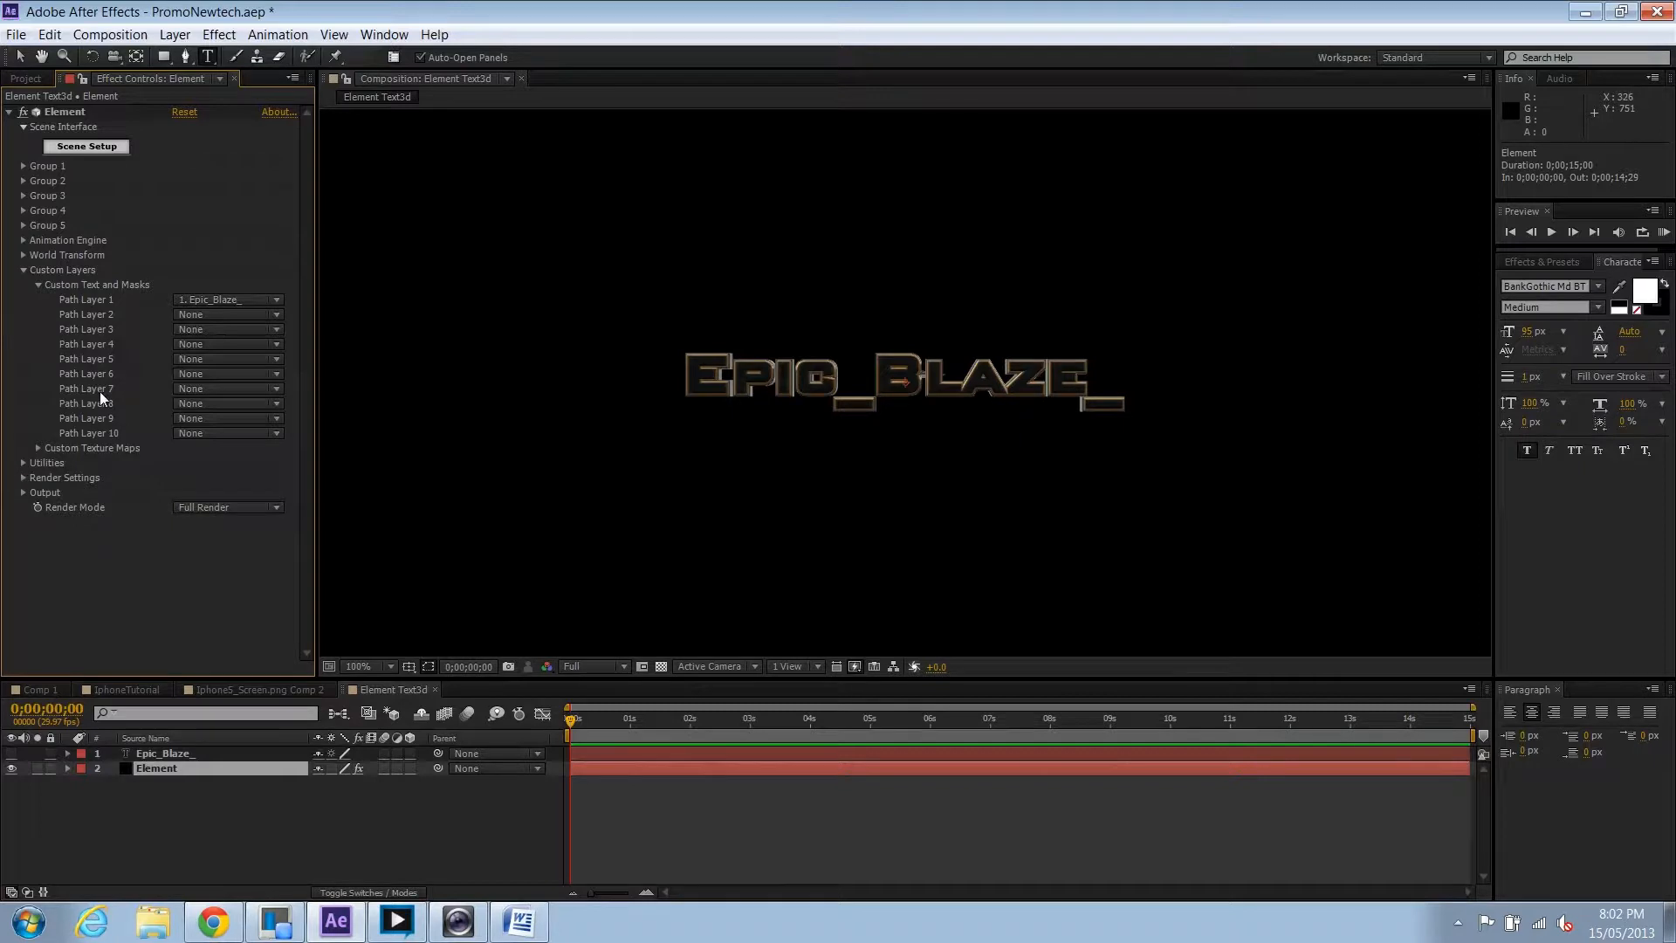
# Reveal the Rotation settings in Group 1's Particle Look of the Element effect.
pyautogui.click(25, 463)
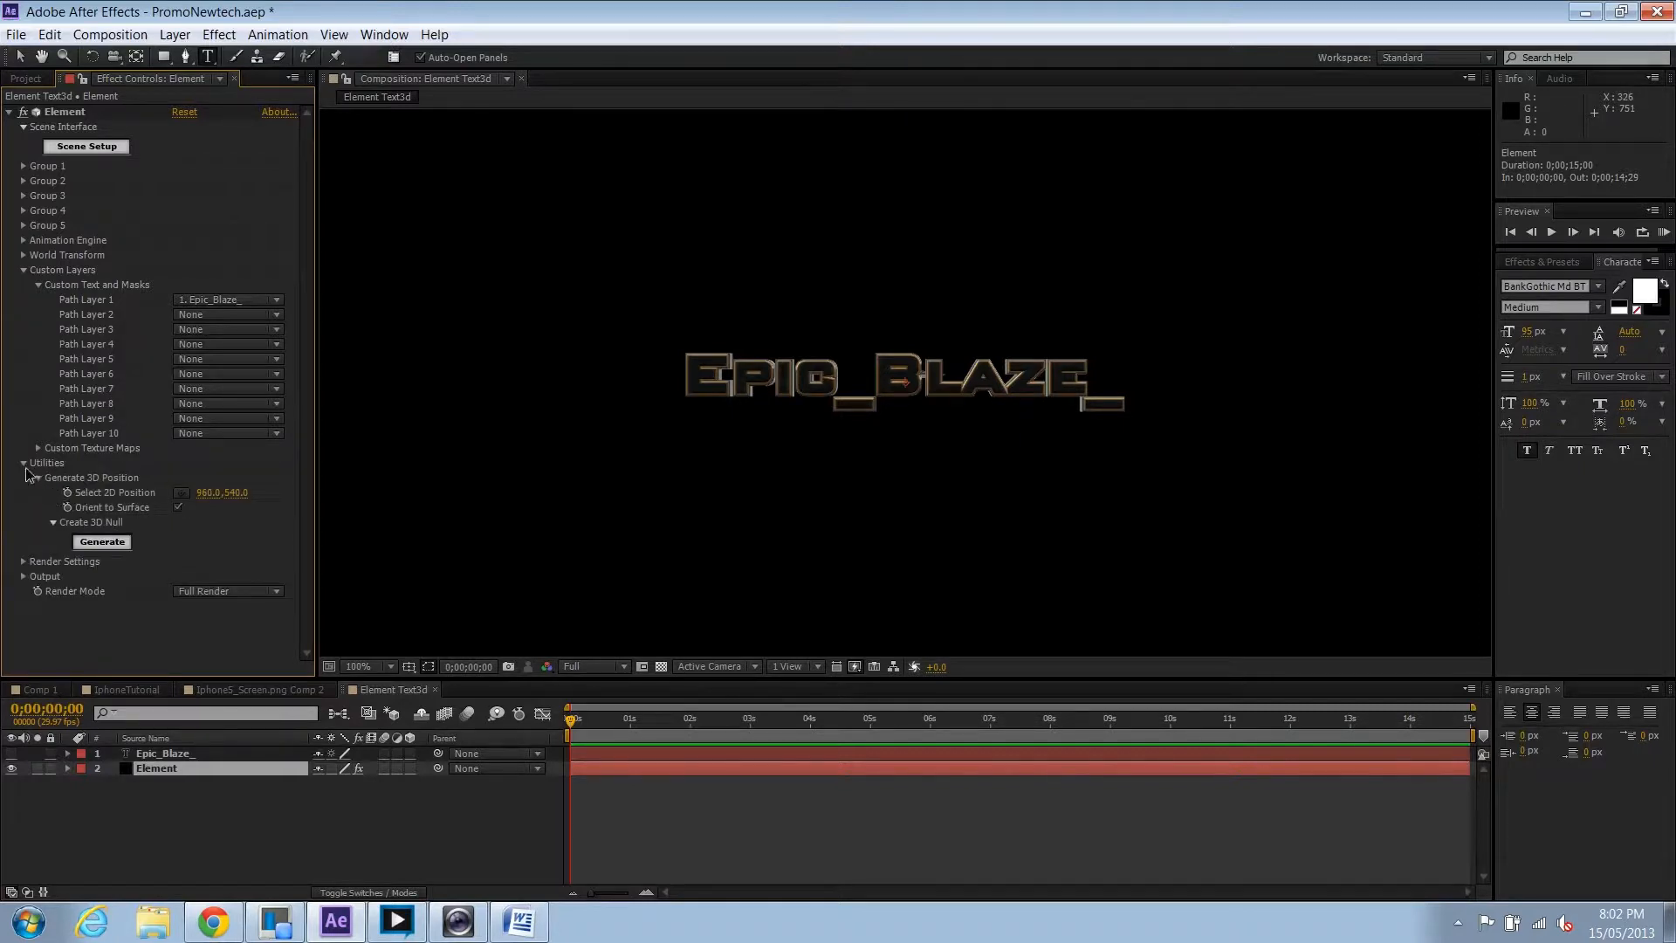
pyautogui.click(24, 463)
pyautogui.click(24, 166)
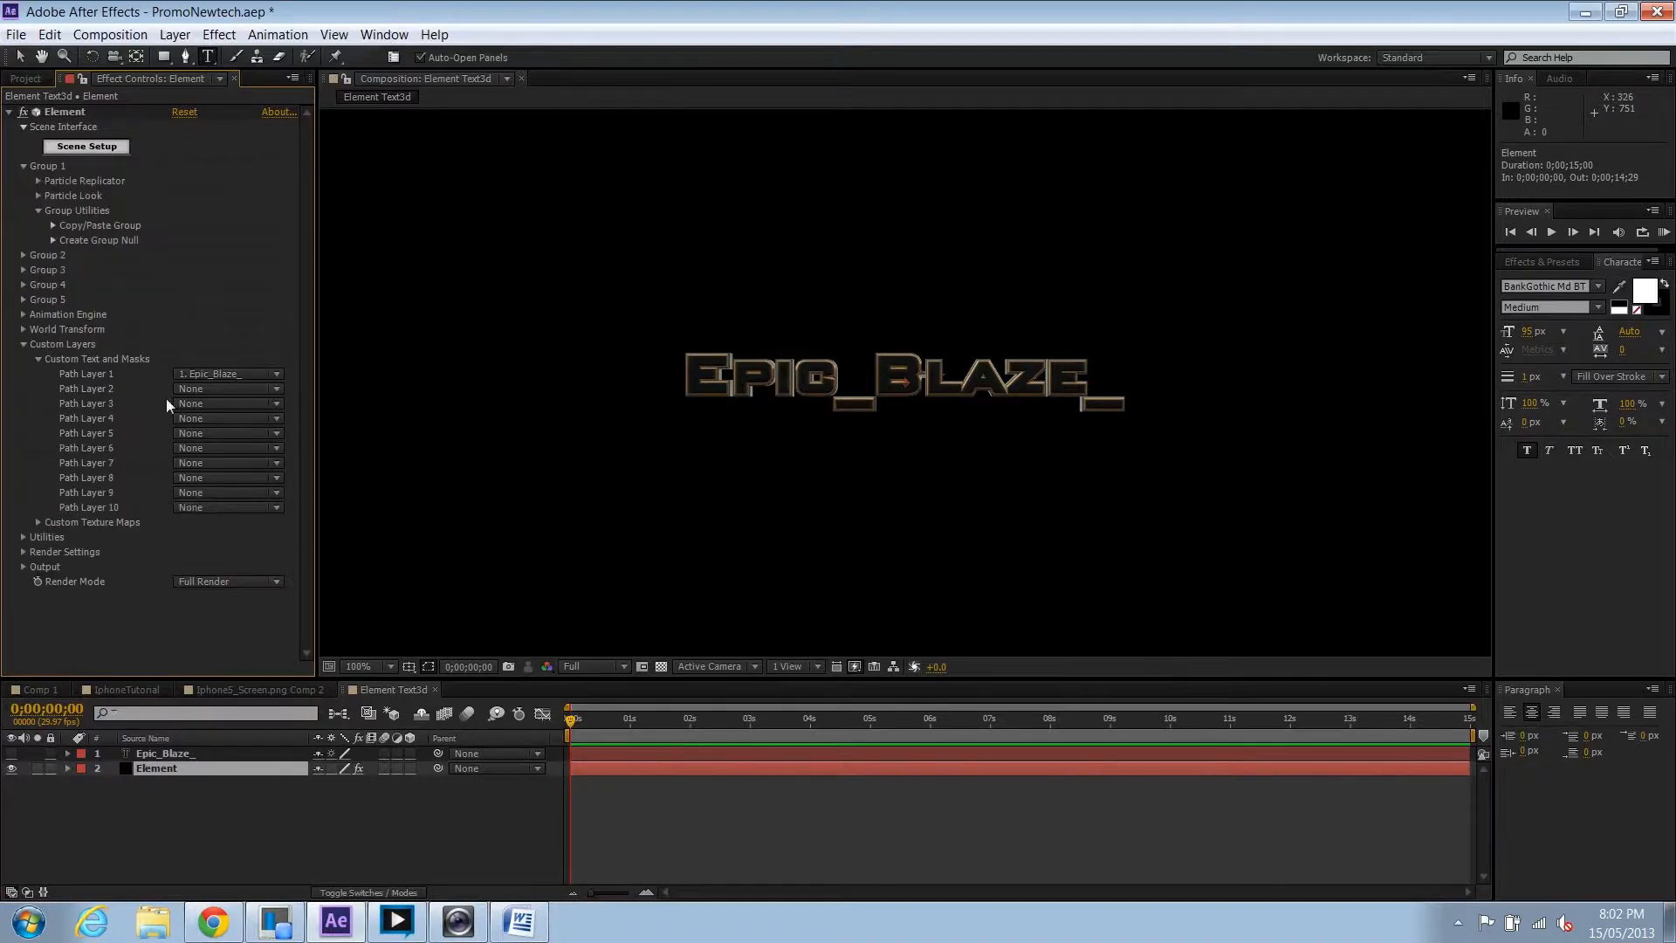
pyautogui.click(38, 195)
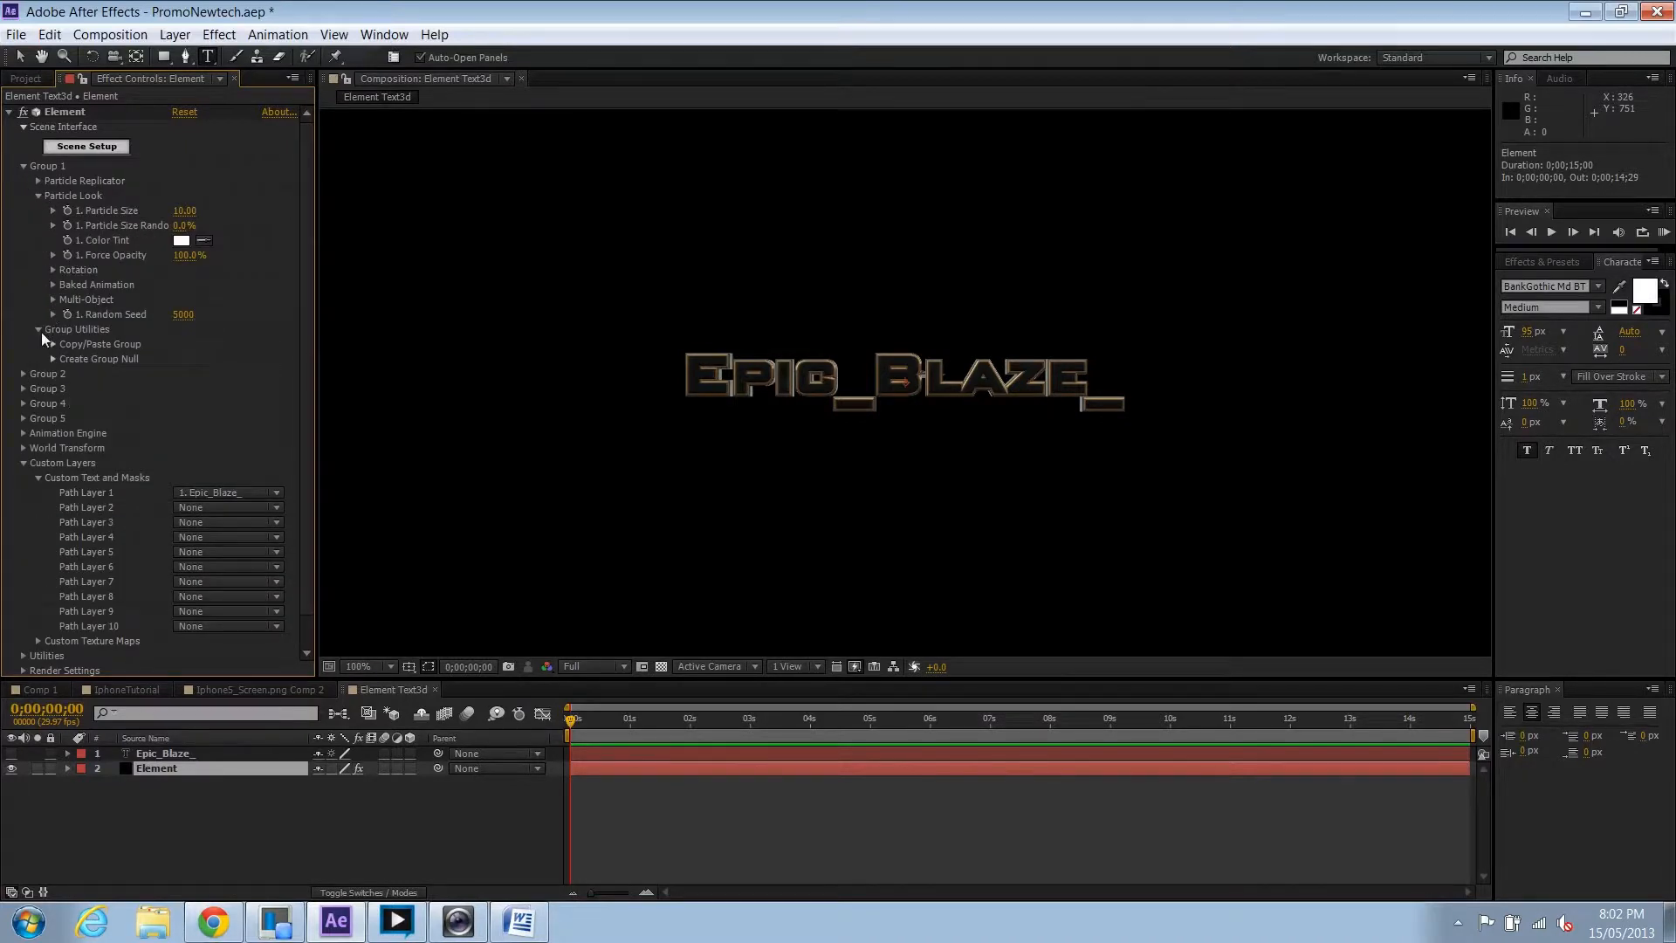
pyautogui.click(51, 271)
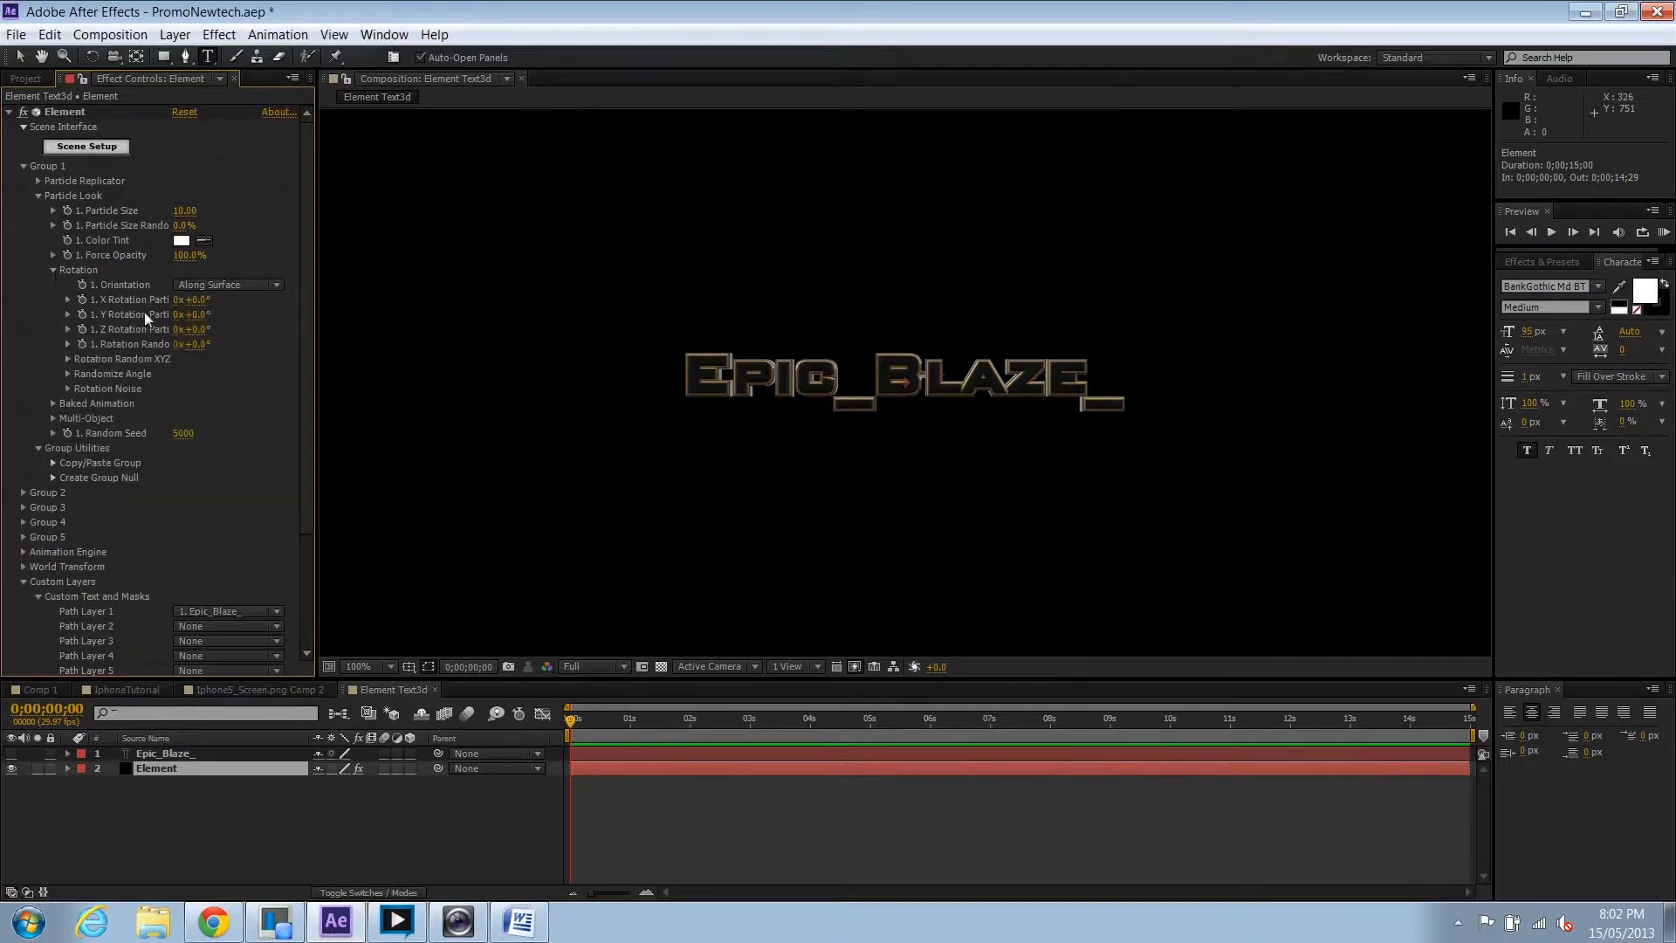
# Try a Y rotation of -247° on the text's Group 1 particles and reset it to 0°.
pyautogui.moveTo(195, 314)
pyautogui.mouseDown()
pyautogui.moveTo(231, 320)
pyautogui.moveTo(119, 314)
pyautogui.moveTo(178, 336)
pyautogui.mouseUp()
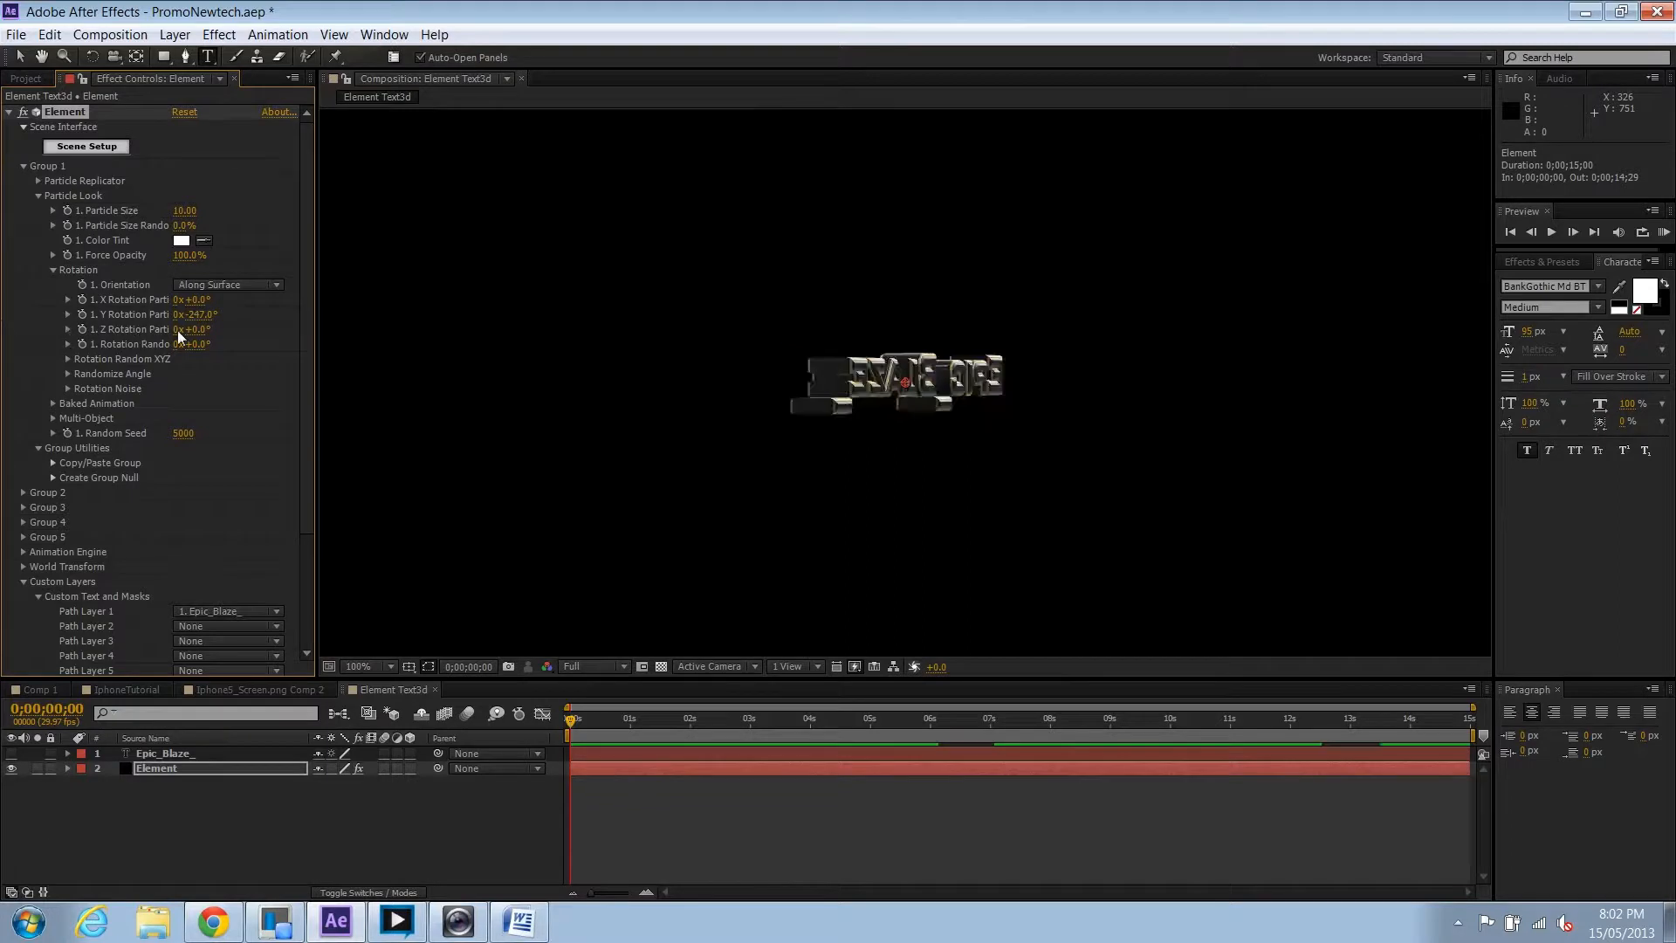
pyautogui.click(199, 314)
pyautogui.write('0')
pyautogui.press('Return')
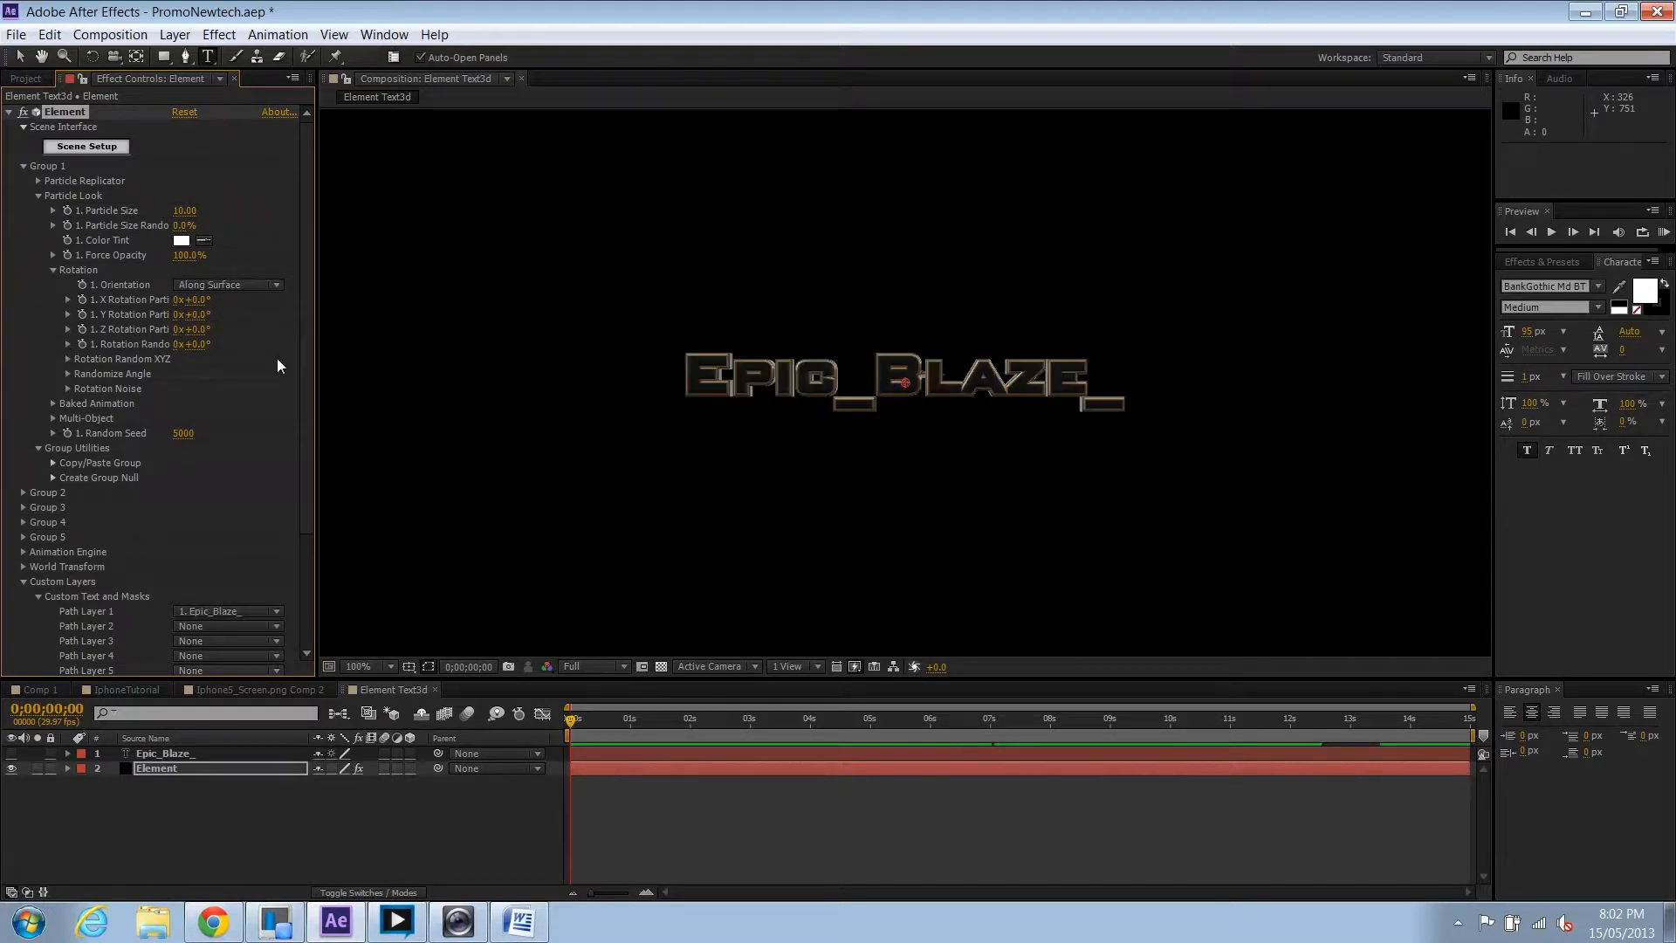
# Try tilting the text with an X rotation of -42° and reset it to 0°.
pyautogui.moveTo(260, 301); pyautogui.dragTo(303, 312)
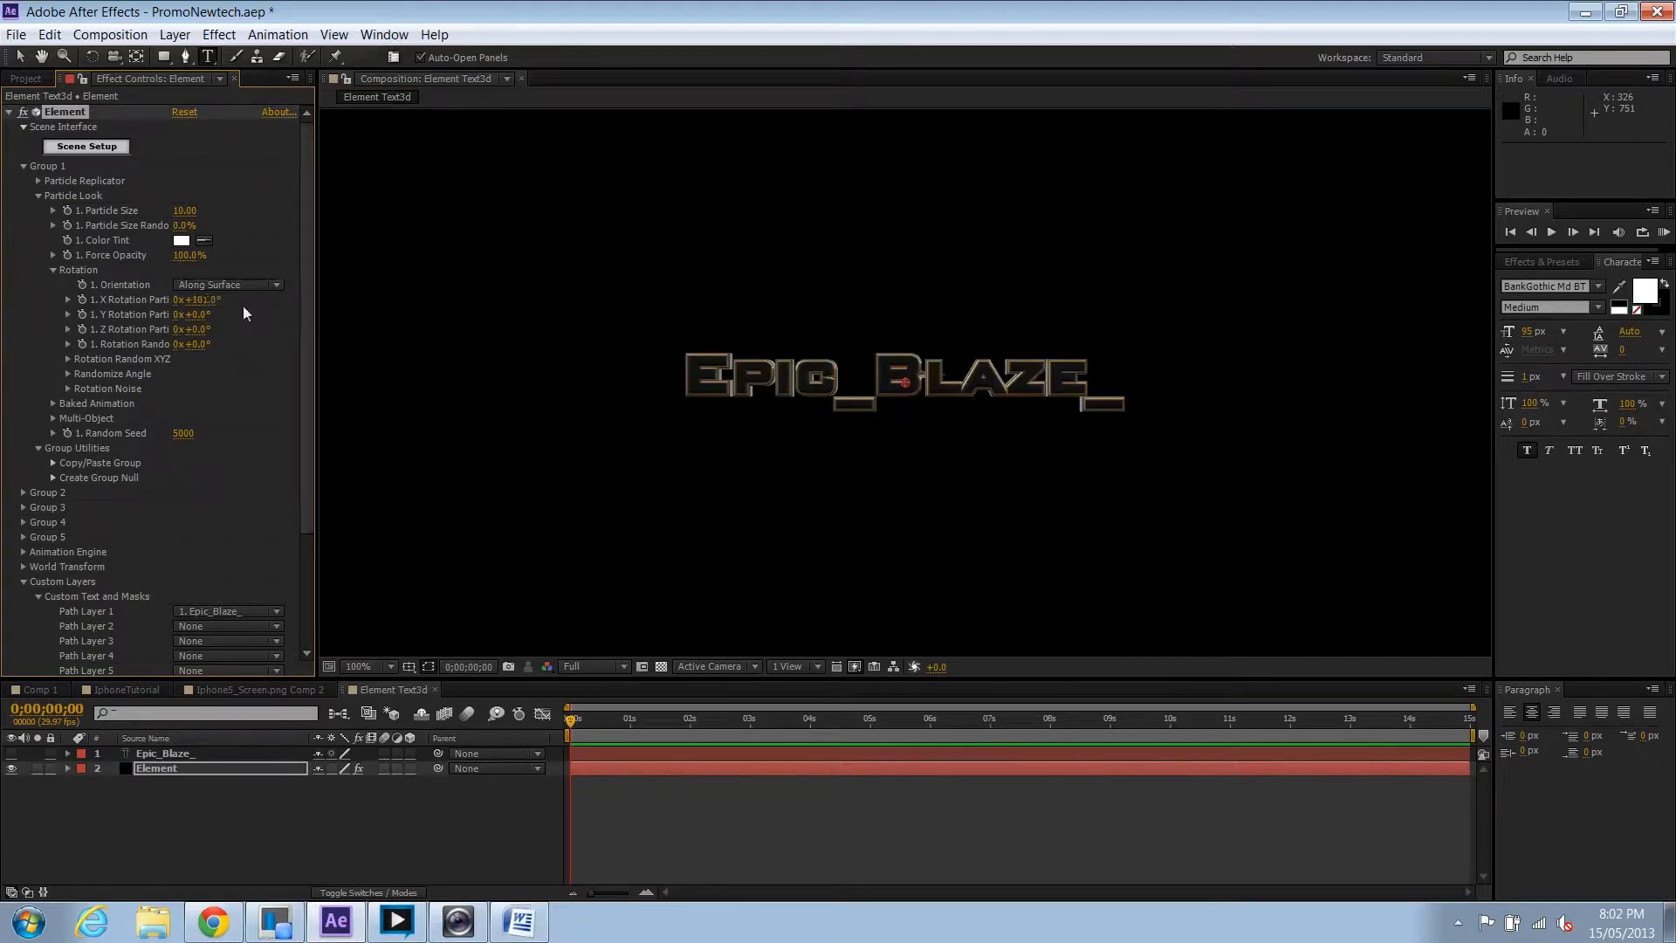
pyautogui.moveTo(197, 299); pyautogui.dragTo(127, 299)
pyautogui.click(199, 300)
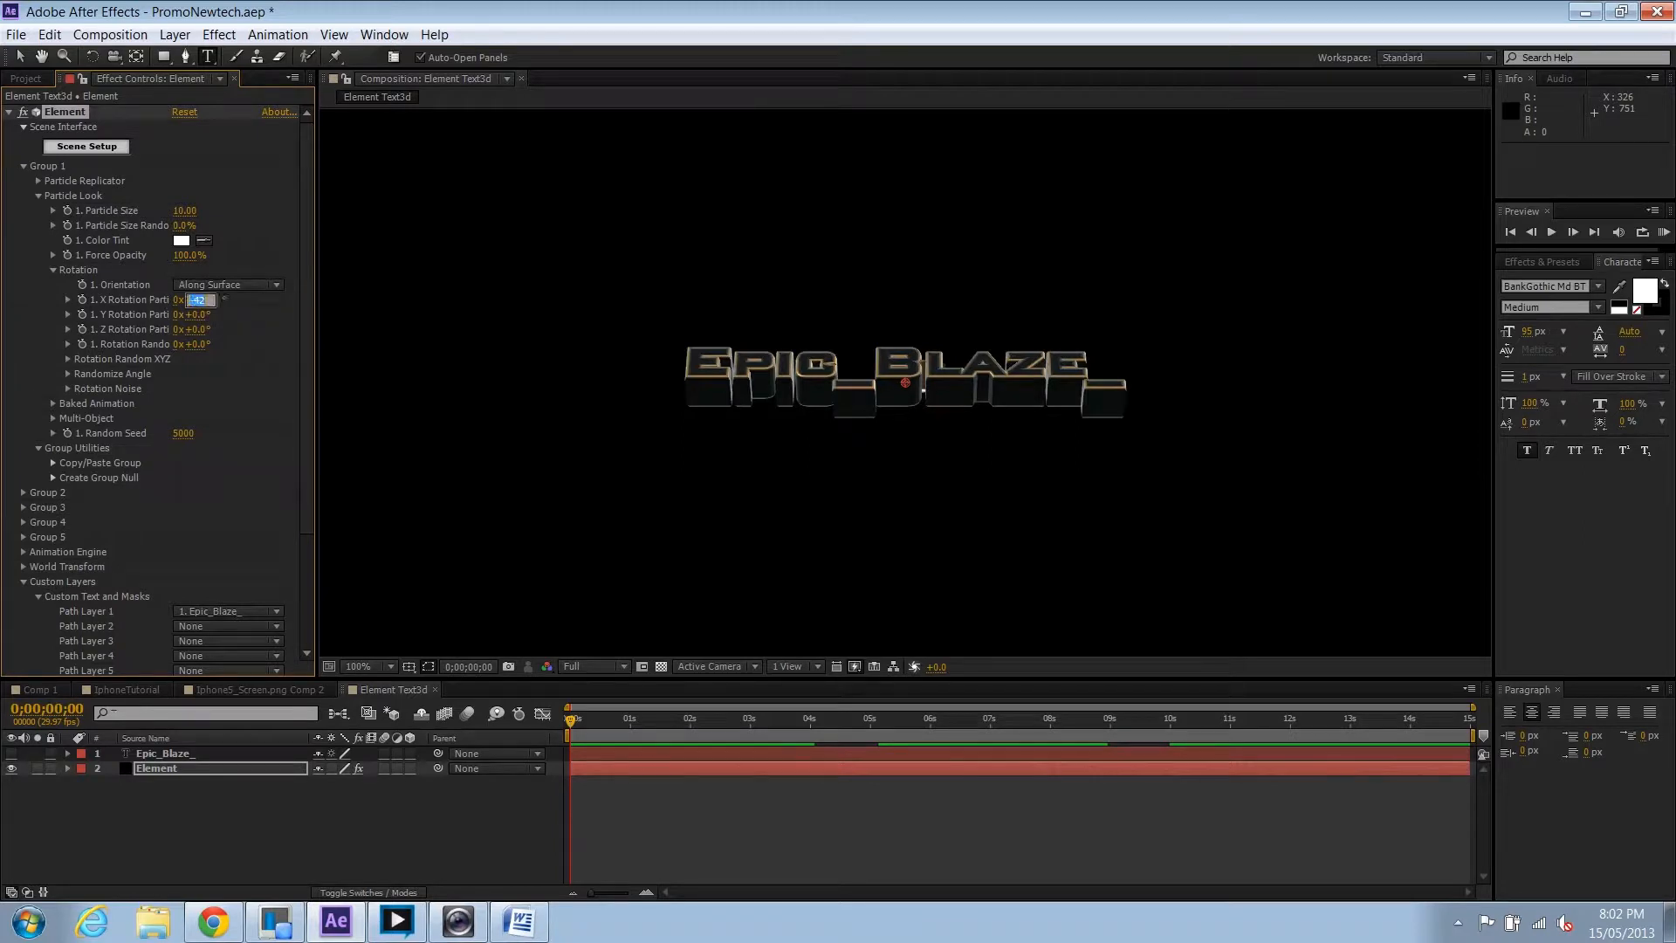
pyautogui.write('0')
pyautogui.press('Return')
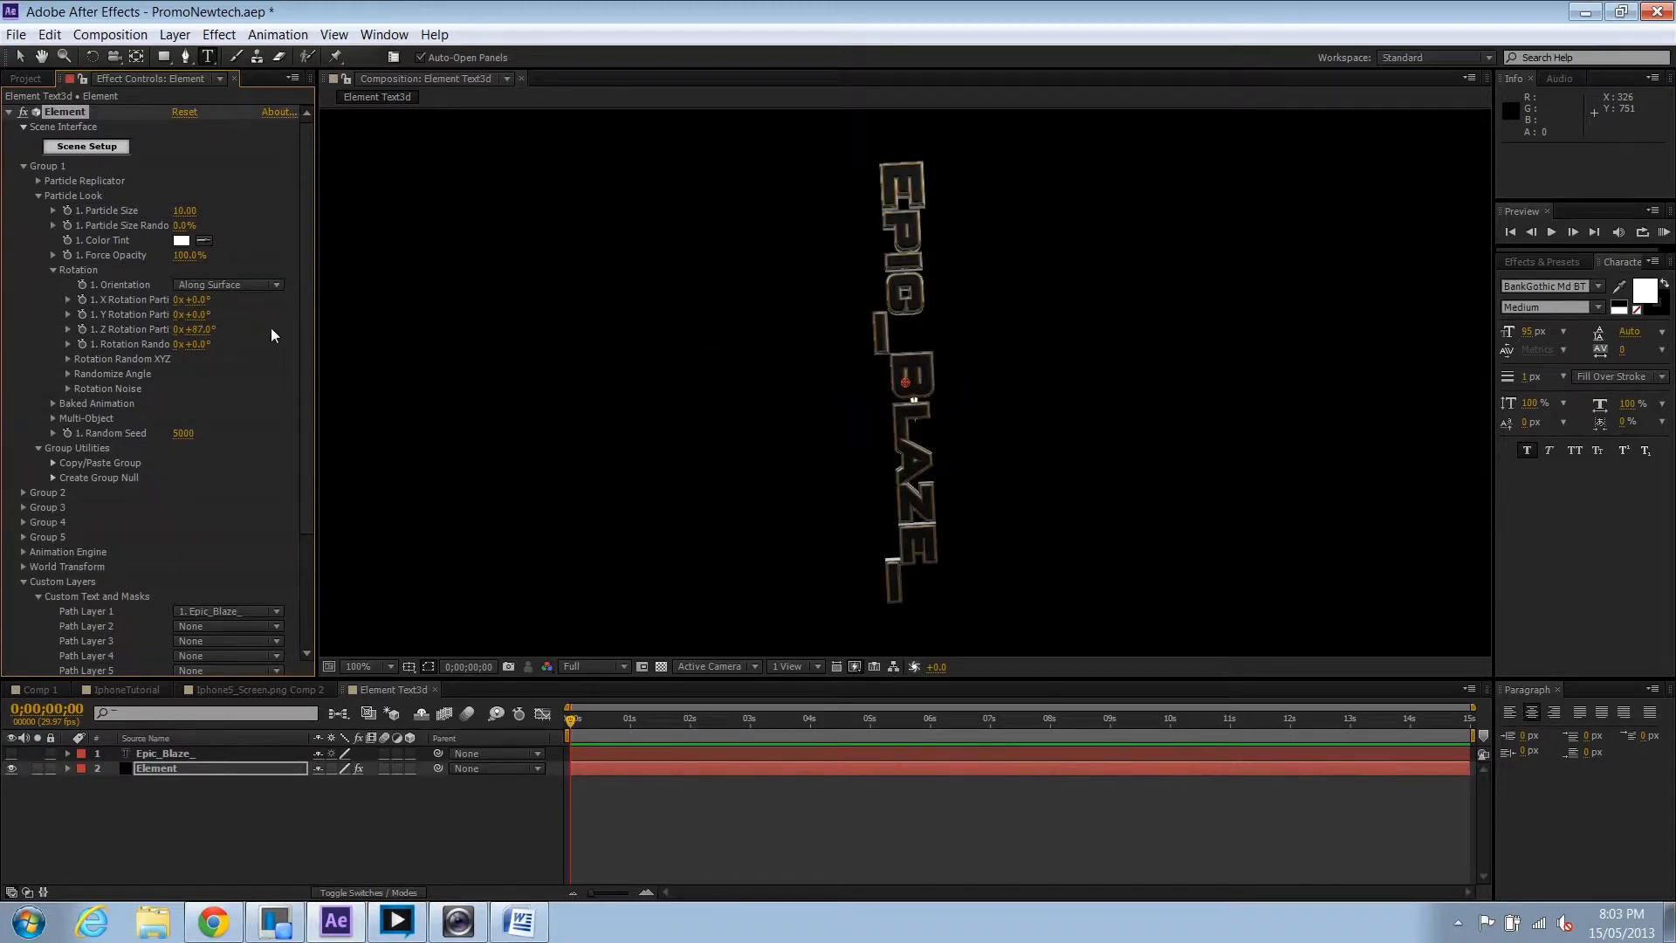
# Try a Z rotation of 87° on the text and reset it to 0°.
pyautogui.click(208, 329)
pyautogui.write('0')
pyautogui.press('Return')
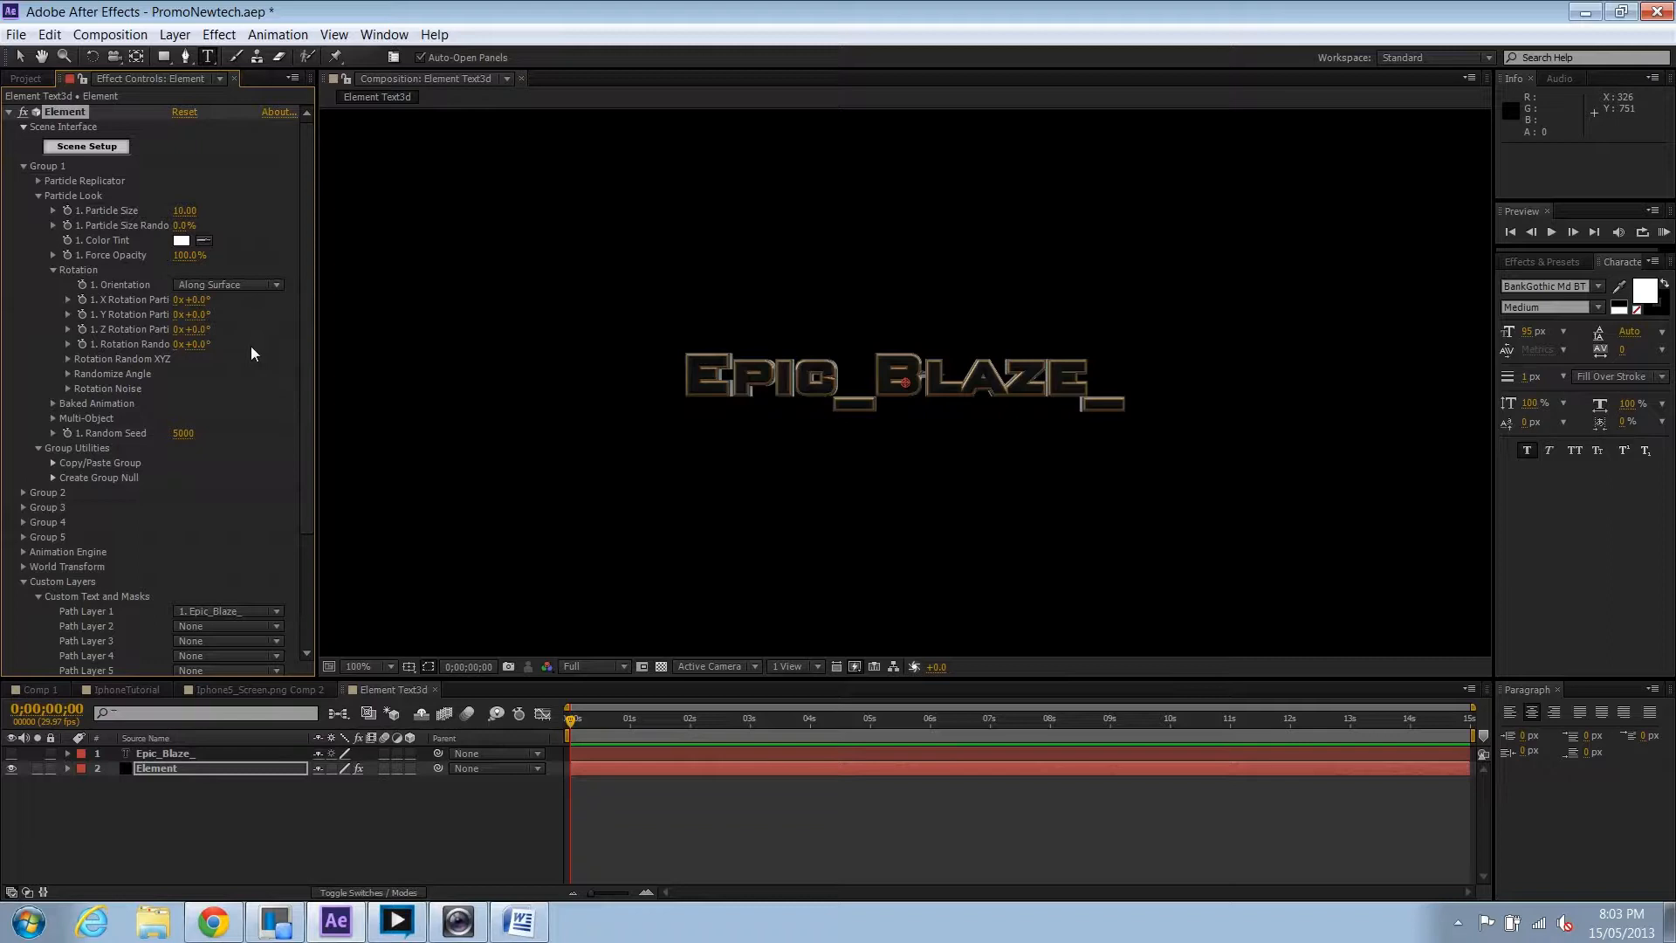
# Try the random rotation setting on Group 1's particles and reset it to 0 revolutions and 0°.
pyautogui.moveTo(192, 344)
pyautogui.mouseDown()
pyautogui.moveTo(245, 352)
pyautogui.moveTo(182, 345)
pyautogui.mouseUp()
pyautogui.click(200, 345)
pyautogui.write('0')
pyautogui.press('Return')
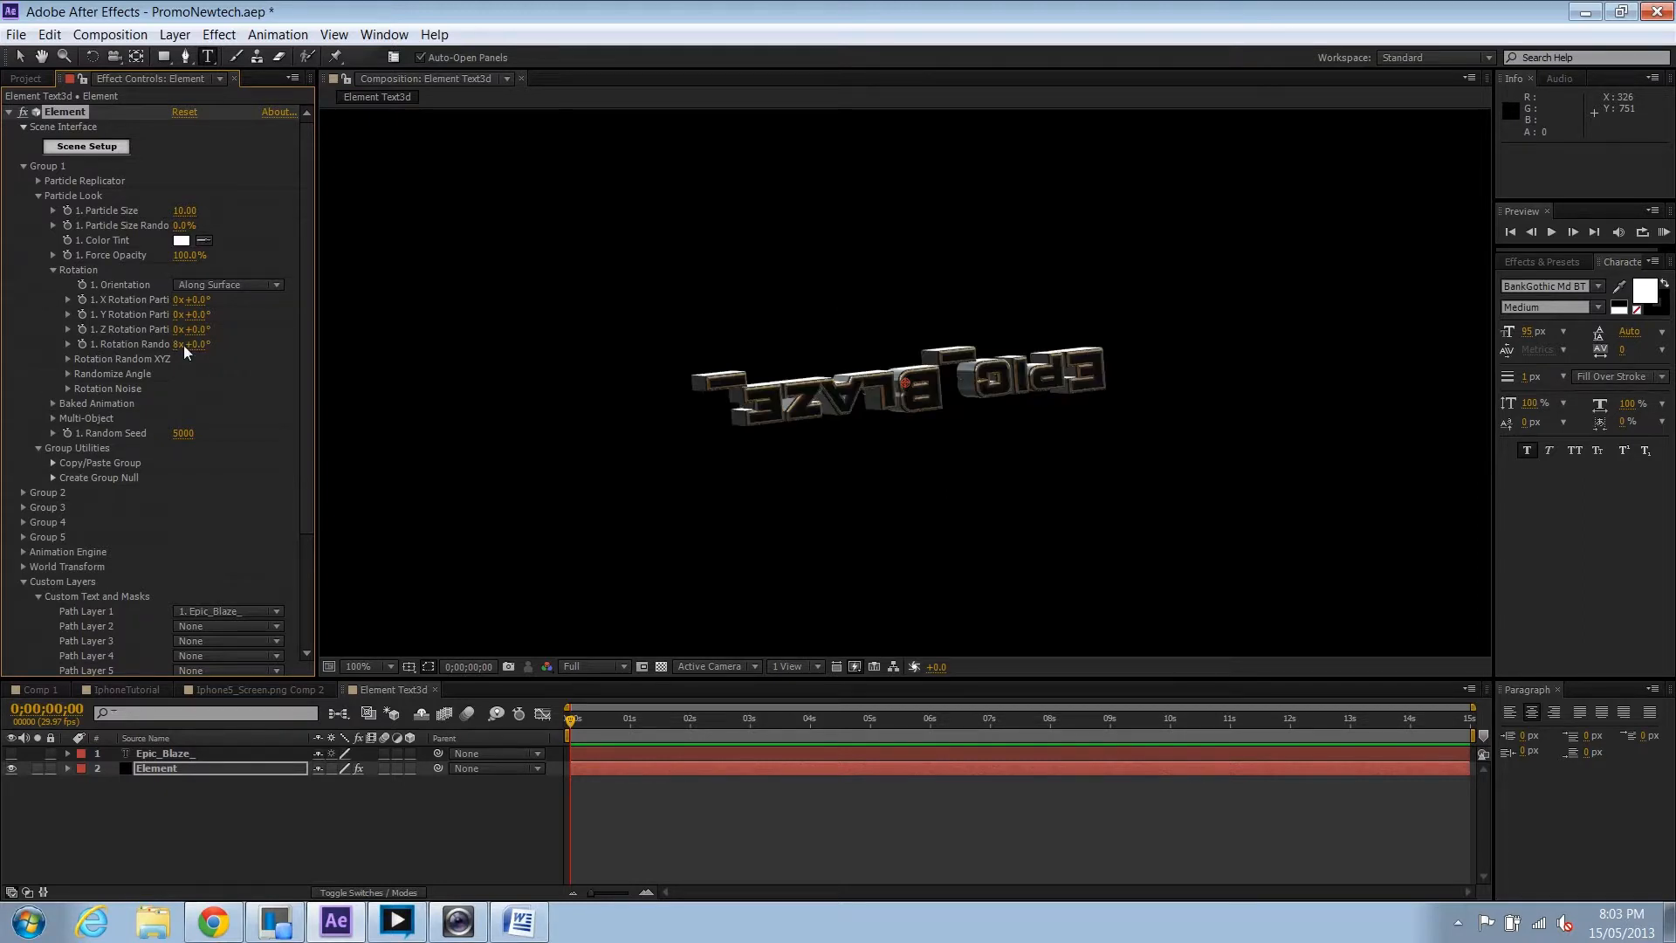
pyautogui.click(179, 343)
pyautogui.write('0')
pyautogui.press('Return')
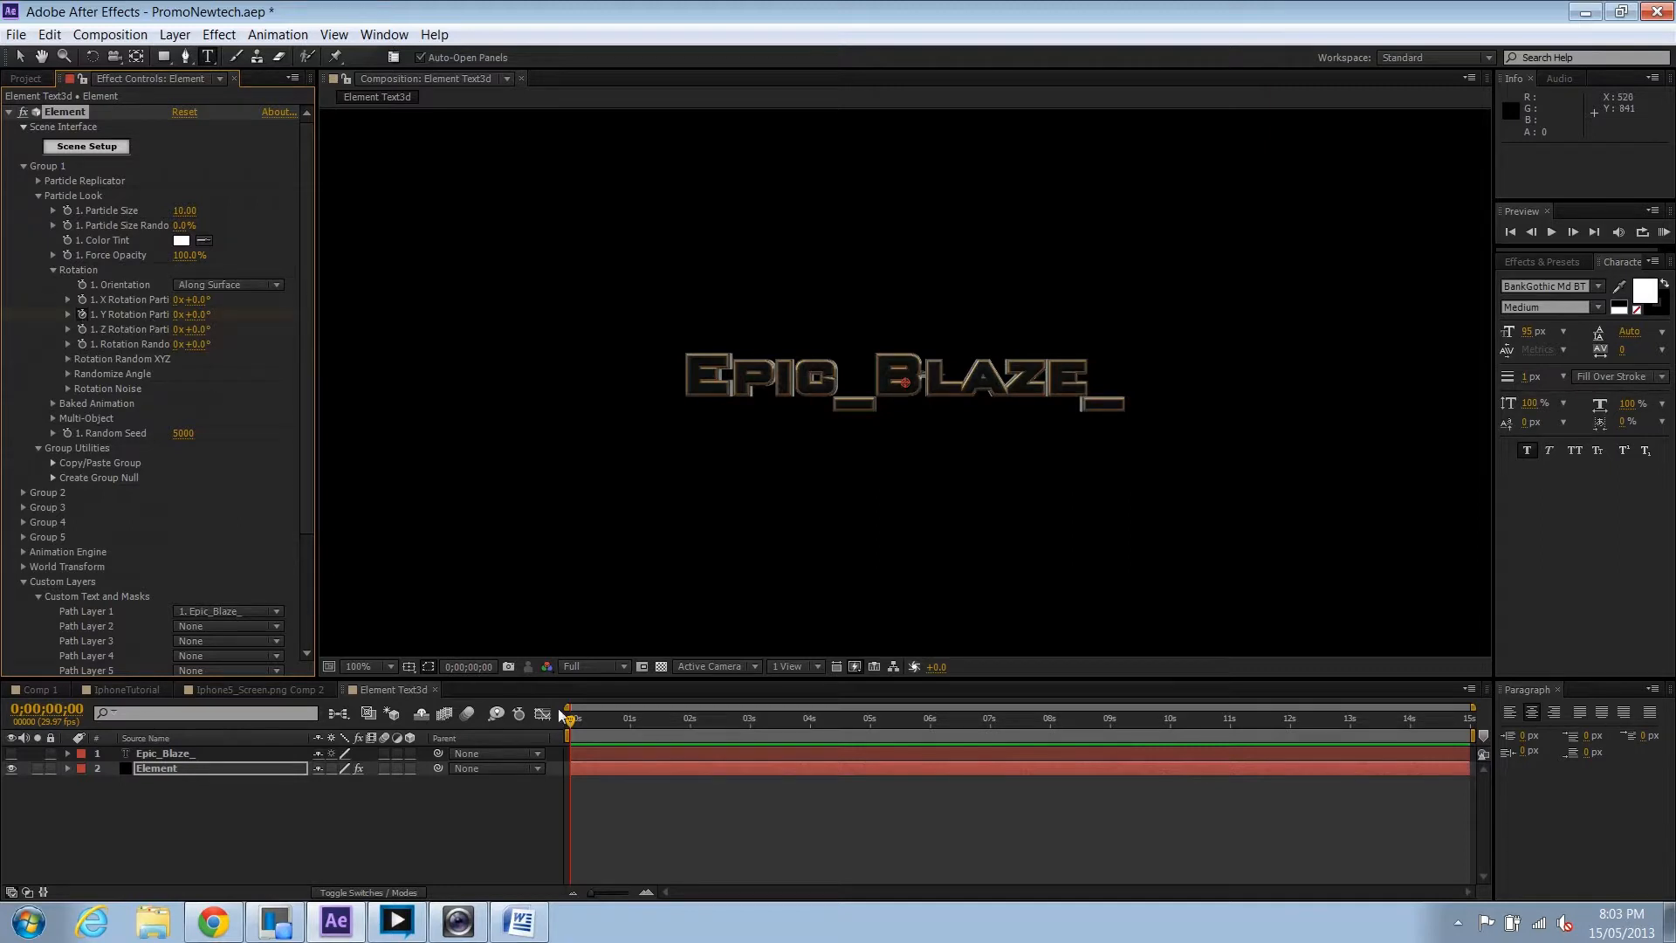
# Keyframe the text's Y rotation to 2 full revolutions at 0;00;01;01 and scrub through the spin.
pyautogui.moveTo(572, 719); pyautogui.dragTo(632, 719)
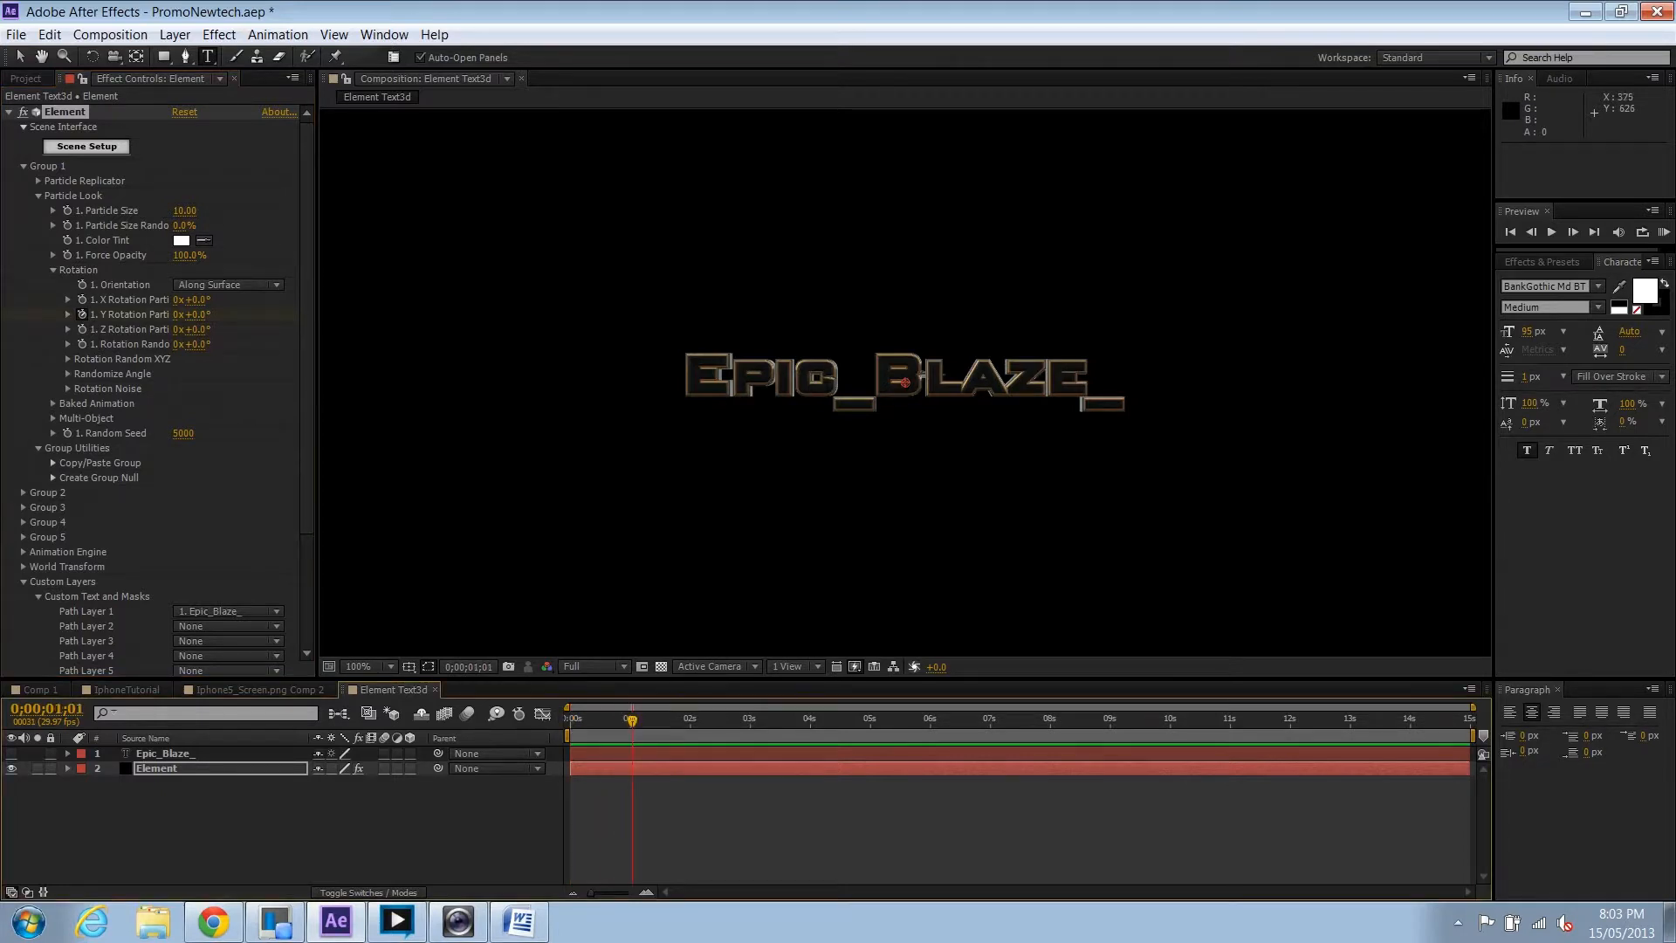
pyautogui.click(179, 315)
pyautogui.write('2')
pyautogui.press('Return')
pyautogui.click(572, 720)
pyautogui.moveTo(574, 721); pyautogui.dragTo(654, 720)
pyautogui.press('v')
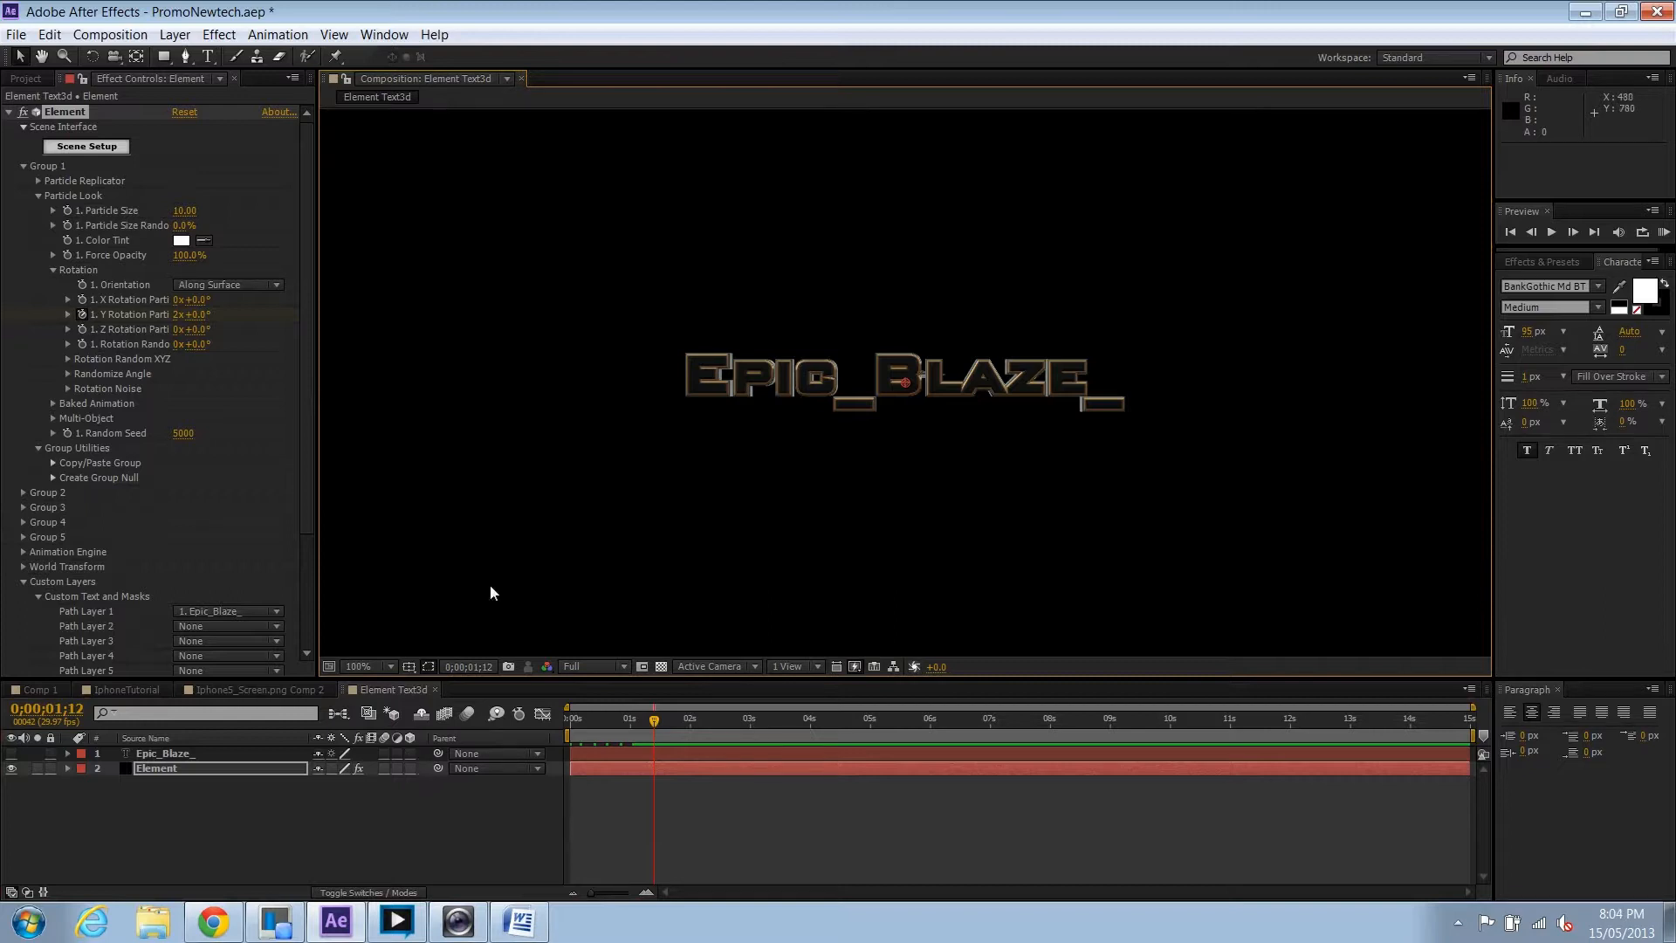
# Try making the Element layer a 3D layer, and switch it back to a 2D layer.
pyautogui.click(408, 768)
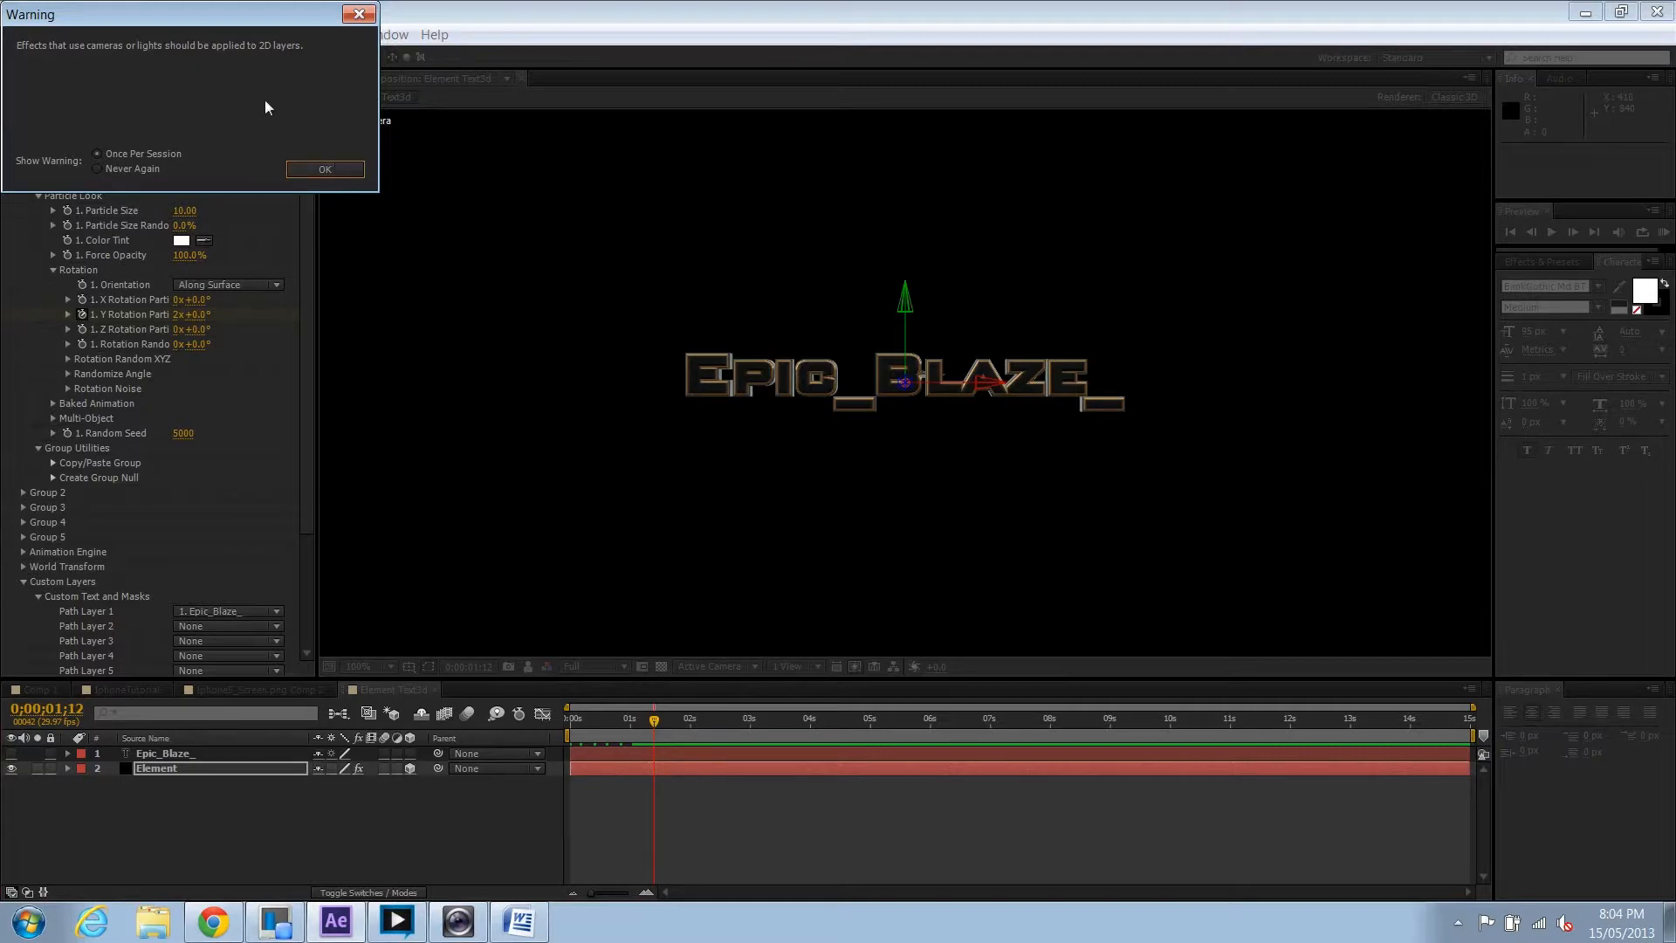
pyautogui.click(332, 174)
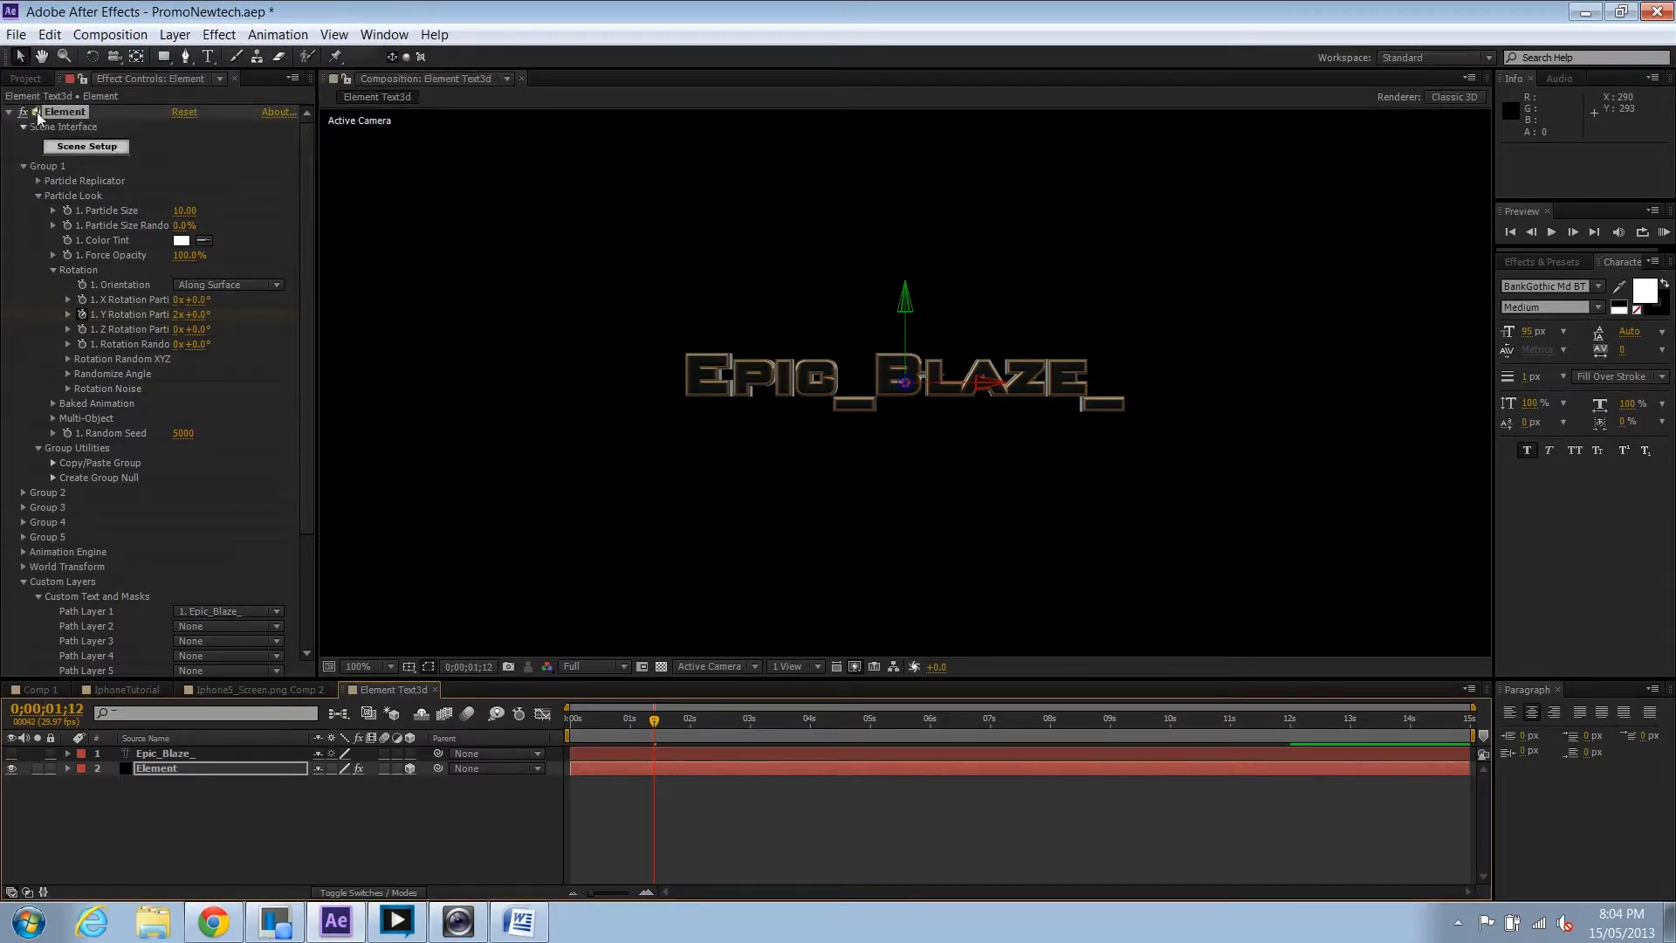
pyautogui.click(409, 768)
pyautogui.click(159, 769)
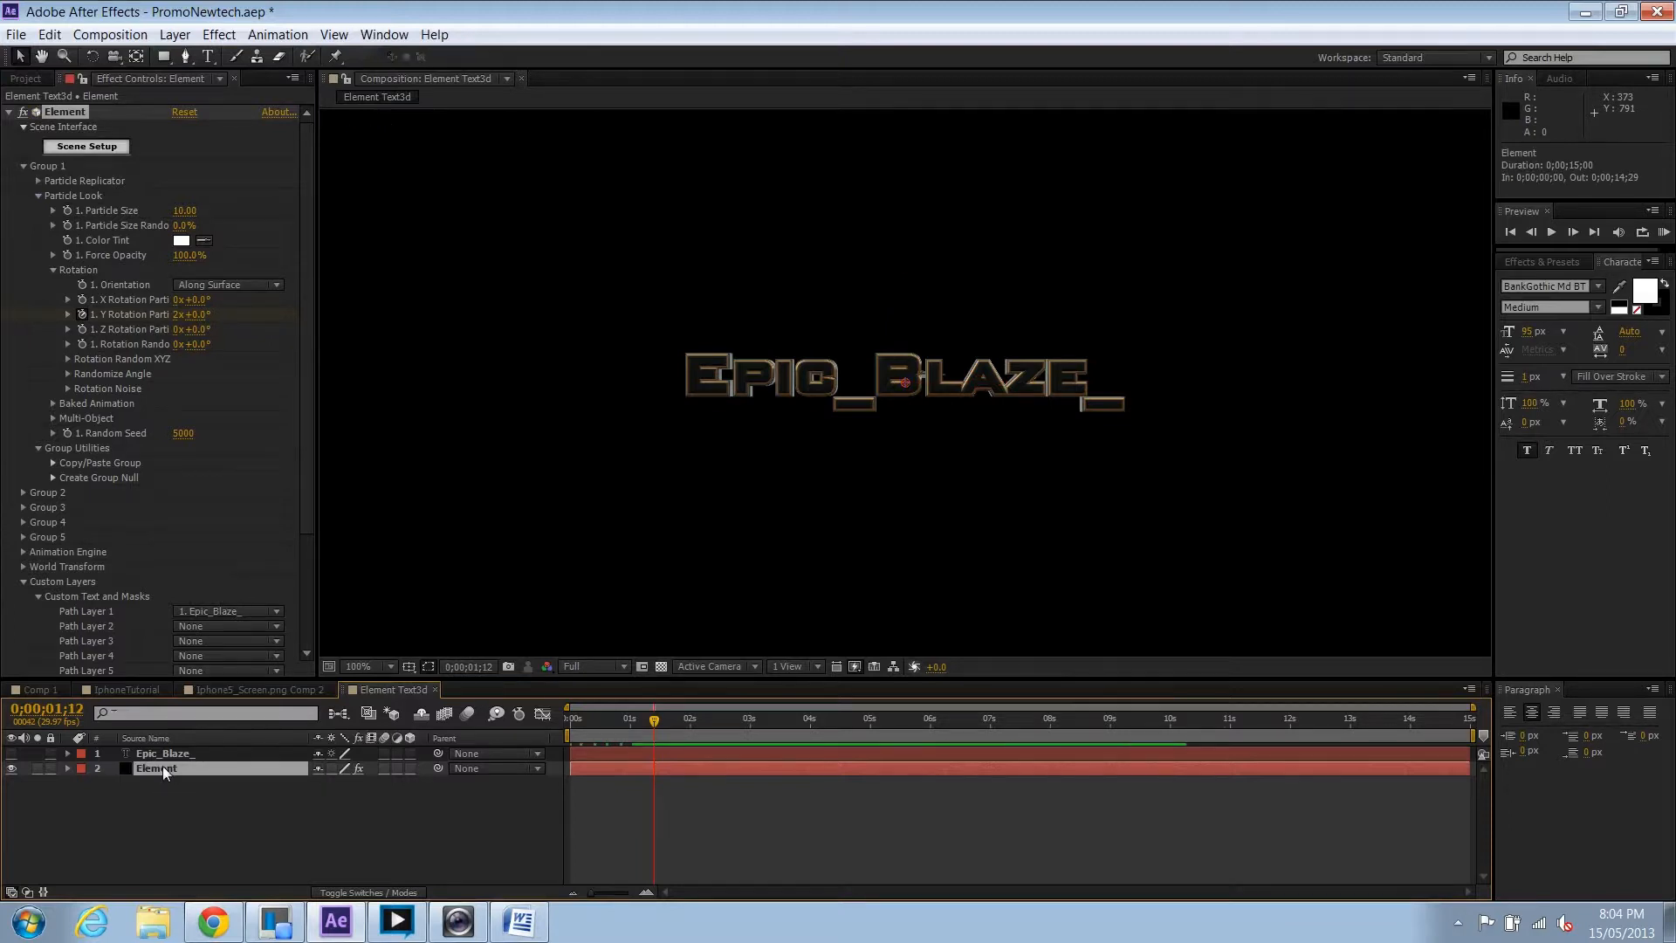
pyautogui.click(356, 849)
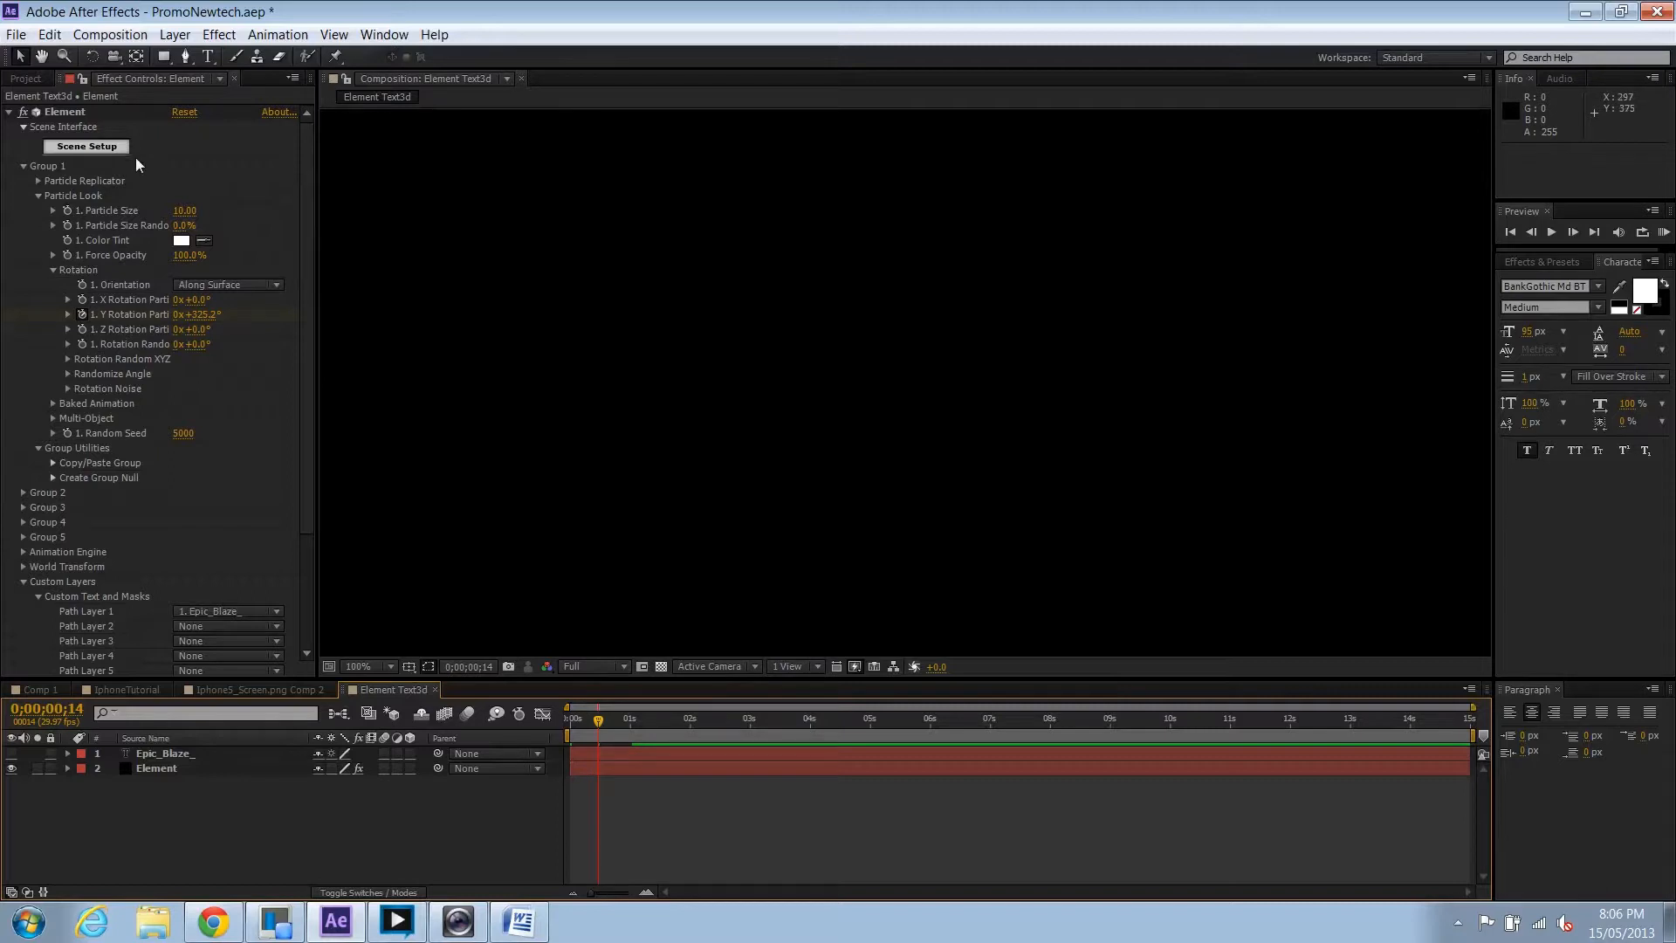
# Add the atom model from the Icons set in Scene Setup, inspect it from several sides, and show the Materials presets.
pyautogui.click(86, 146)
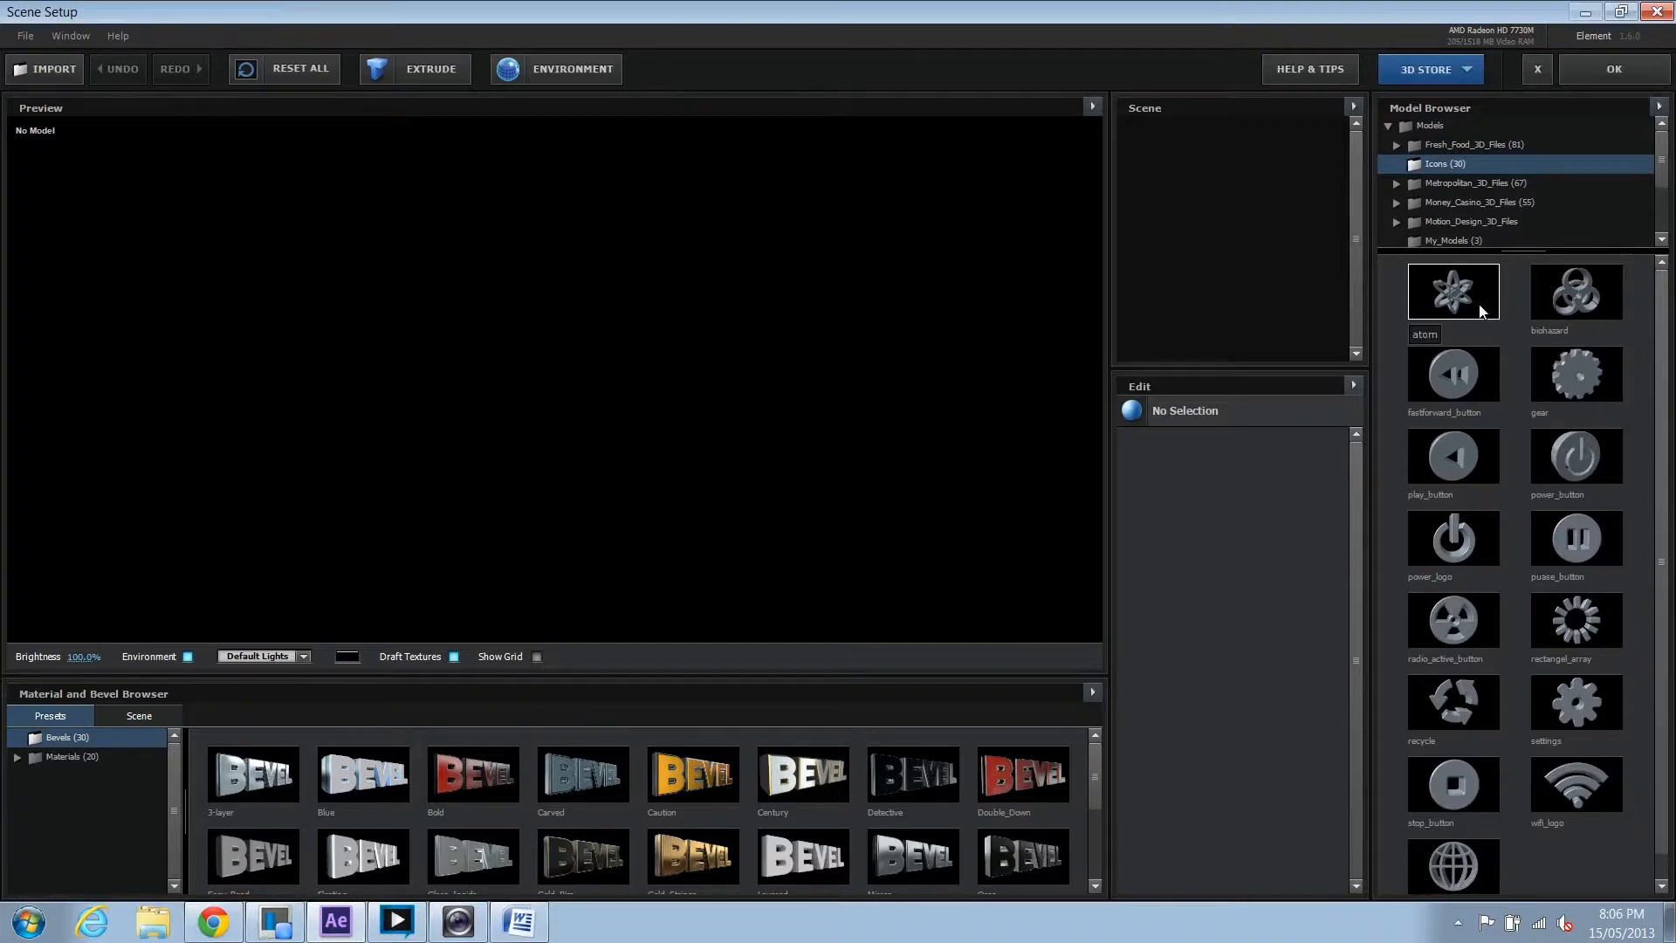
pyautogui.click(1453, 293)
pyautogui.moveTo(782, 329); pyautogui.dragTo(860, 384)
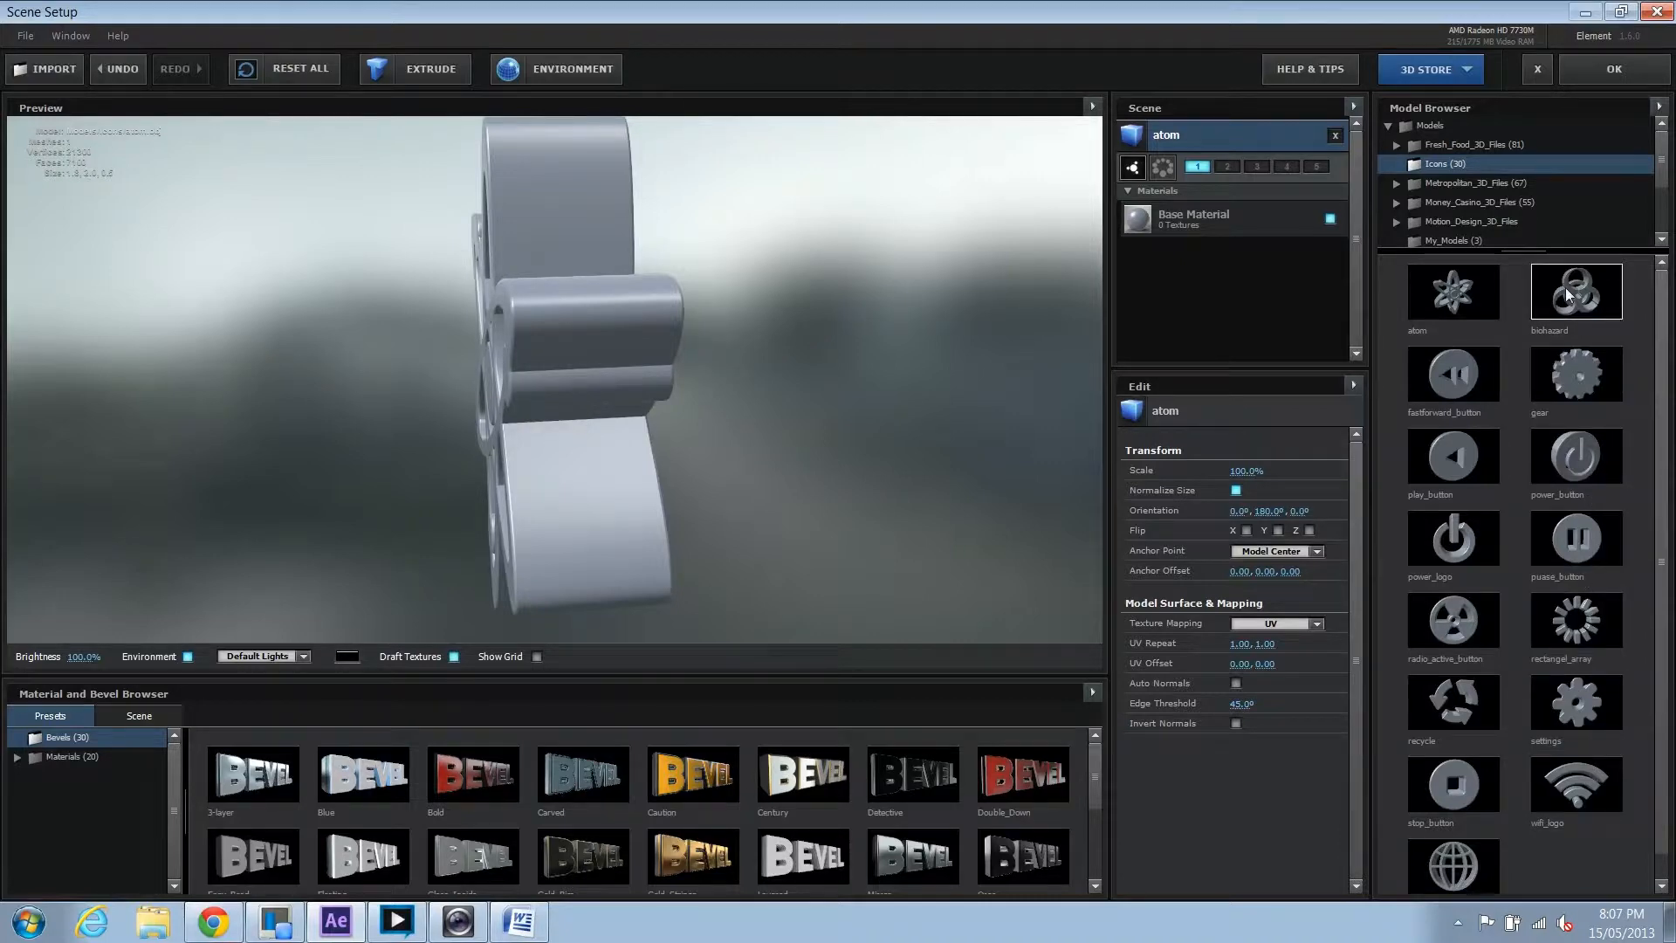
pyautogui.moveTo(973, 441); pyautogui.dragTo(767, 419)
pyautogui.click(68, 755)
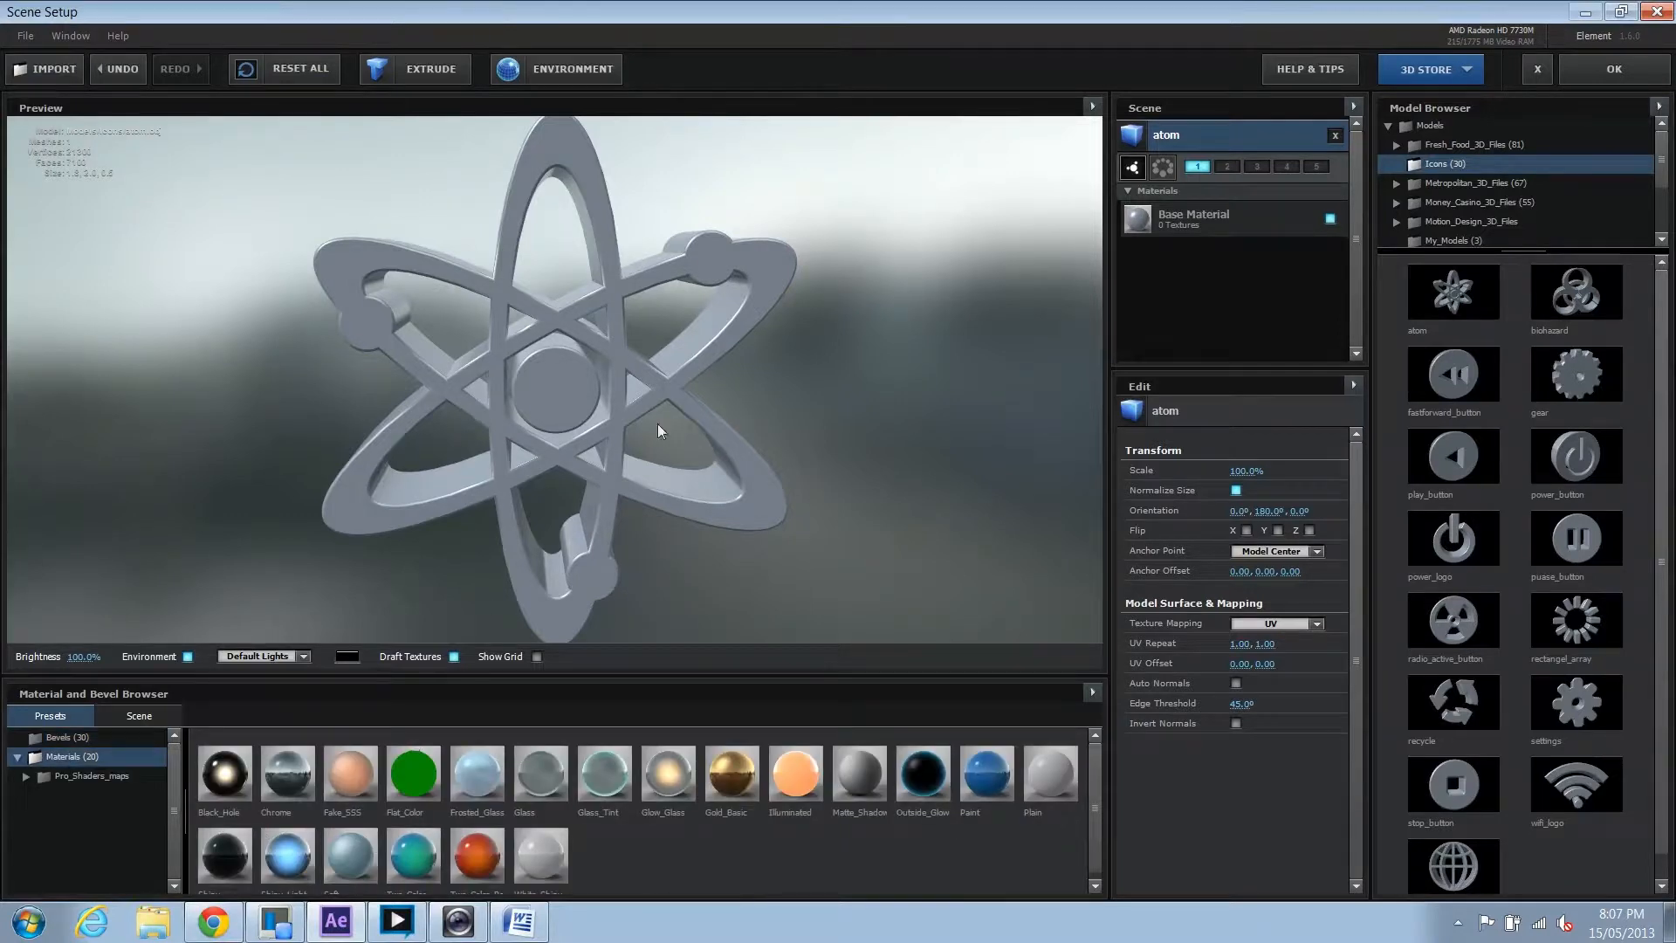
pyautogui.moveTo(587, 403); pyautogui.dragTo(629, 397)
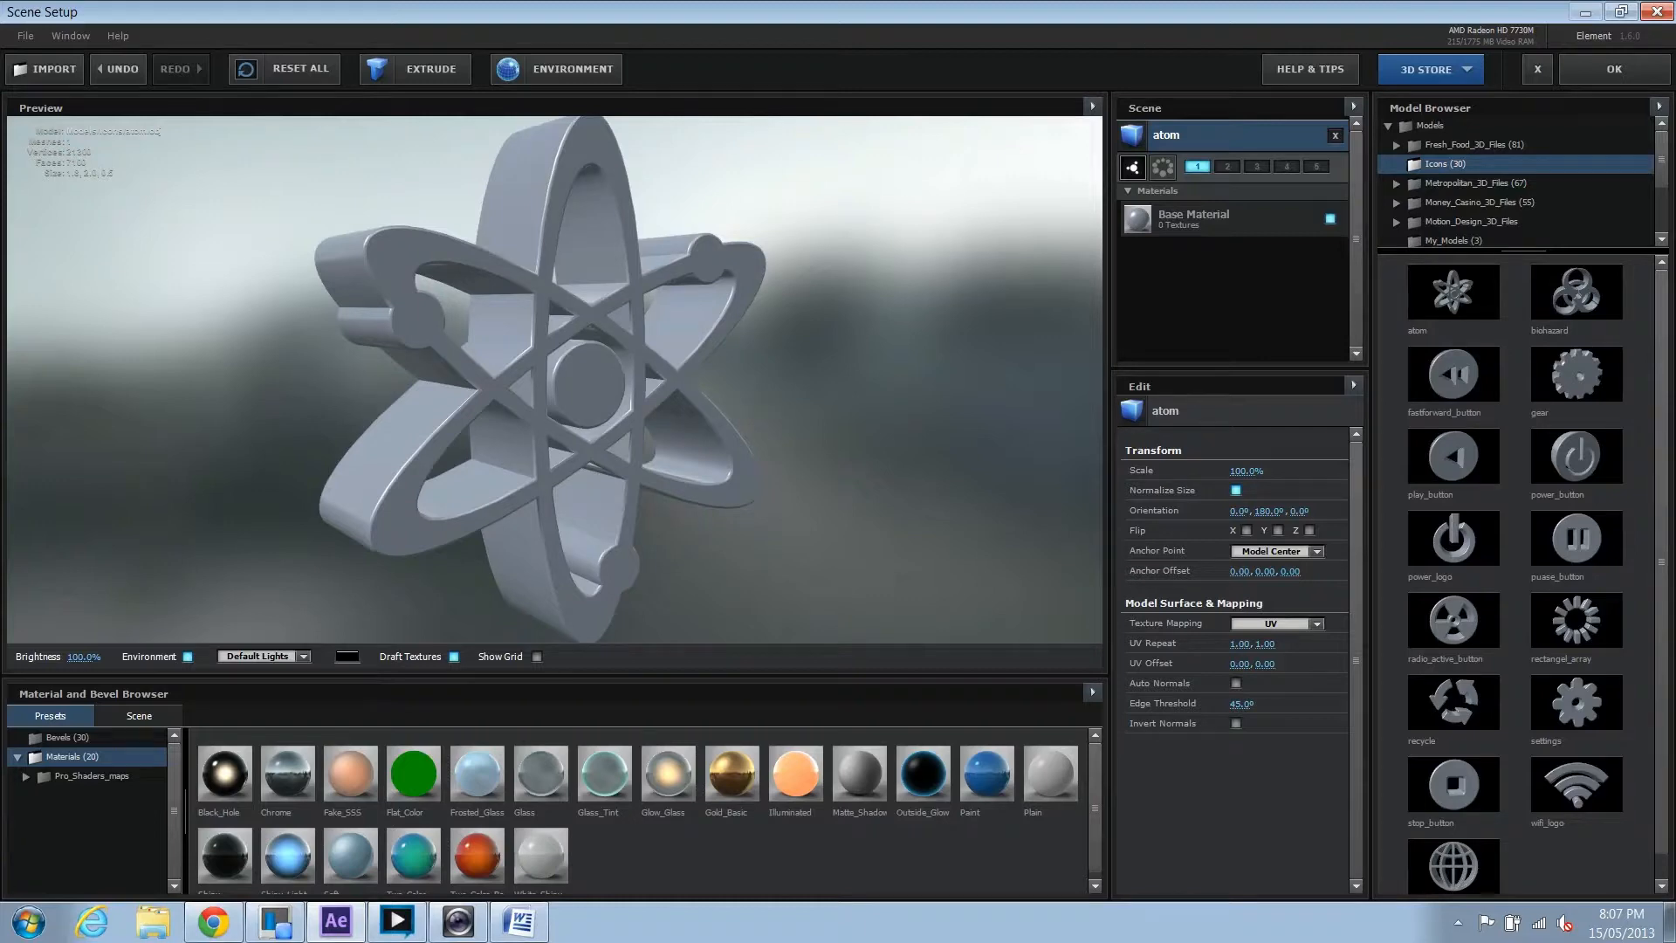
# Add the iPhone5 model from My_Models to the scene and view it from an angle.
pyautogui.click(1510, 240)
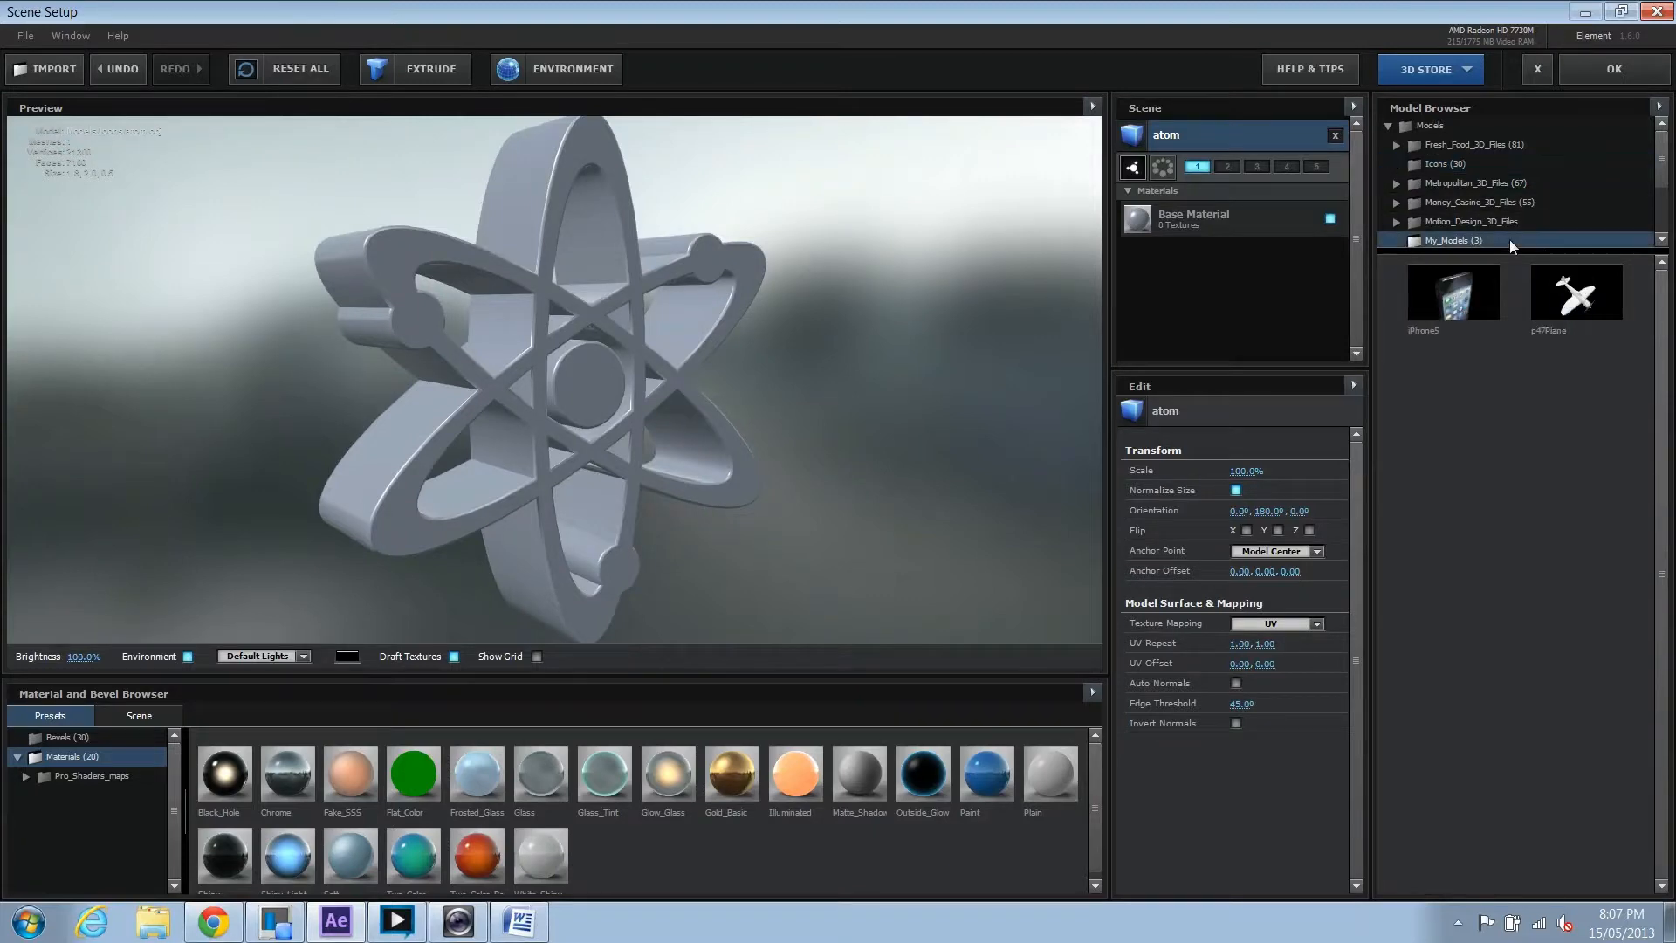
pyautogui.click(1479, 296)
pyautogui.moveTo(646, 243); pyautogui.dragTo(687, 323)
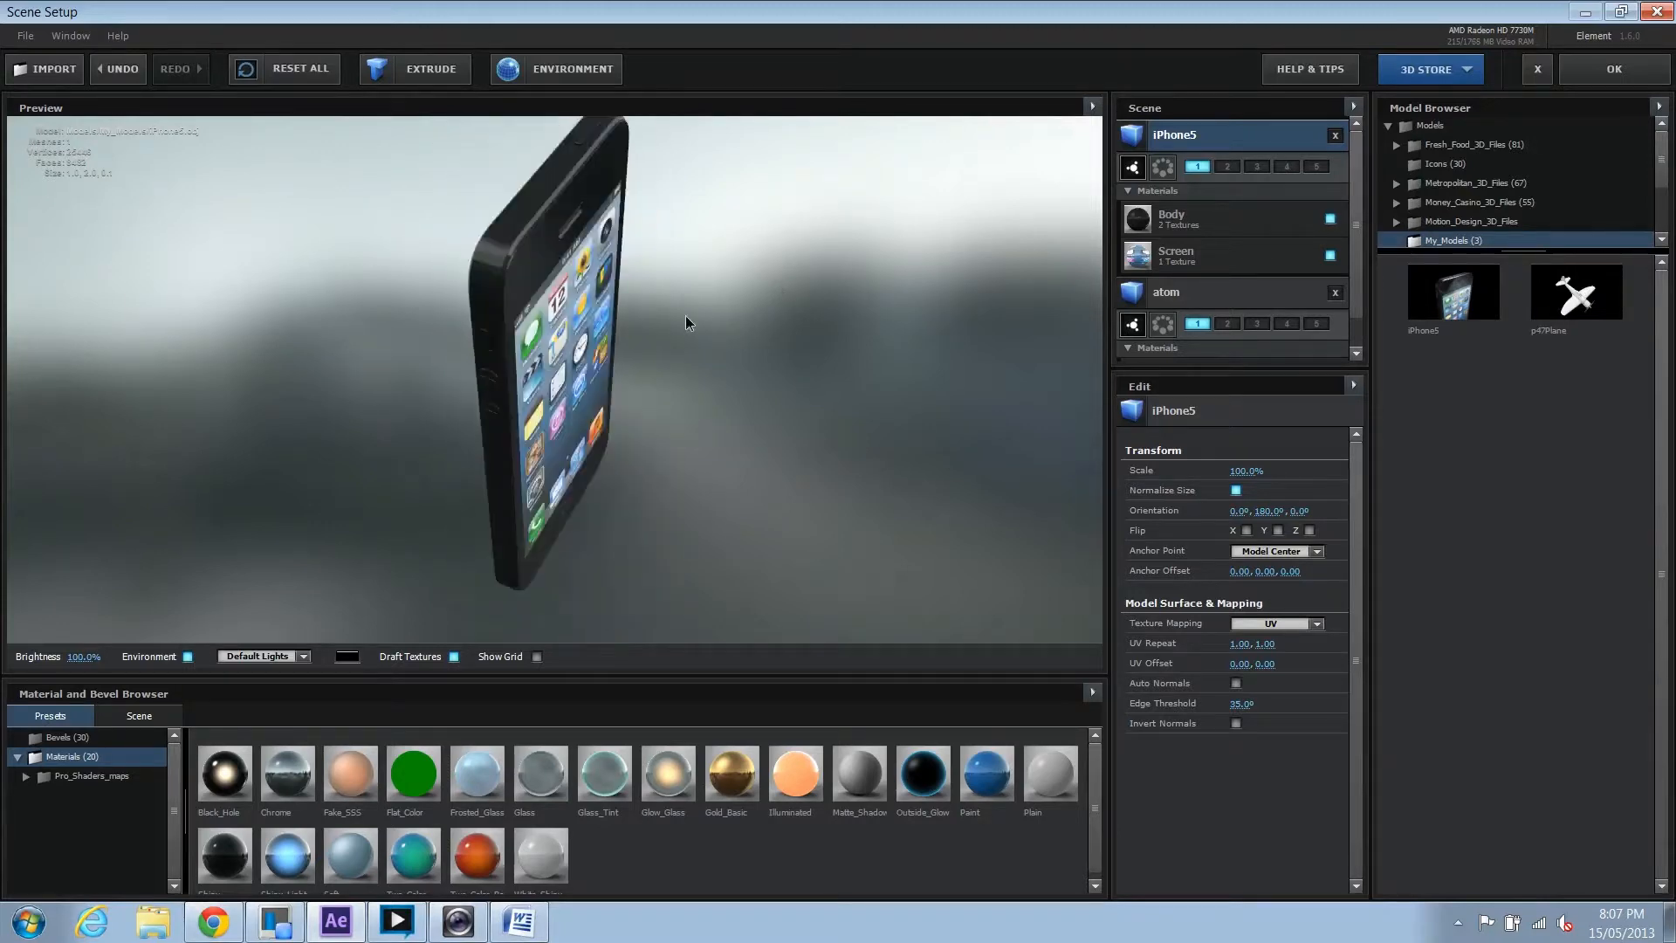
# Try the p47Plane model in the scene, inspect it, and remove it again to view the iPhone5.
pyautogui.click(1576, 293)
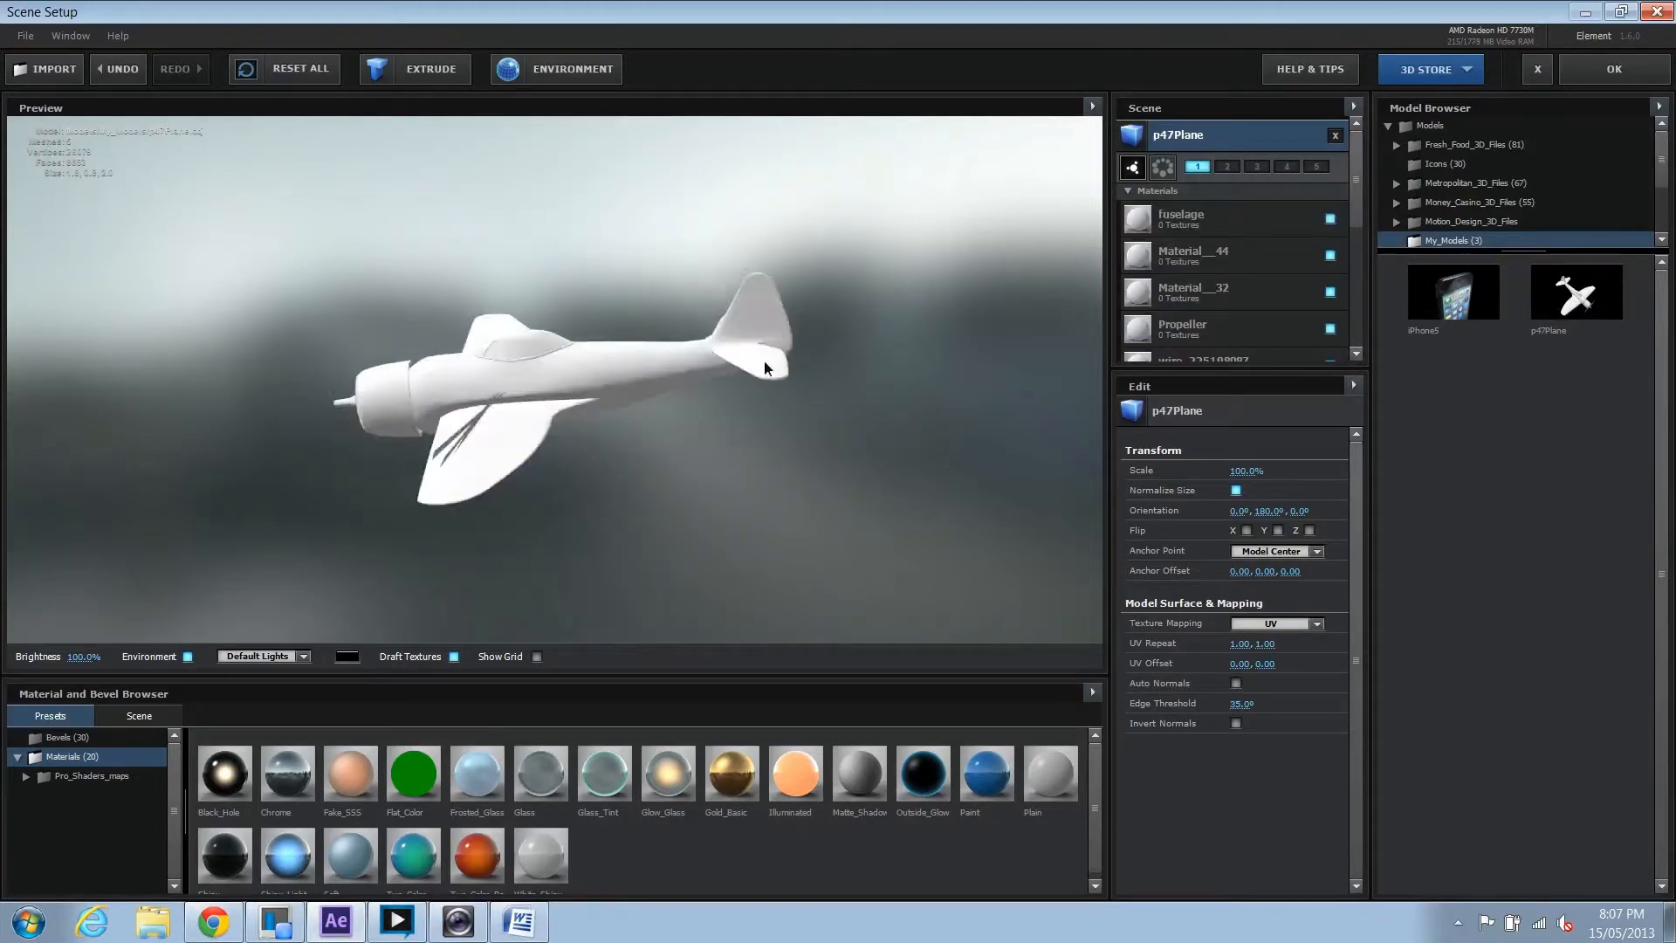
pyautogui.moveTo(765, 366); pyautogui.dragTo(826, 376)
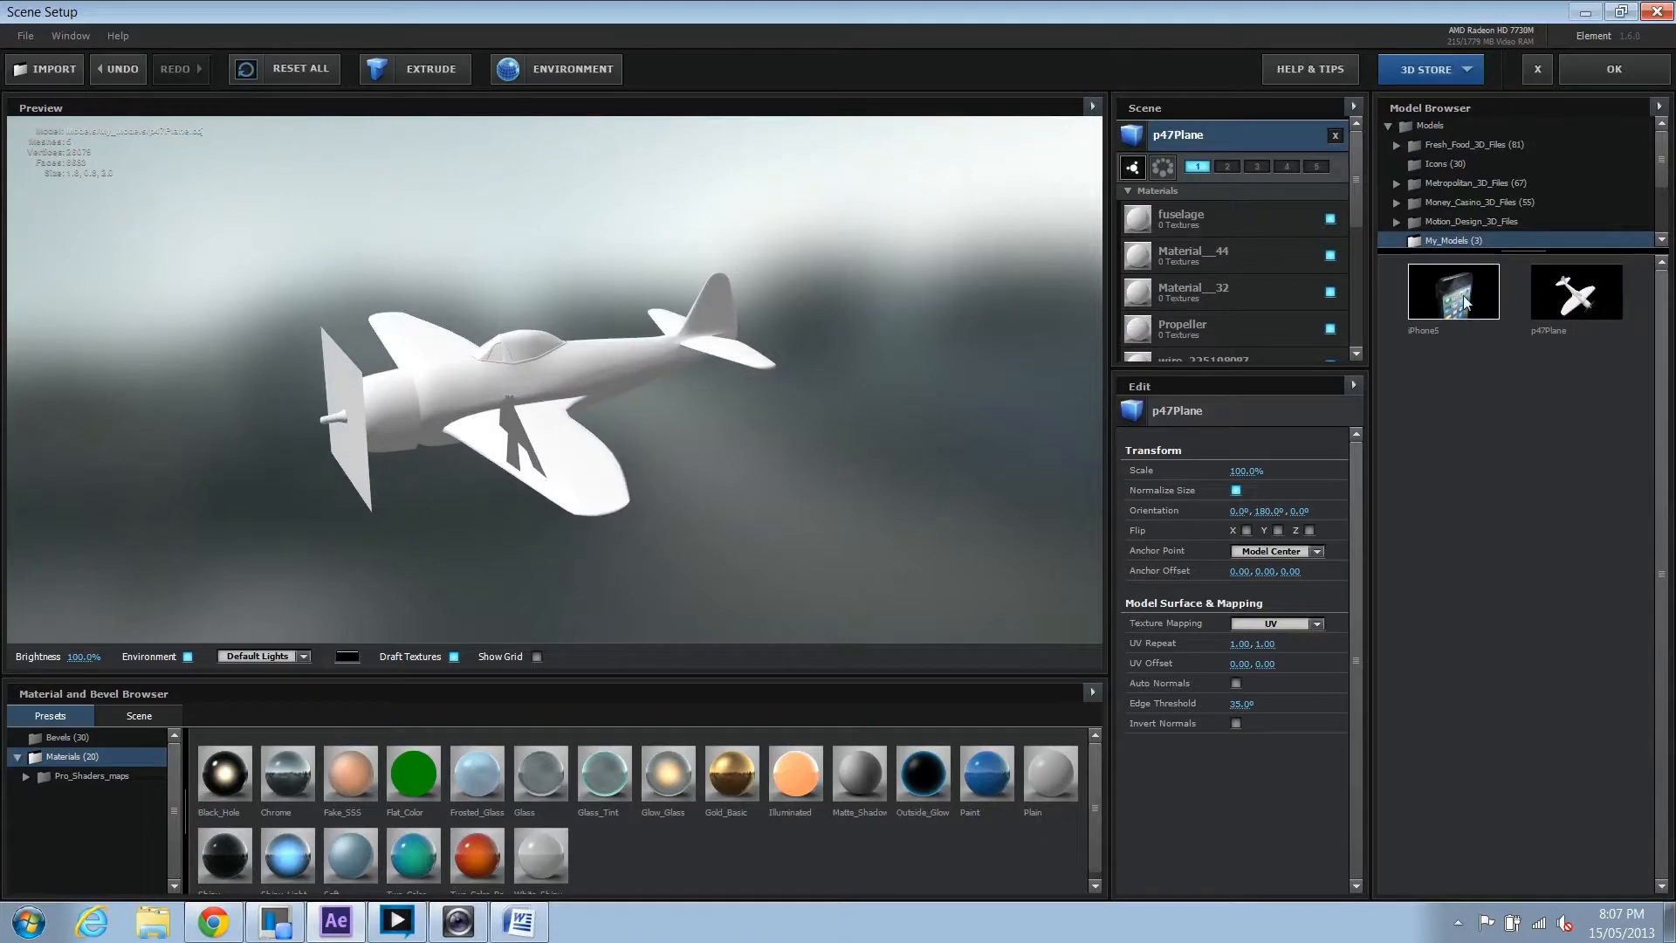
pyautogui.click(1336, 135)
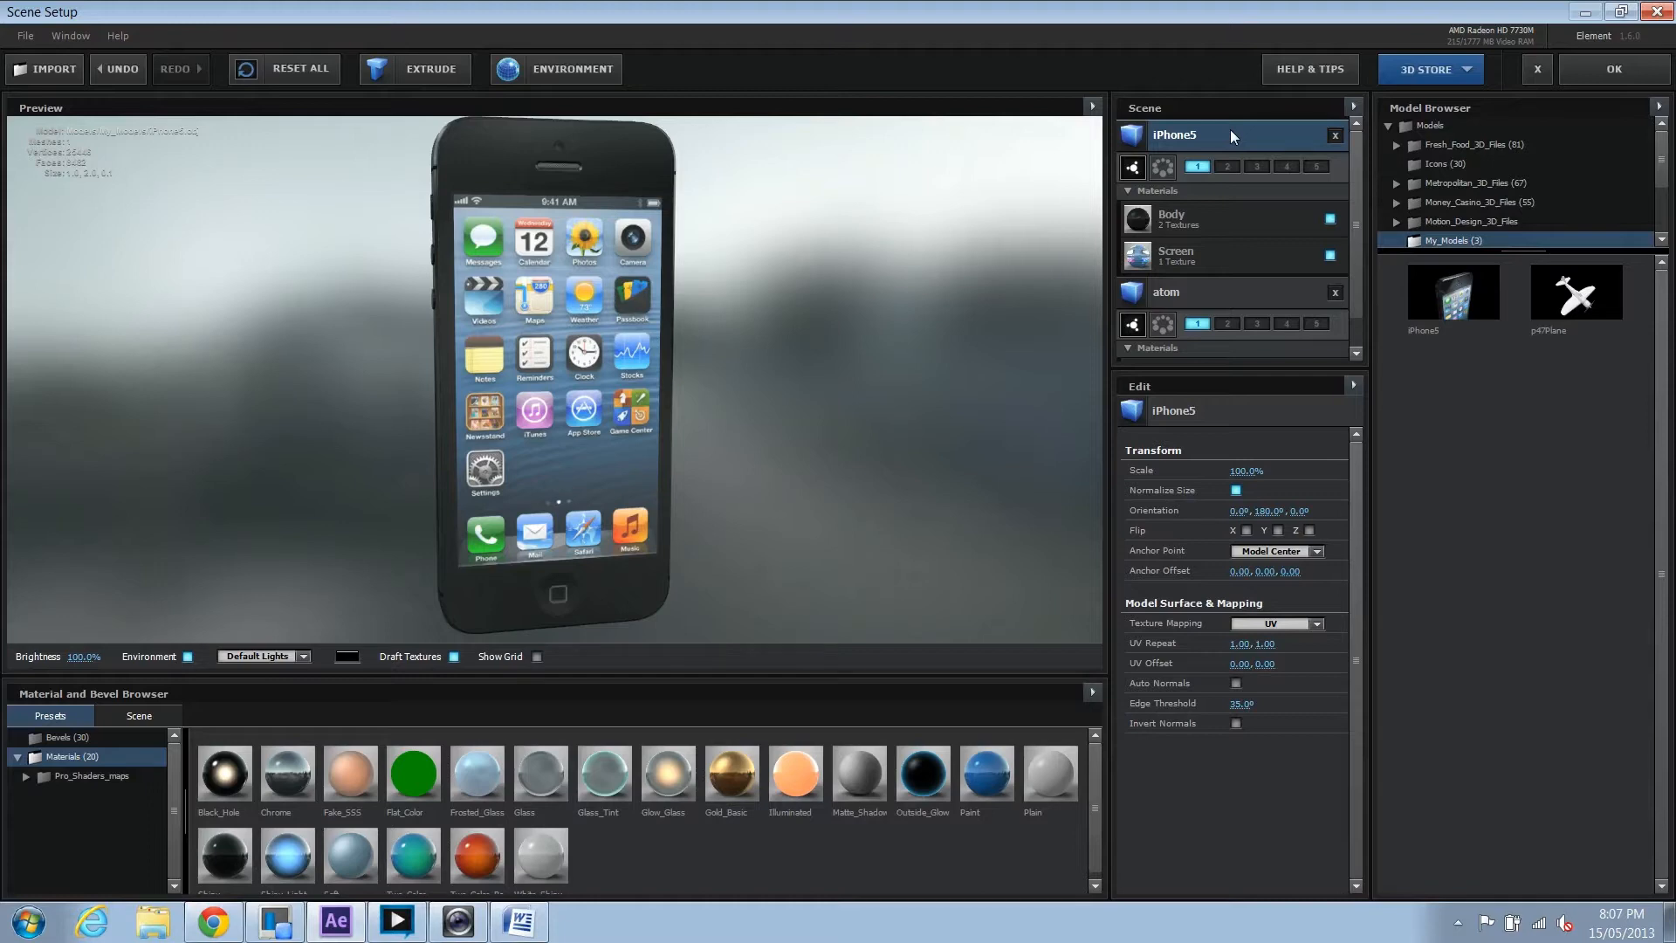
pyautogui.moveTo(967, 325); pyautogui.dragTo(881, 353)
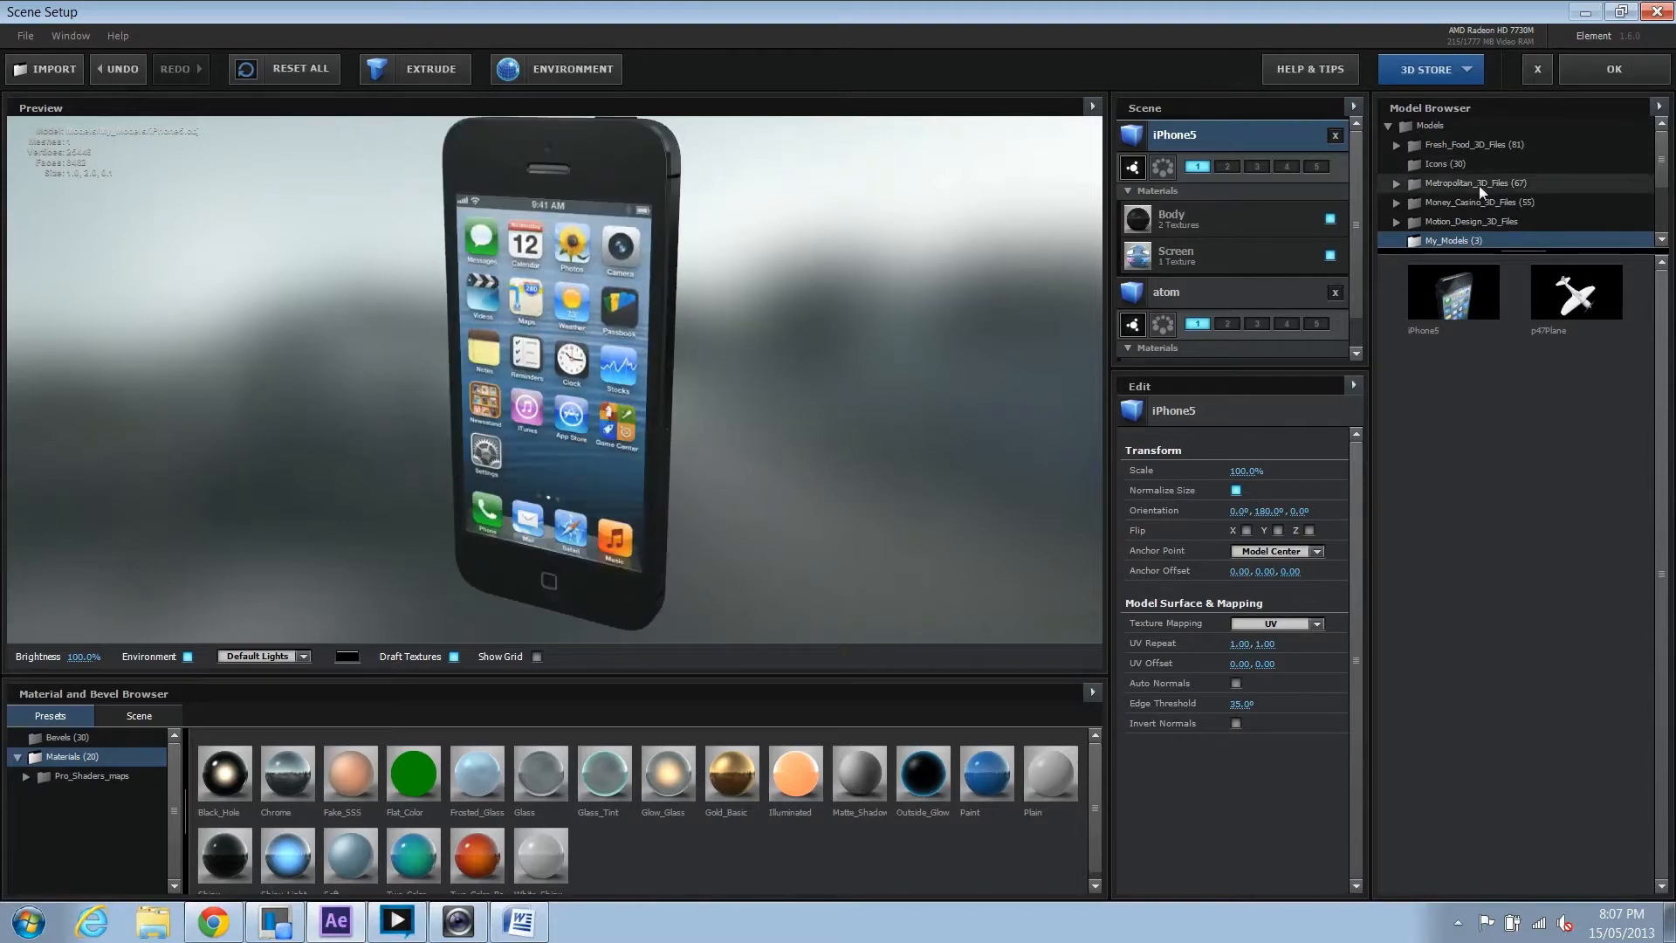
# Add the flash_light and paint_can models from the Starter_Pack set to the scene.
pyautogui.scroll(-2, 1541, 207)
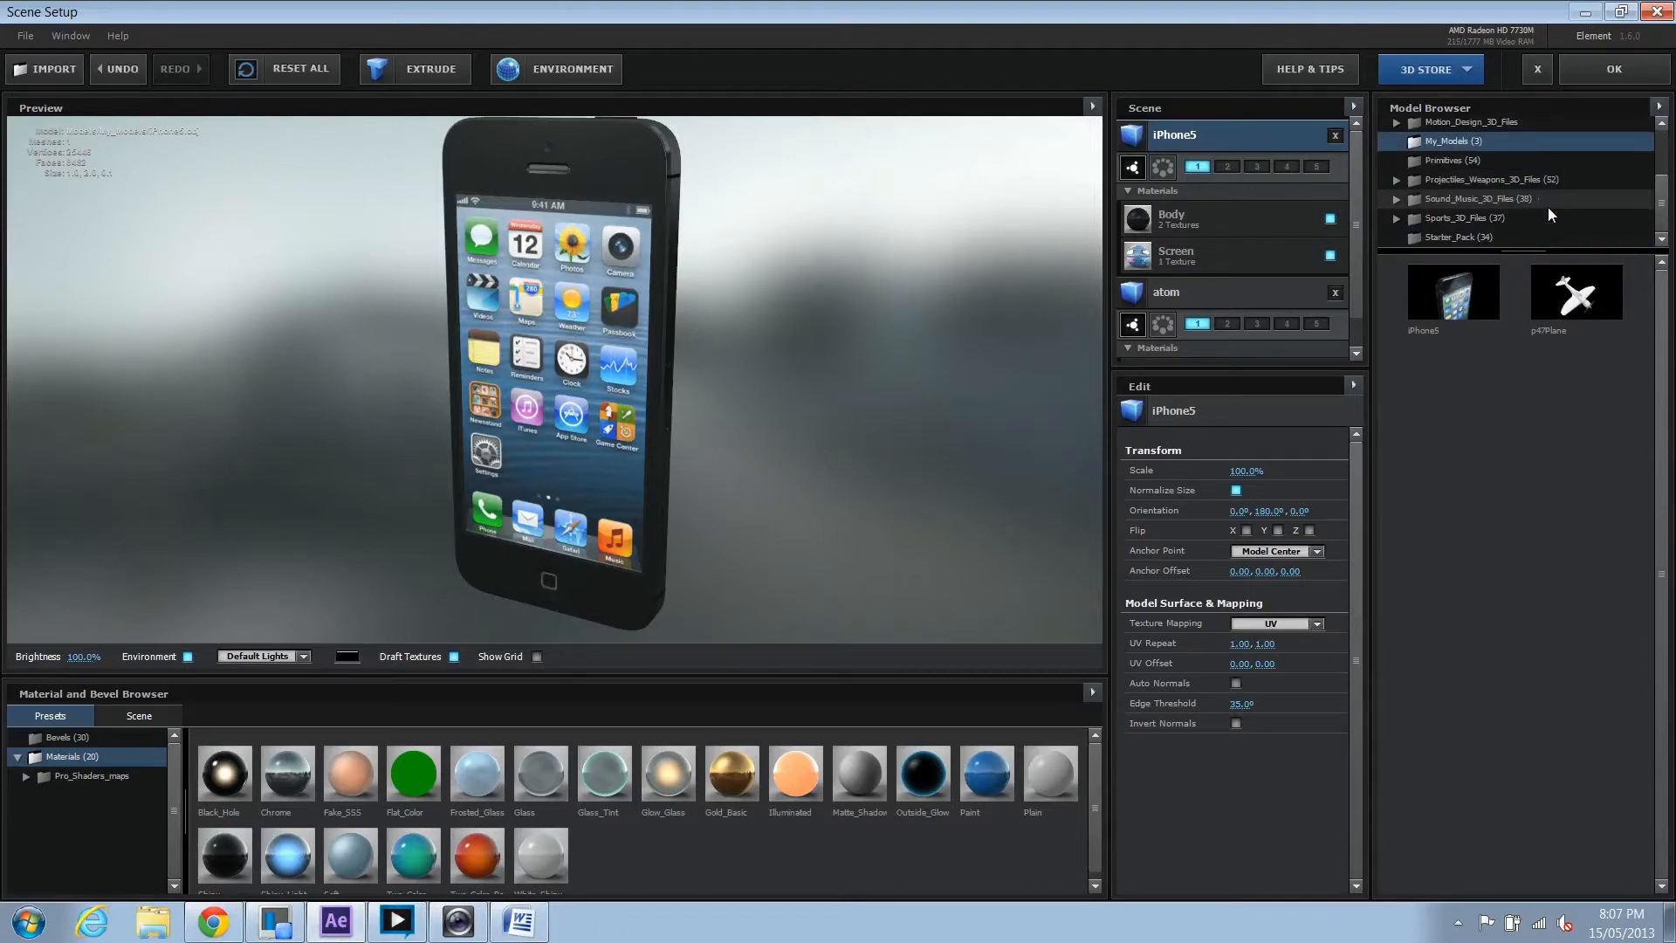
pyautogui.click(1549, 237)
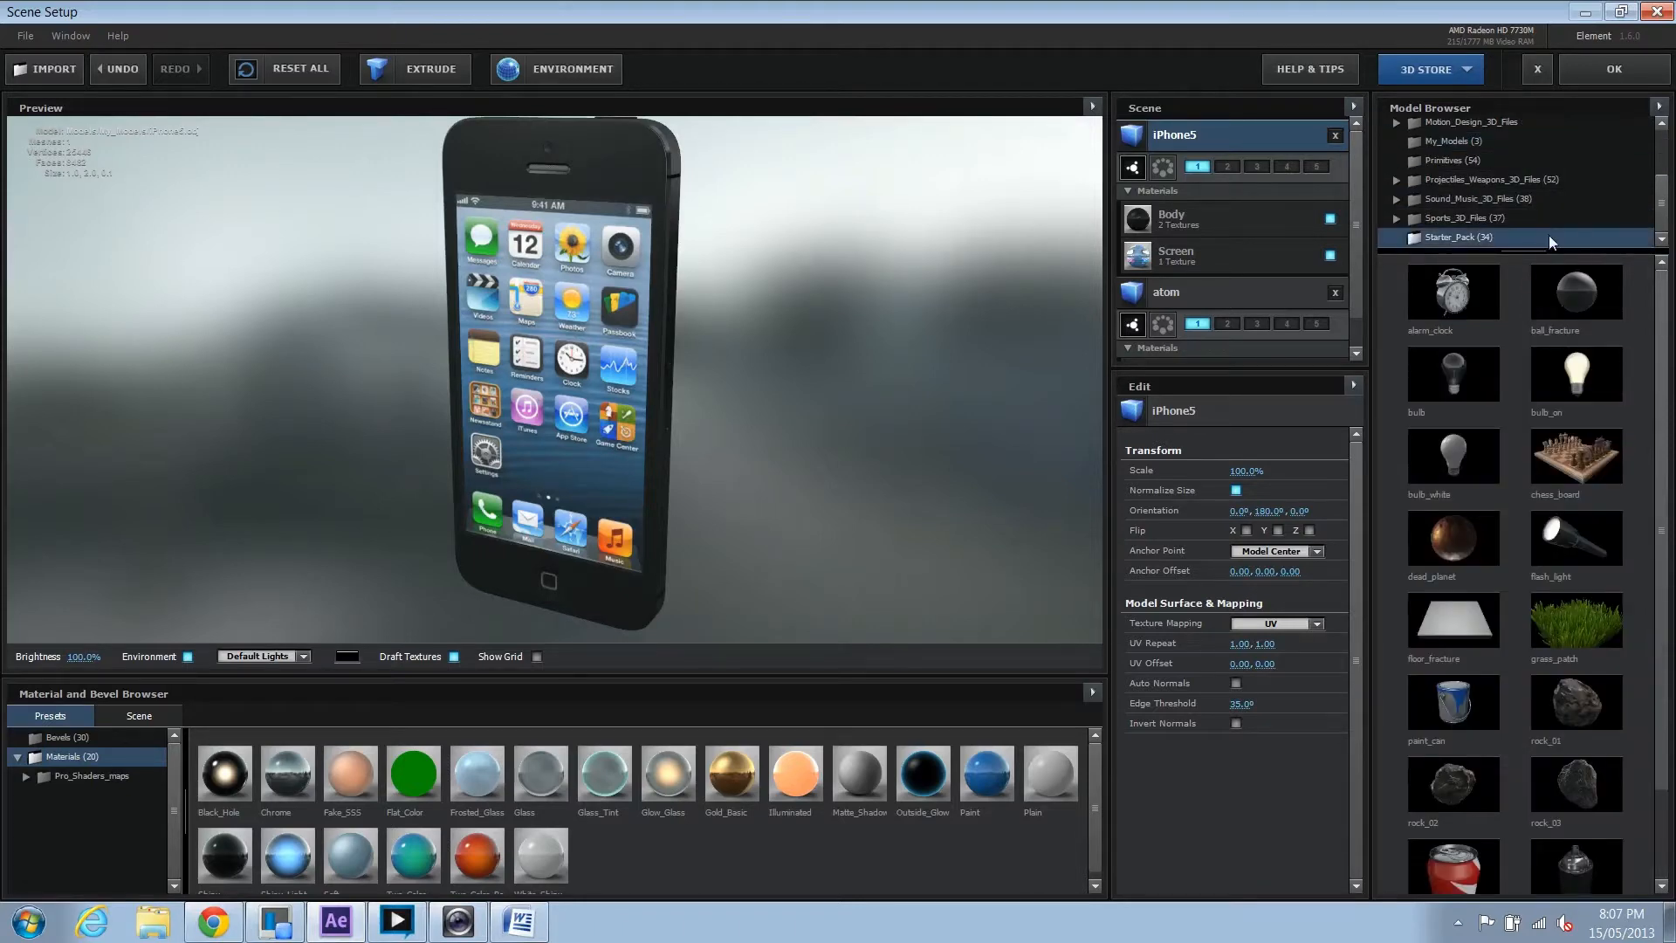
pyautogui.click(1606, 550)
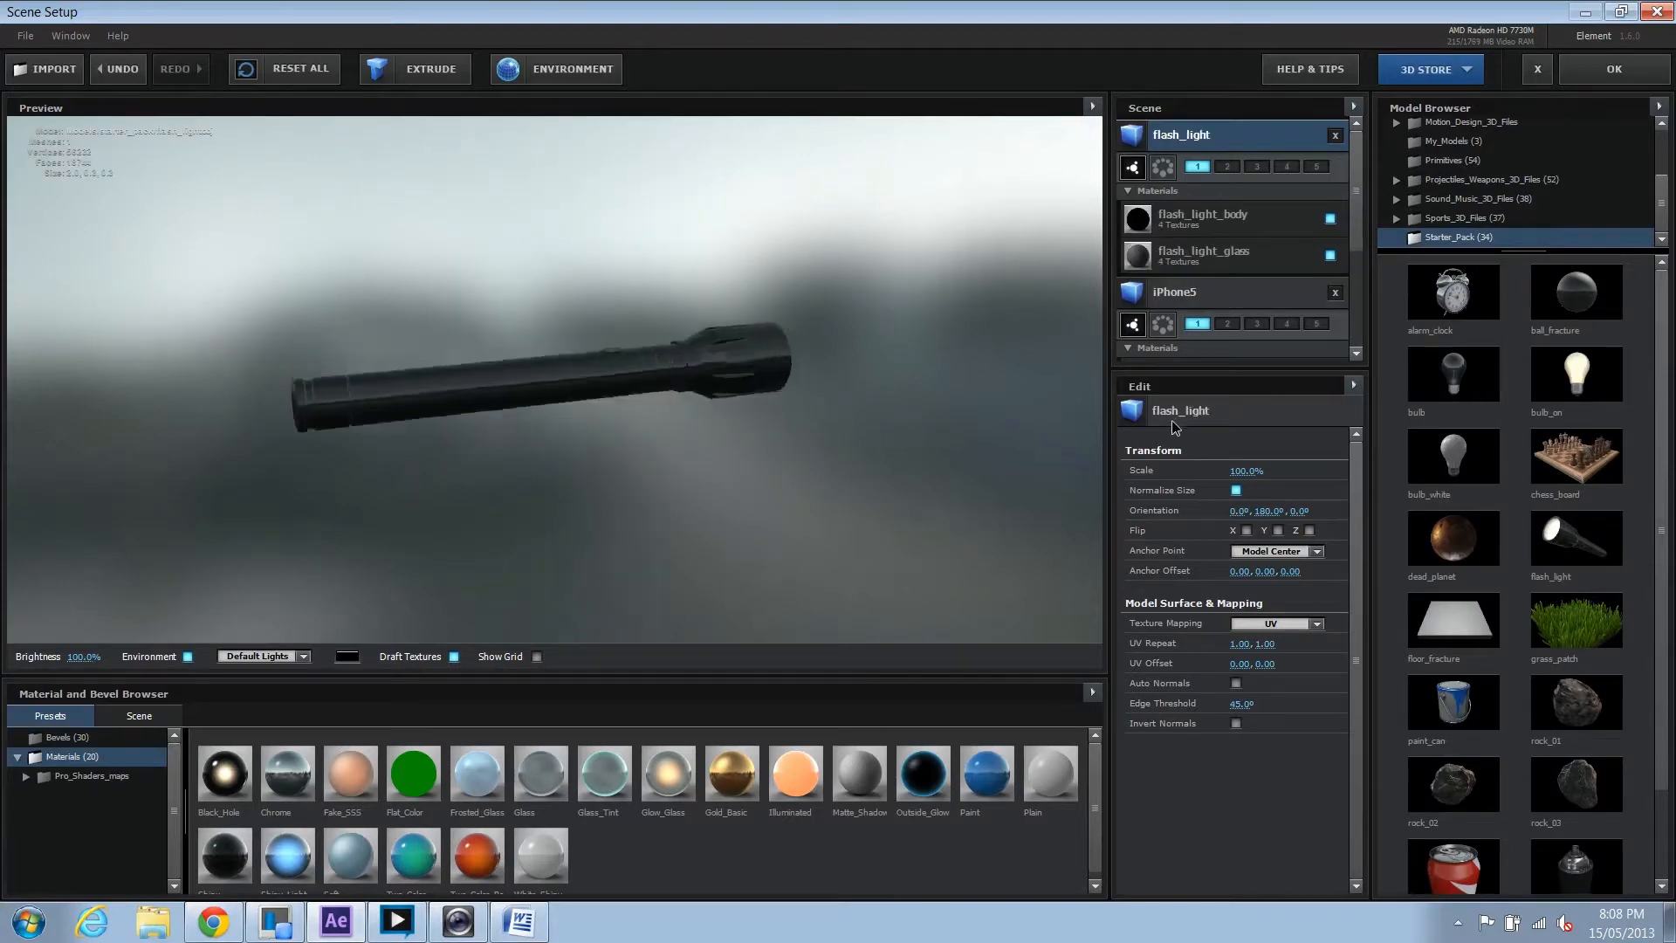
pyautogui.moveTo(1091, 424); pyautogui.dragTo(1006, 427)
pyautogui.click(1454, 698)
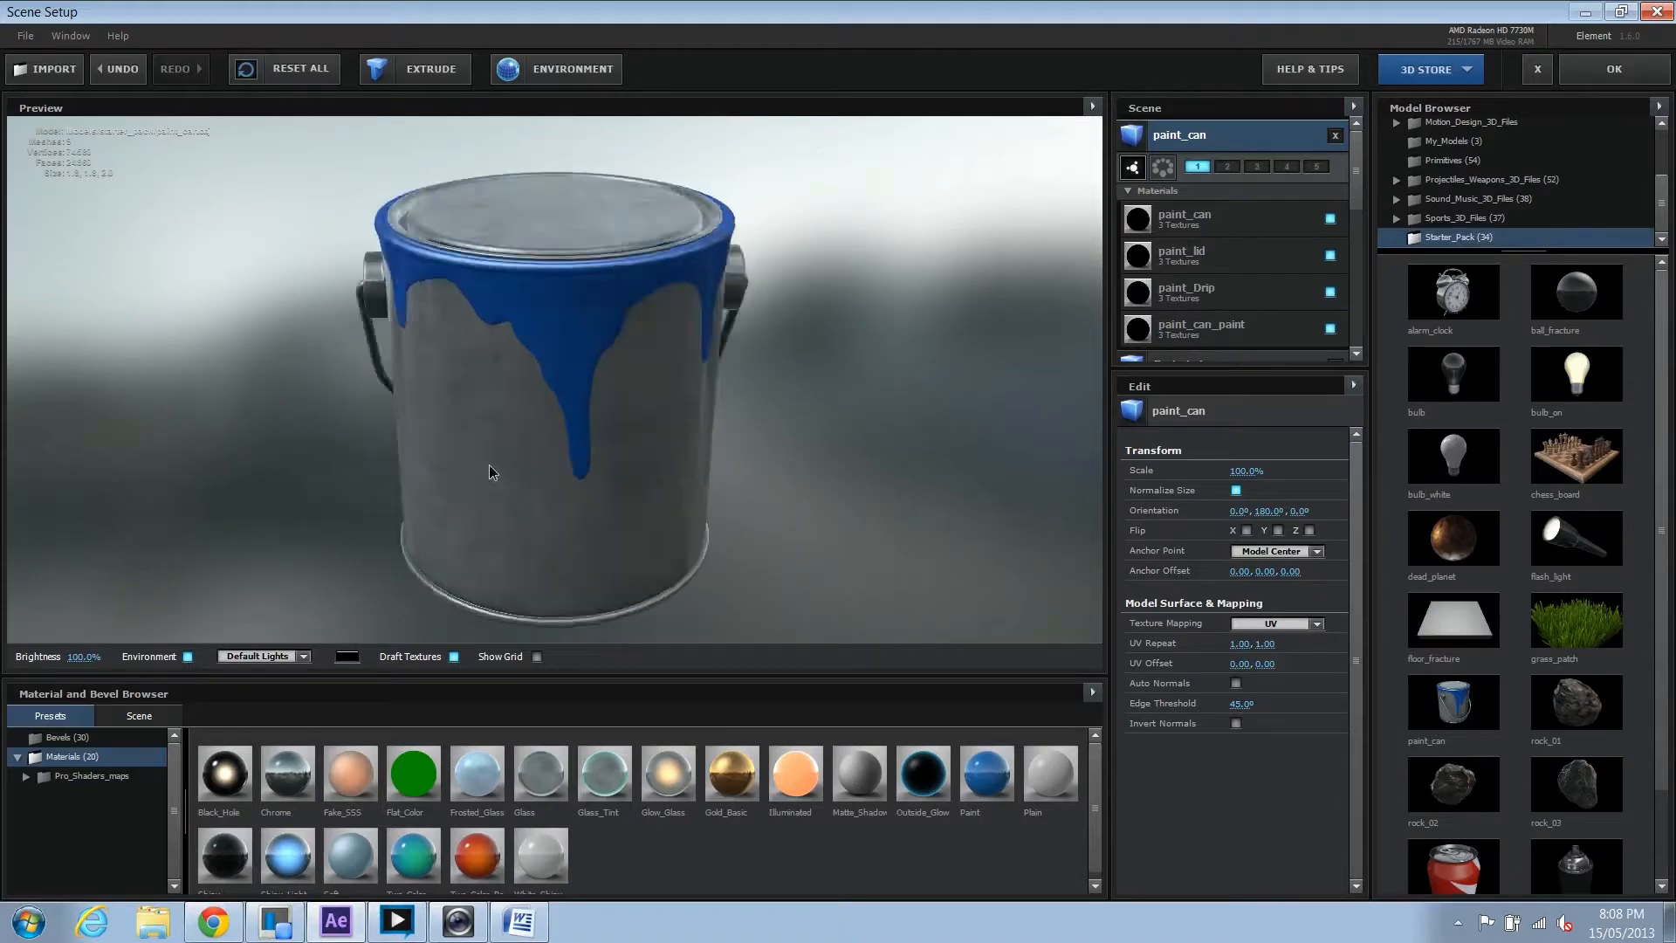
# Add the spray_can model from the Starter_Pack set to the scene and inspect it from several sides.
pyautogui.click(1551, 871)
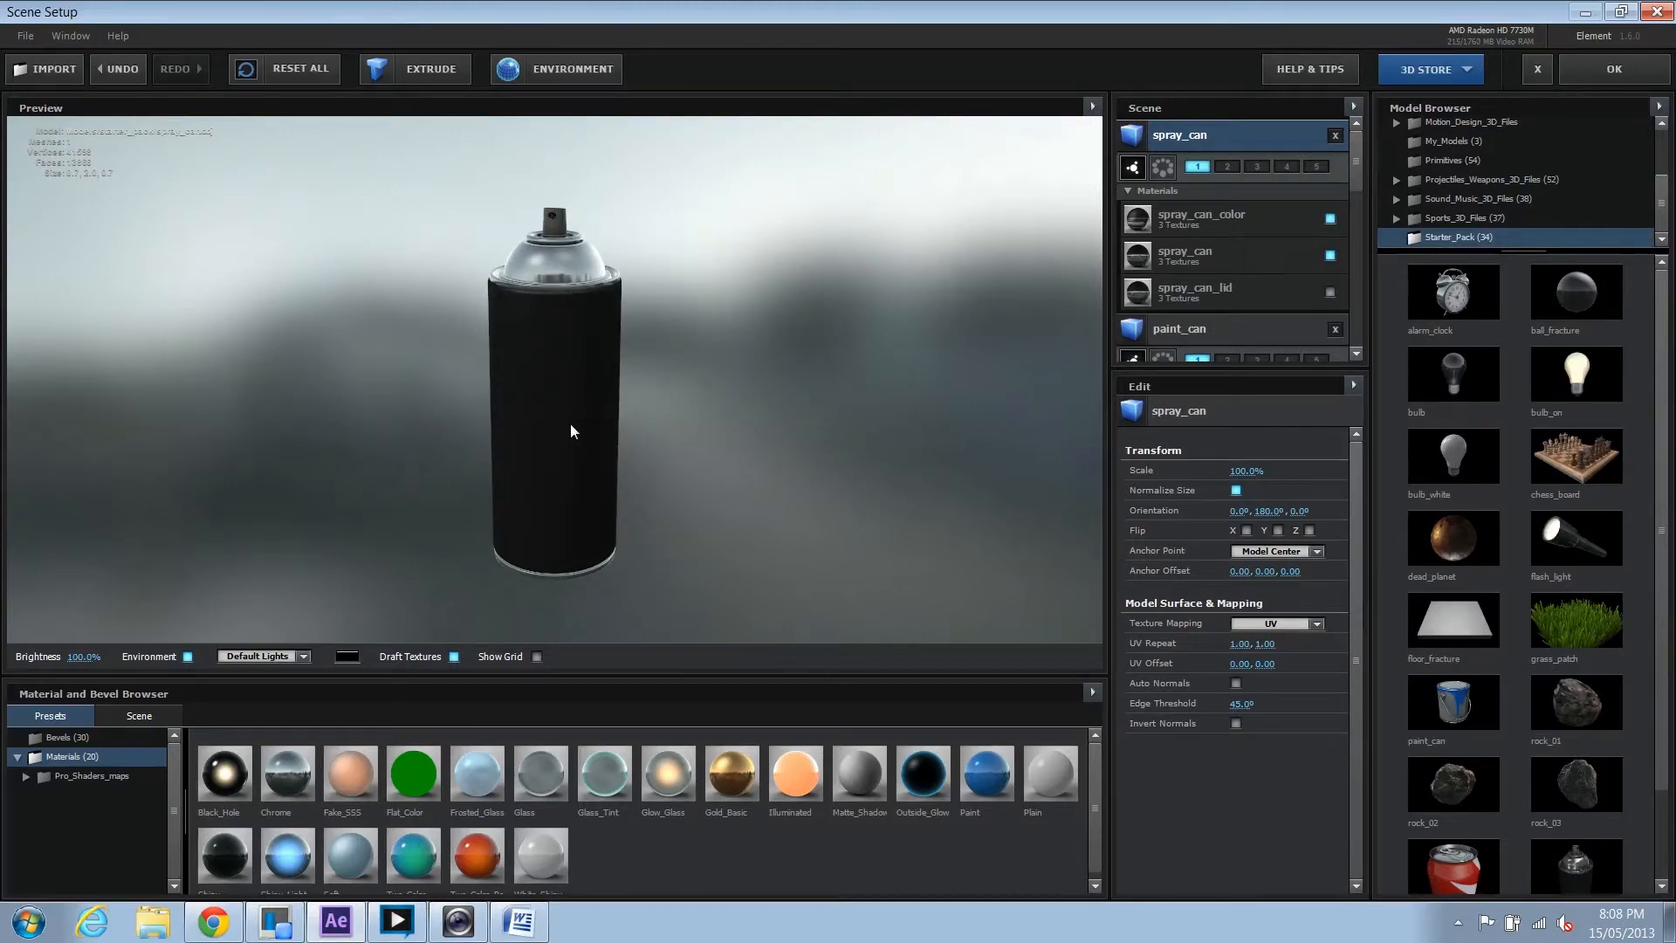
pyautogui.moveTo(569, 428)
pyautogui.mouseDown()
pyautogui.moveTo(405, 412)
pyautogui.moveTo(331, 330)
pyautogui.mouseUp()
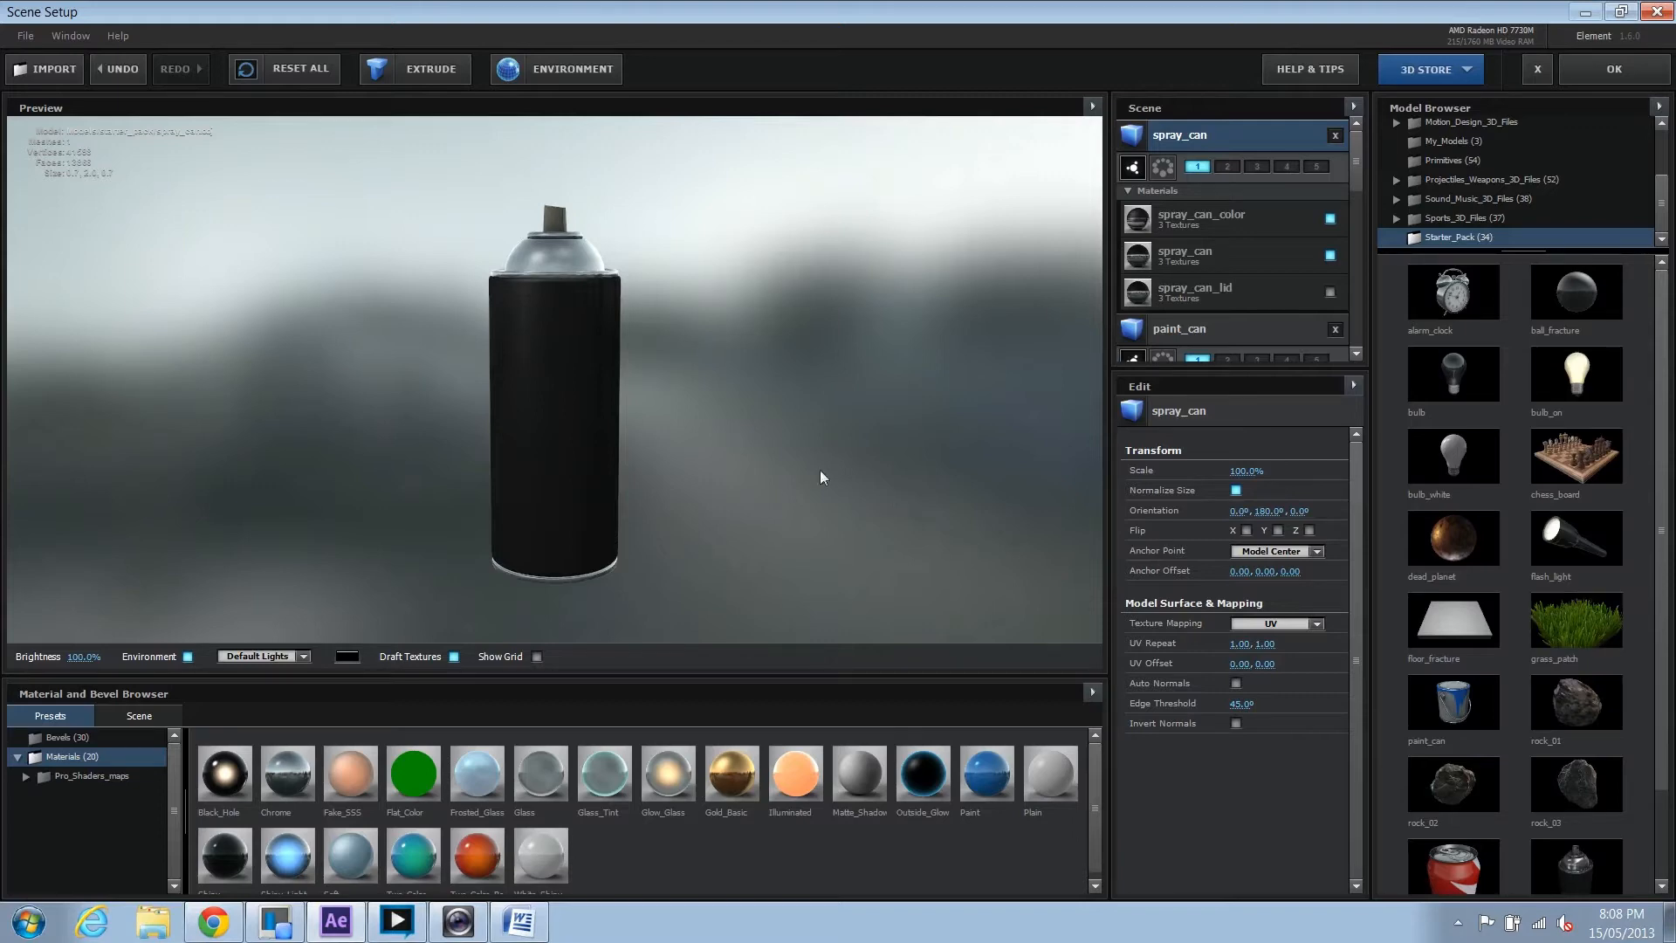
pyautogui.moveTo(687, 478)
pyautogui.mouseDown()
pyautogui.moveTo(487, 473)
pyautogui.moveTo(464, 414)
pyautogui.moveTo(596, 433)
pyautogui.moveTo(790, 515)
pyautogui.moveTo(954, 495)
pyautogui.mouseUp()
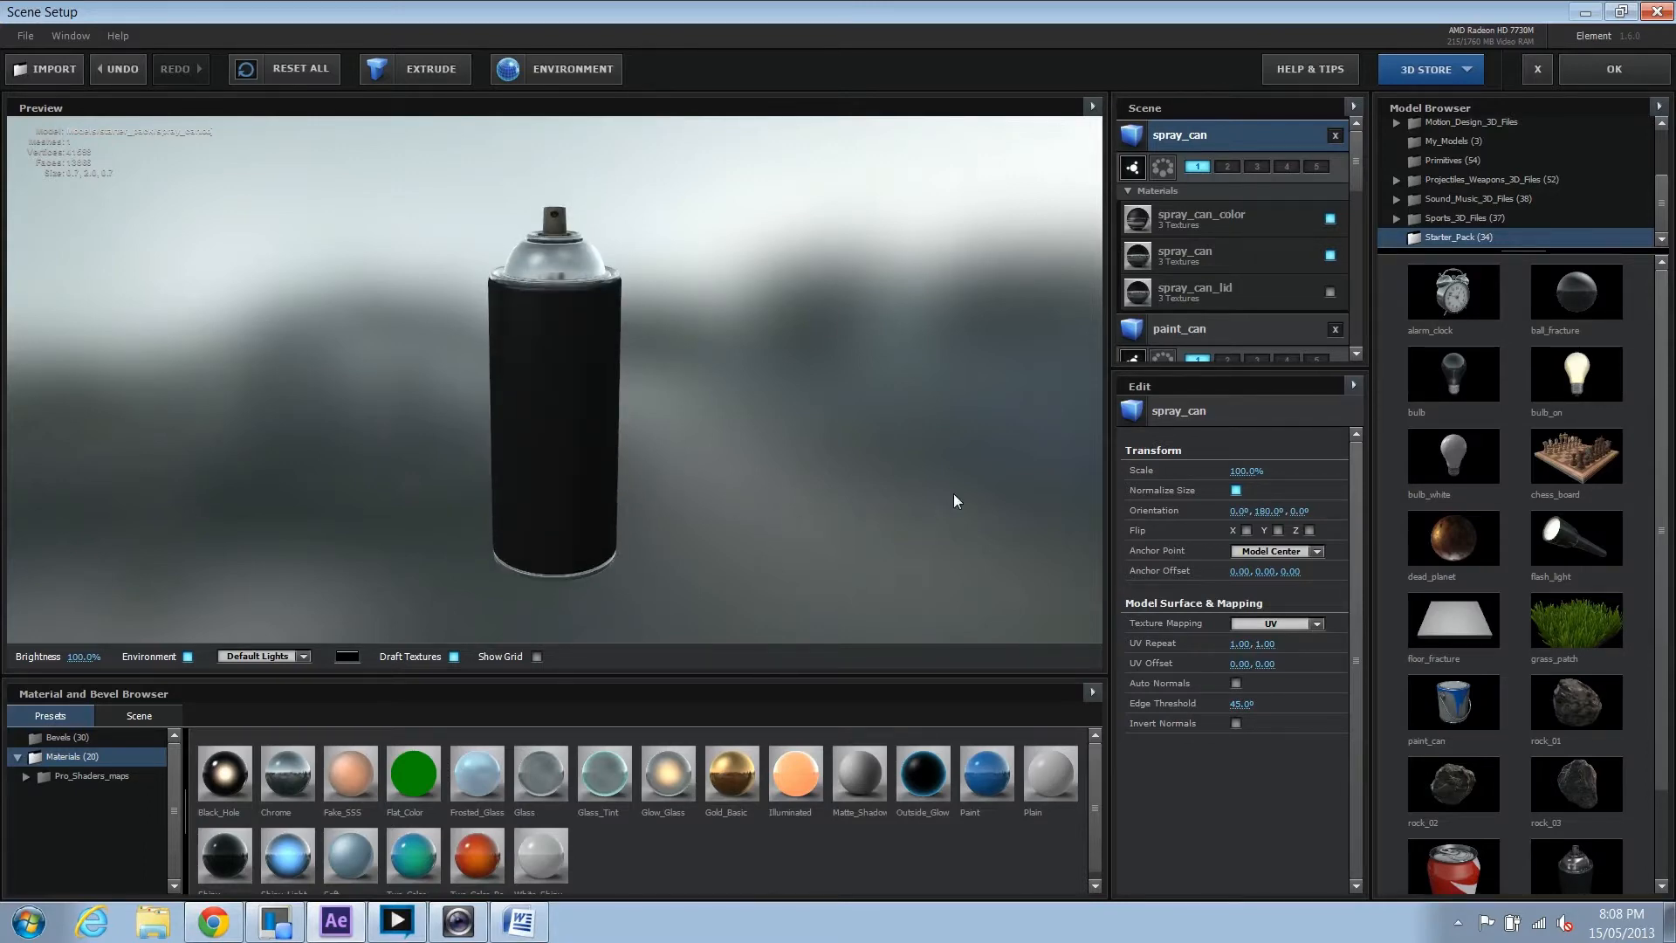
# Switch the scene environment to Studio_warm and view the spray can with its reflections.
pyautogui.click(572, 71)
pyautogui.click(835, 384)
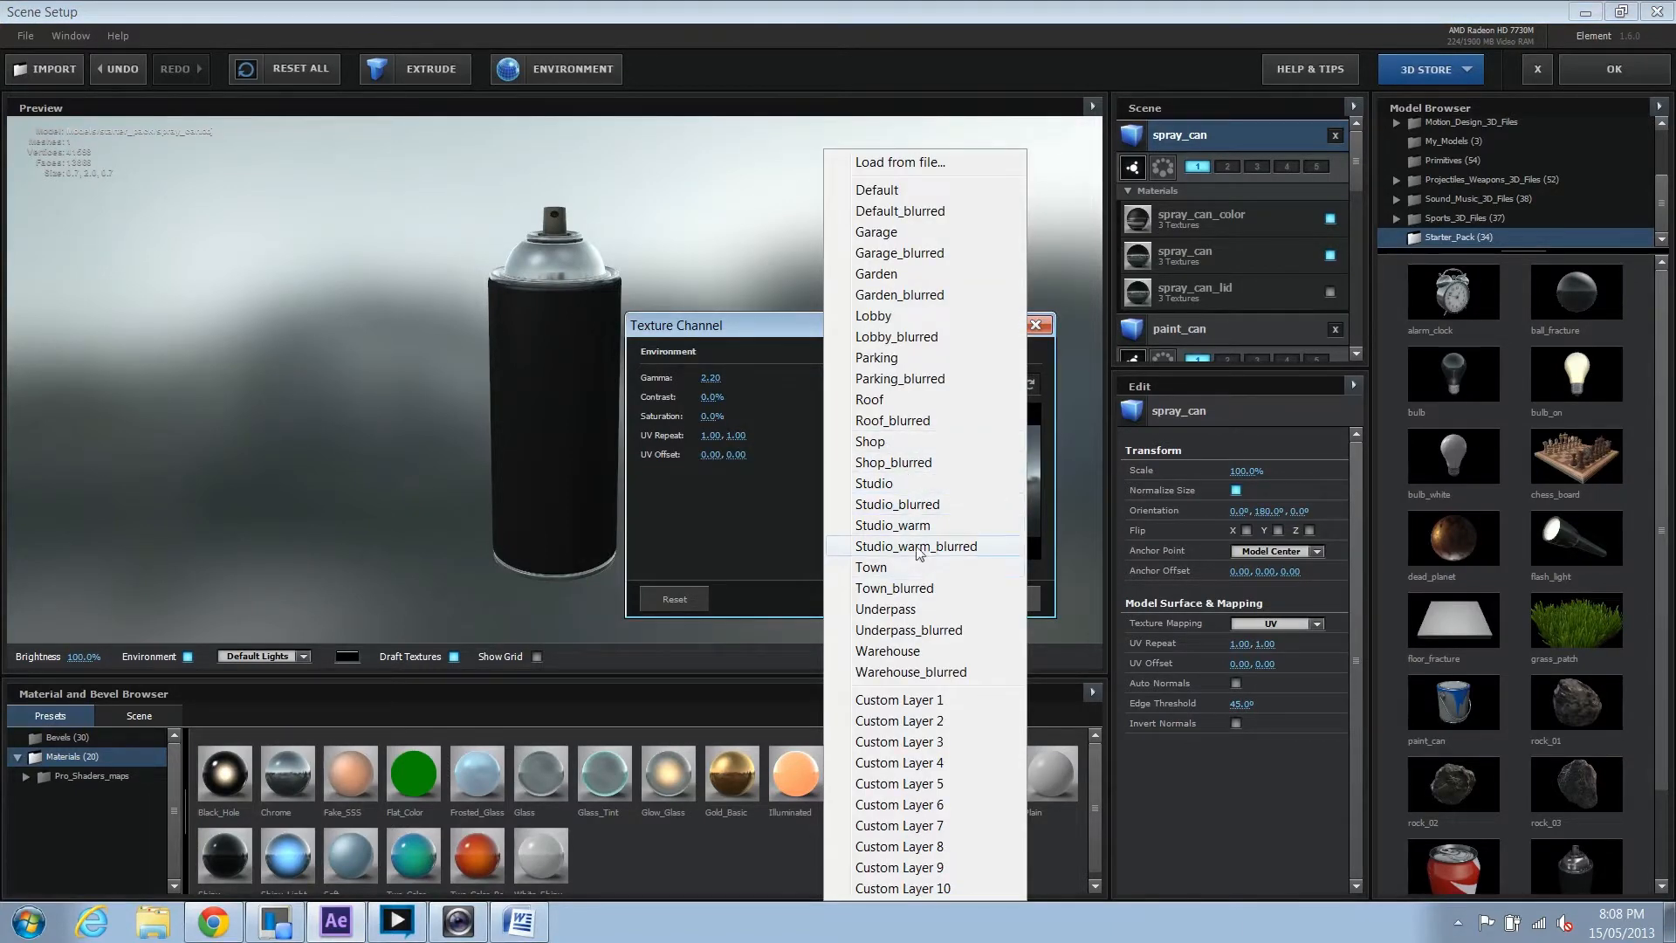
pyautogui.click(931, 524)
pyautogui.click(1015, 596)
pyautogui.moveTo(650, 462)
pyautogui.mouseDown()
pyautogui.moveTo(586, 411)
pyautogui.moveTo(511, 460)
pyautogui.mouseUp()
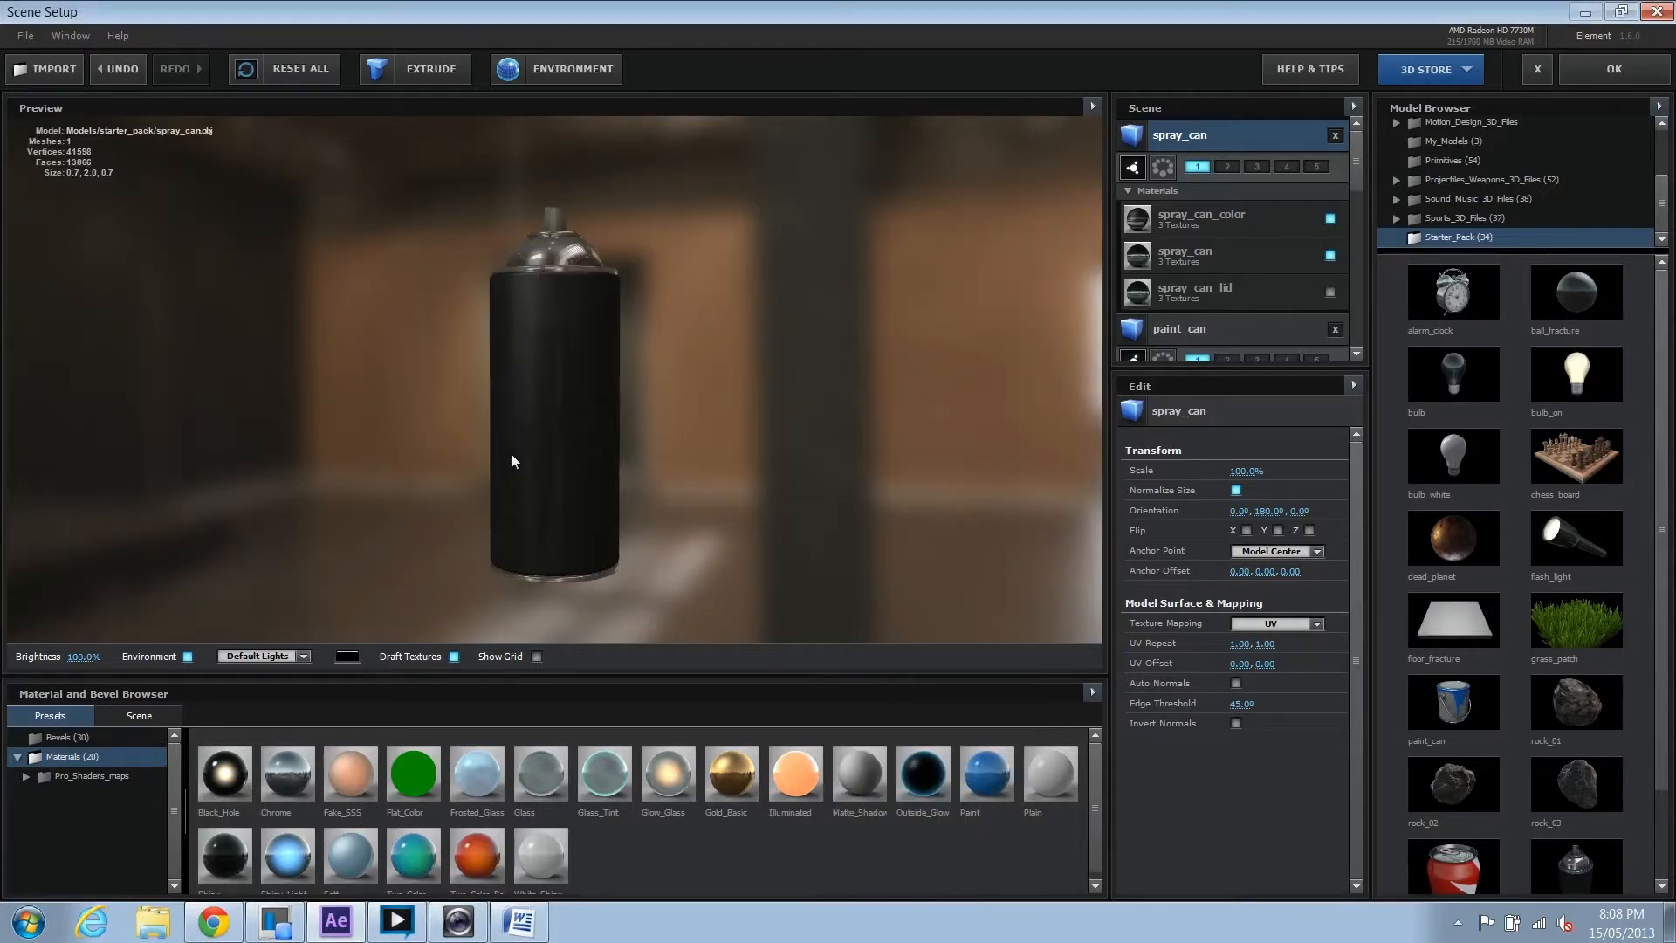
# Return the scene environment to Default and view the spray can from above.
pyautogui.click(568, 68)
pyautogui.click(835, 384)
pyautogui.click(873, 190)
pyautogui.click(970, 606)
pyautogui.moveTo(683, 425)
pyautogui.mouseDown()
pyautogui.moveTo(588, 311)
pyautogui.moveTo(480, 370)
pyautogui.moveTo(512, 463)
pyautogui.mouseUp()
# Try the Studio_blurred environment, settle on Shop, and view the spray can in it.
pyautogui.click(567, 68)
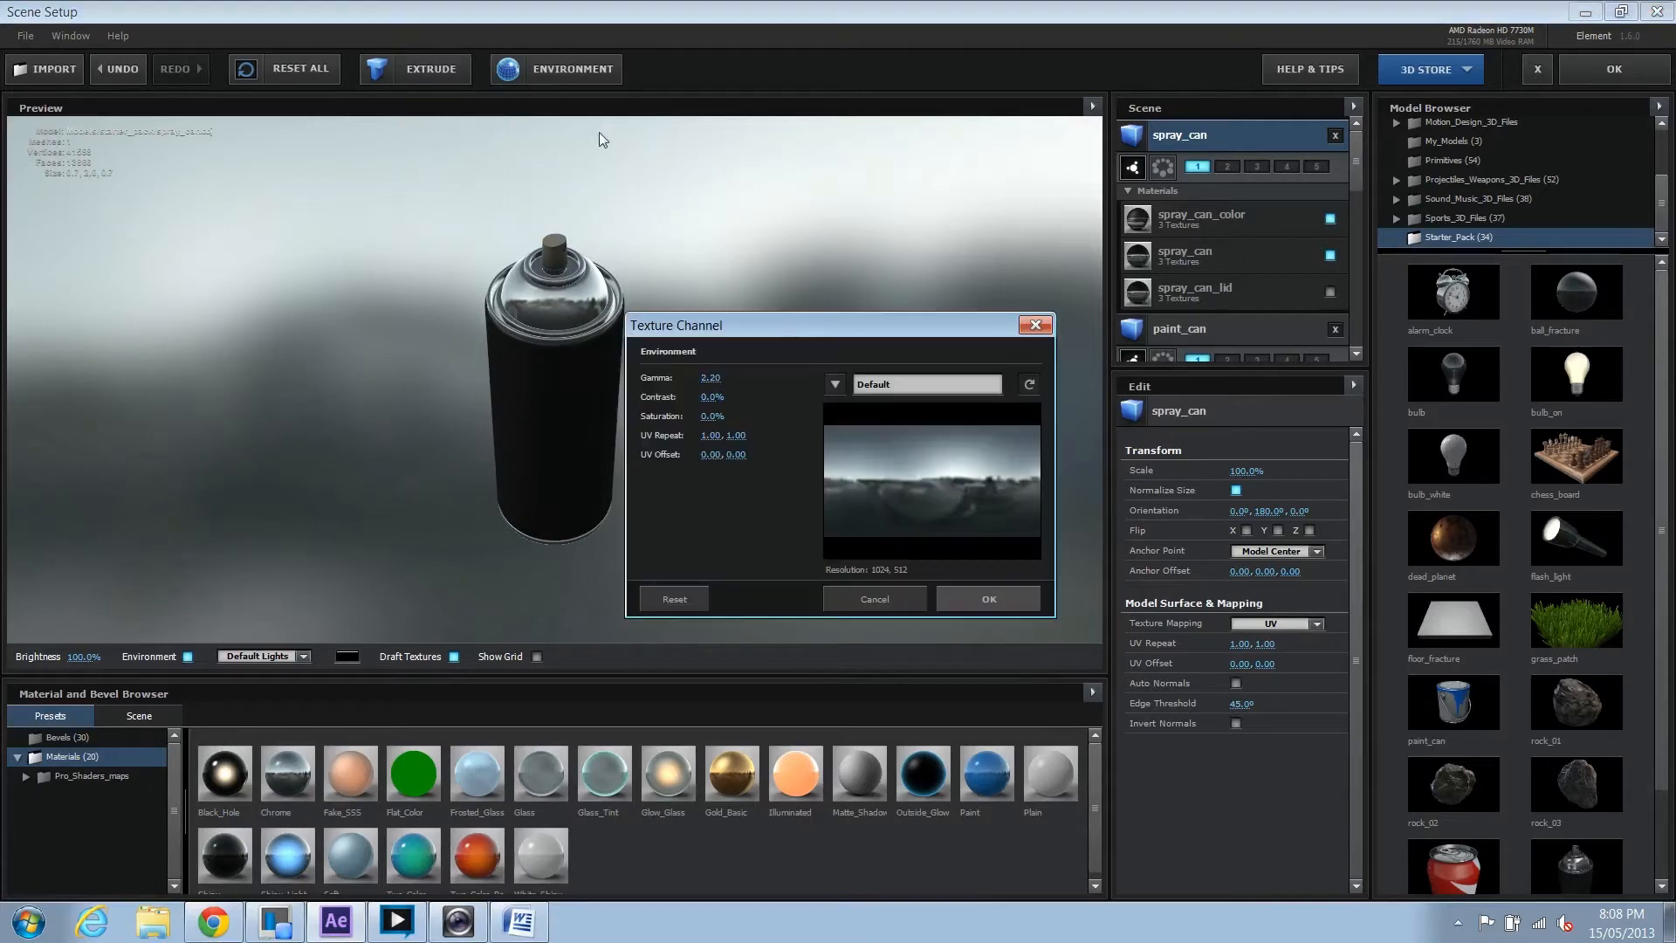
pyautogui.click(836, 384)
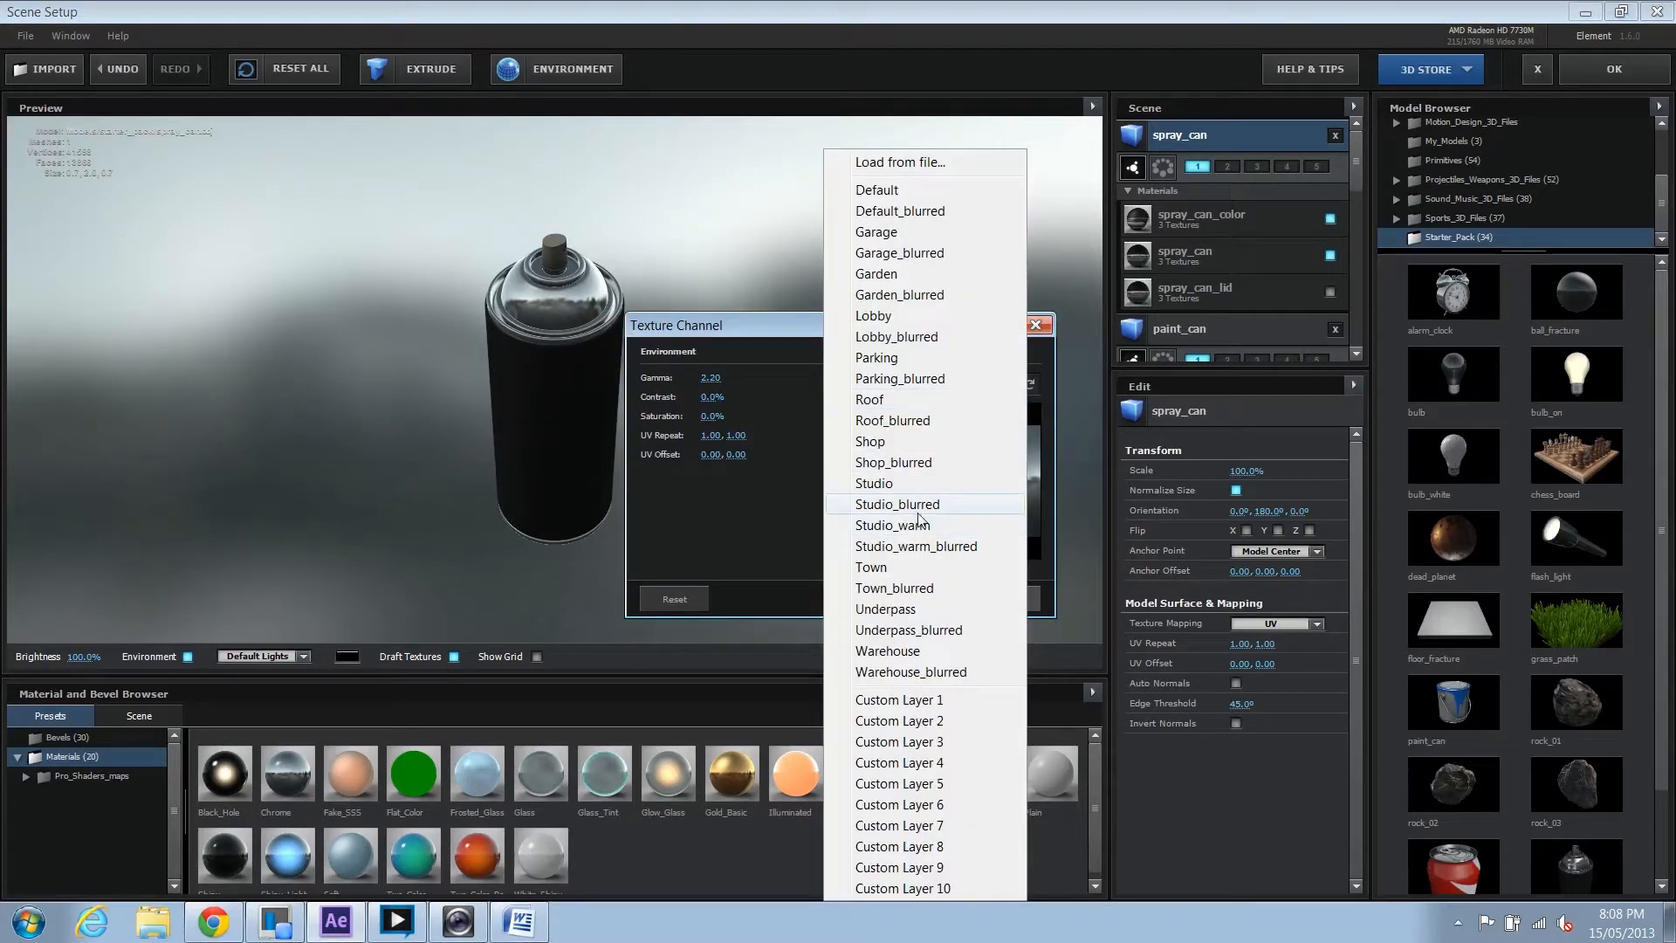
pyautogui.click(913, 504)
pyautogui.click(836, 384)
pyautogui.click(908, 438)
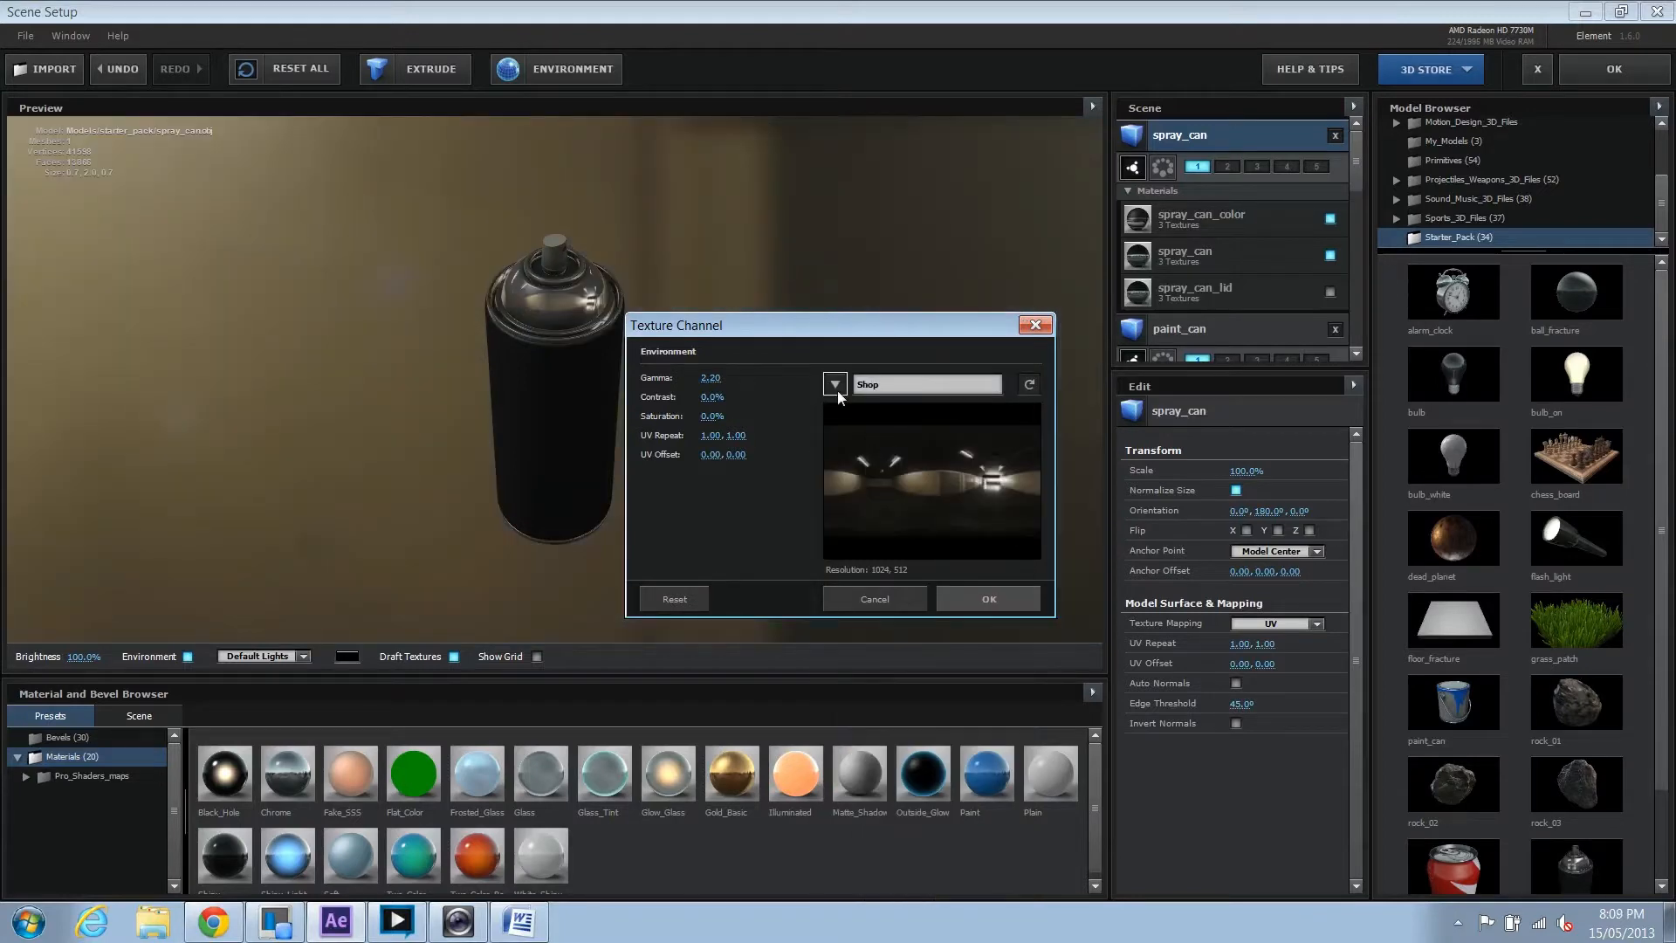
pyautogui.click(968, 599)
pyautogui.moveTo(704, 475); pyautogui.dragTo(566, 329)
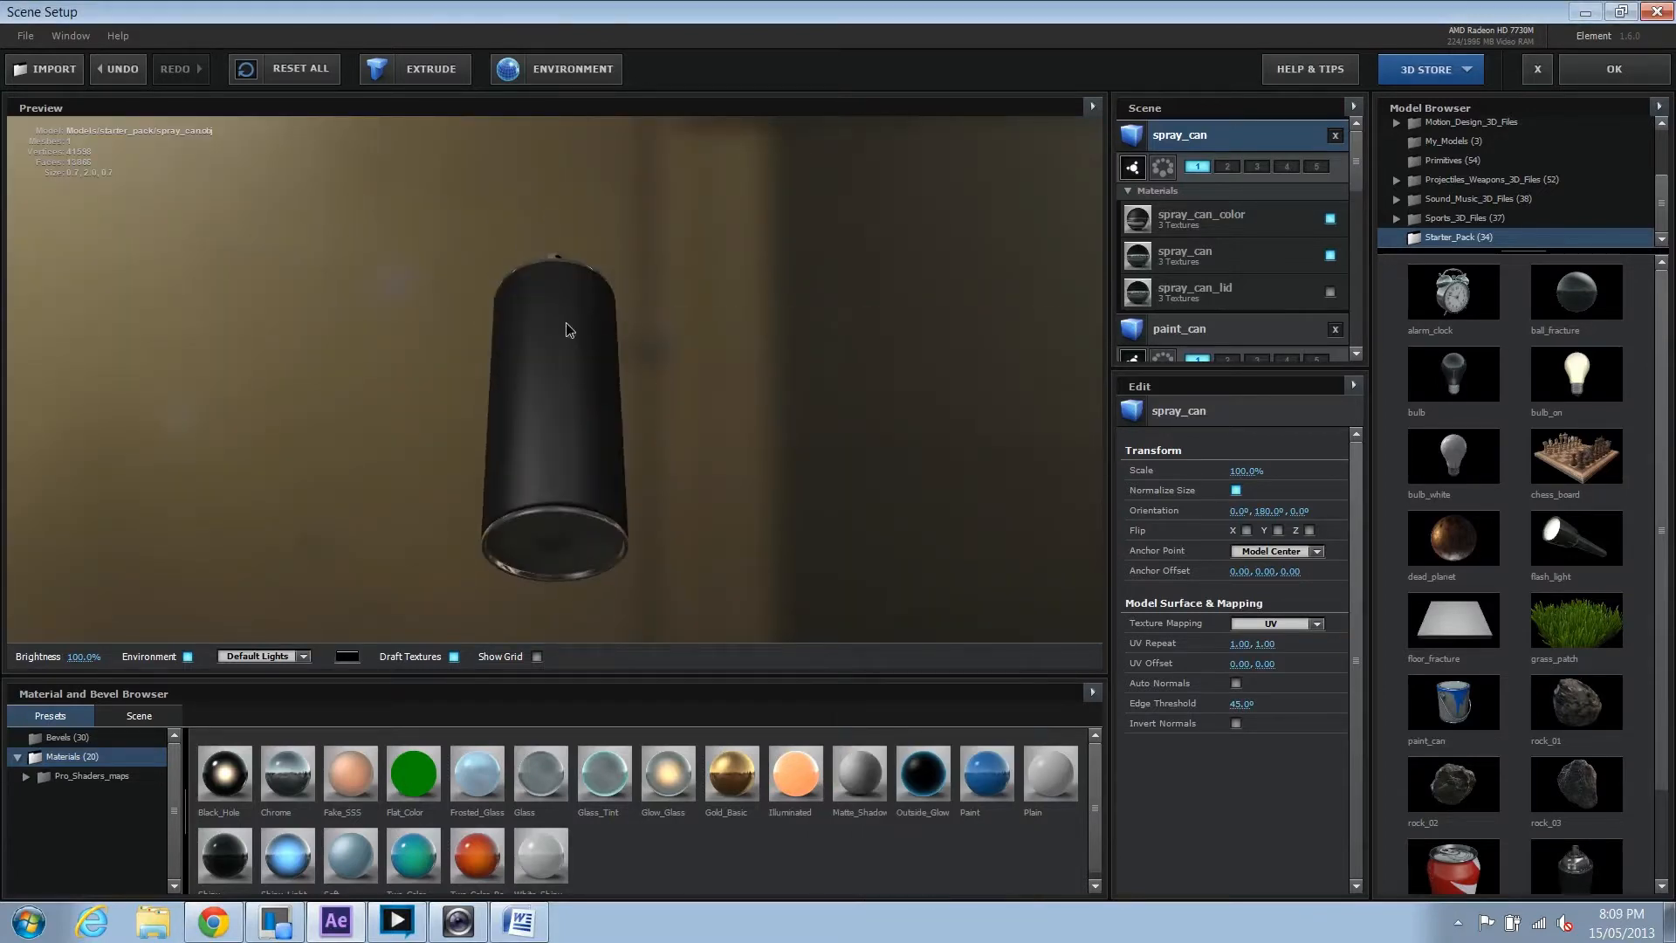
# Try the floor_fracture model briefly and remove the added library models from the scene.
pyautogui.click(1453, 621)
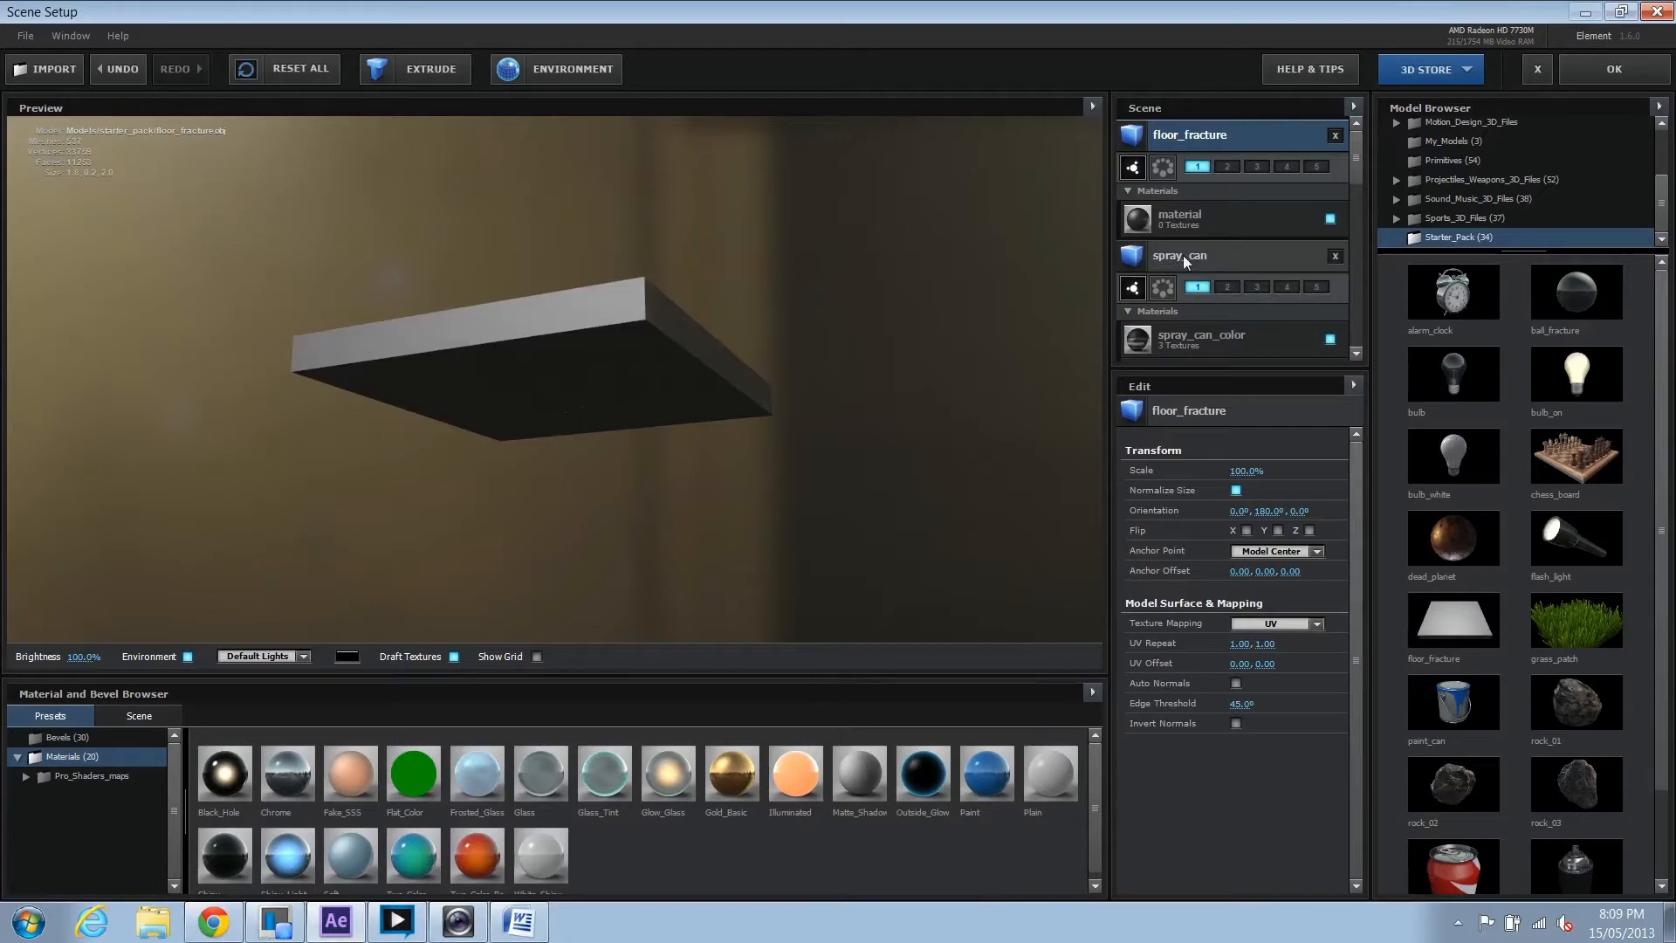
pyautogui.click(1333, 136)
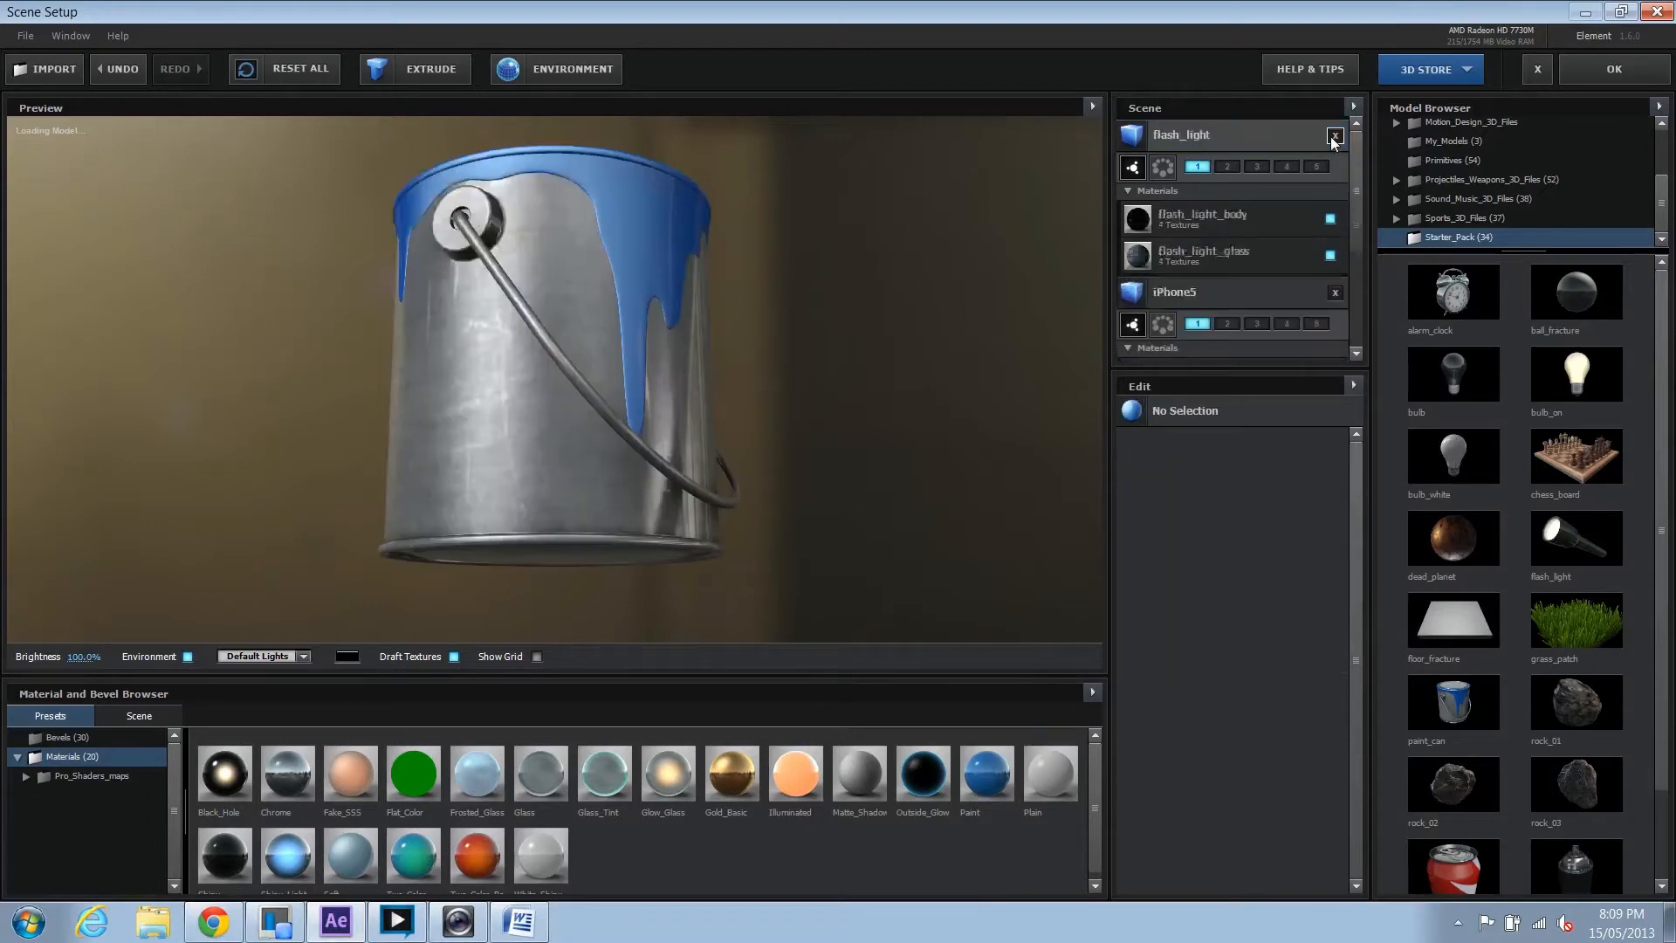
pyautogui.click(1334, 136)
pyautogui.click(1333, 137)
# Extrude the Epic_Blaze_ text and apply the bevel preset made of the Shiny and Gold_Basic materials.
pyautogui.click(425, 68)
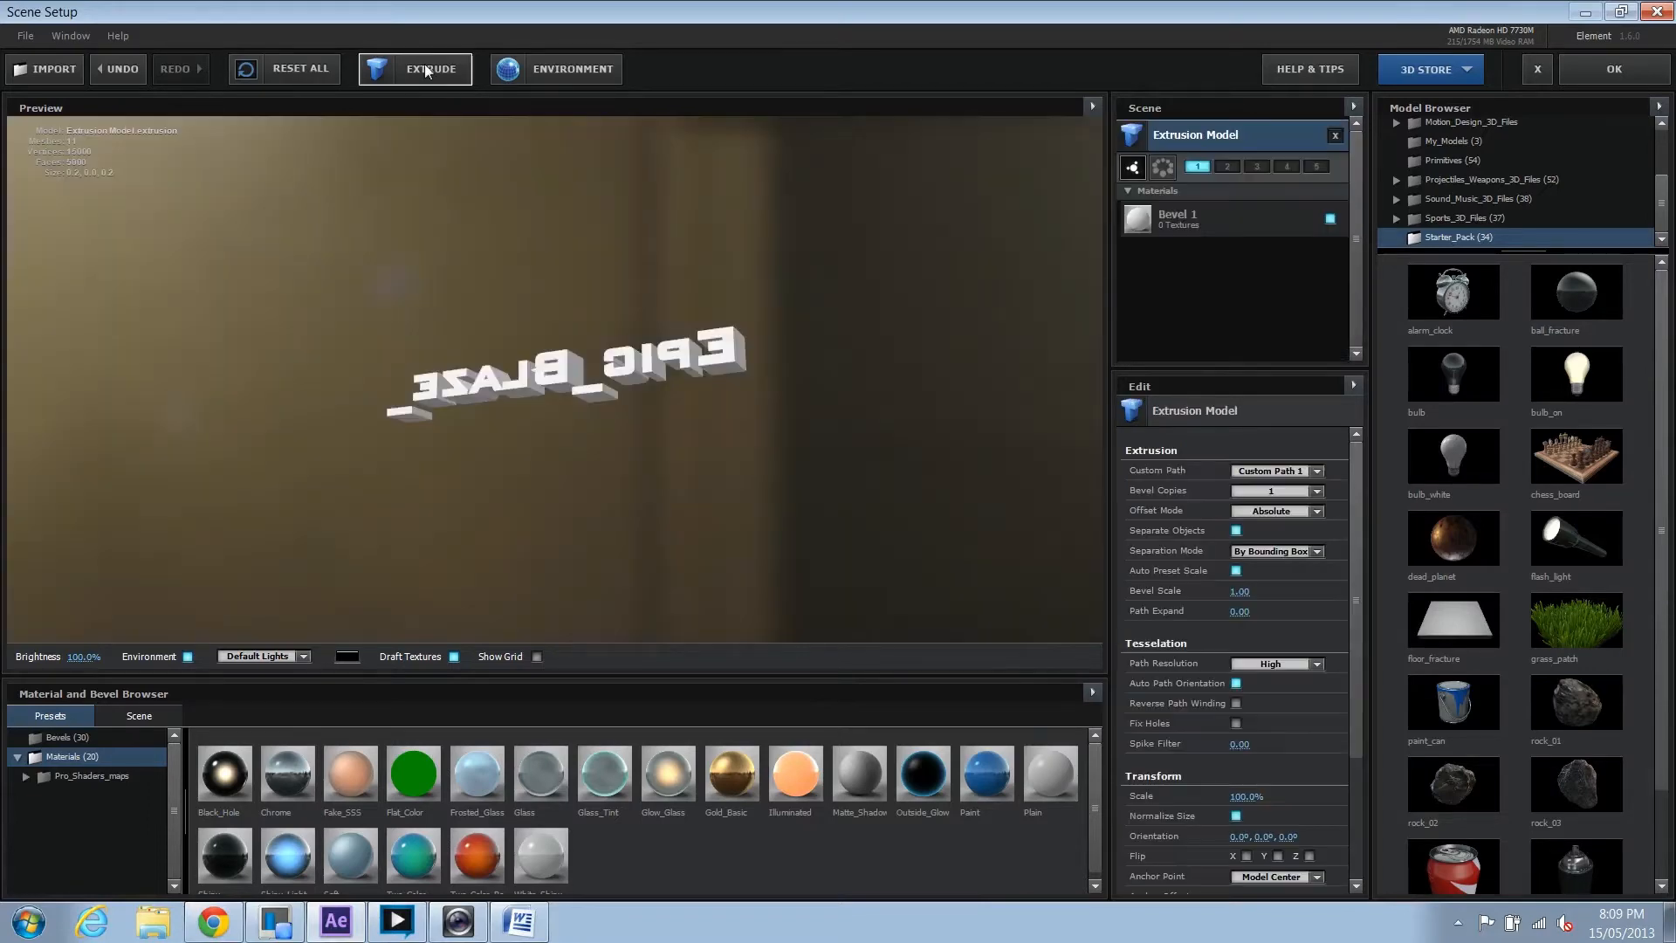
pyautogui.moveTo(740, 362); pyautogui.dragTo(427, 404)
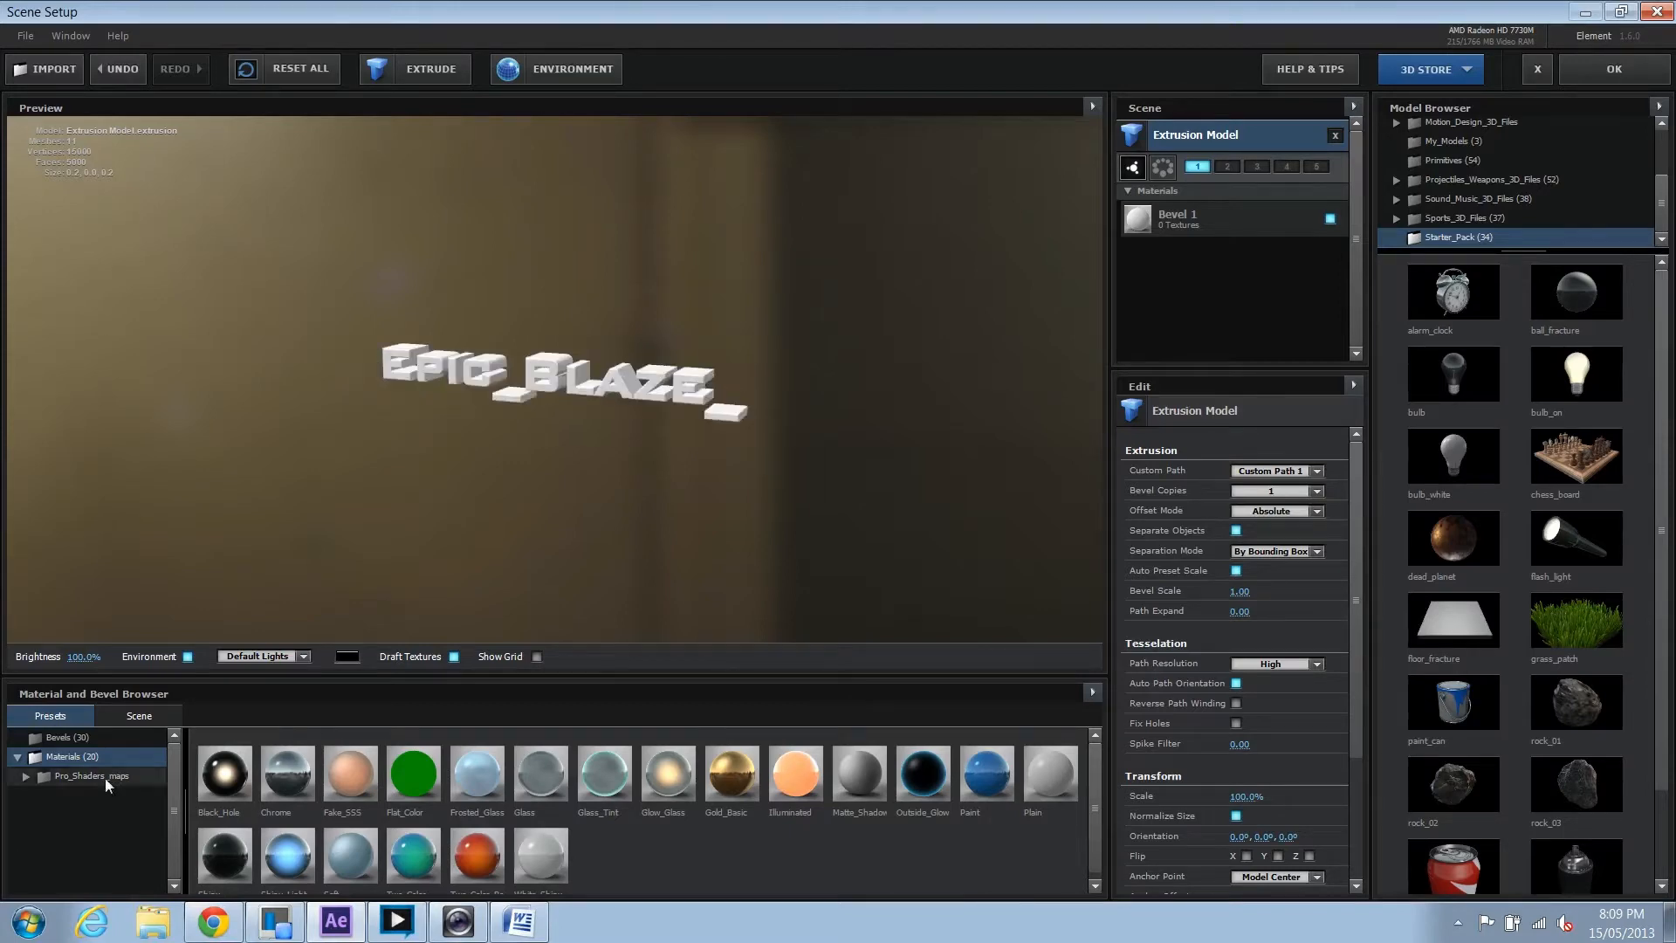
pyautogui.click(70, 738)
pyautogui.click(560, 864)
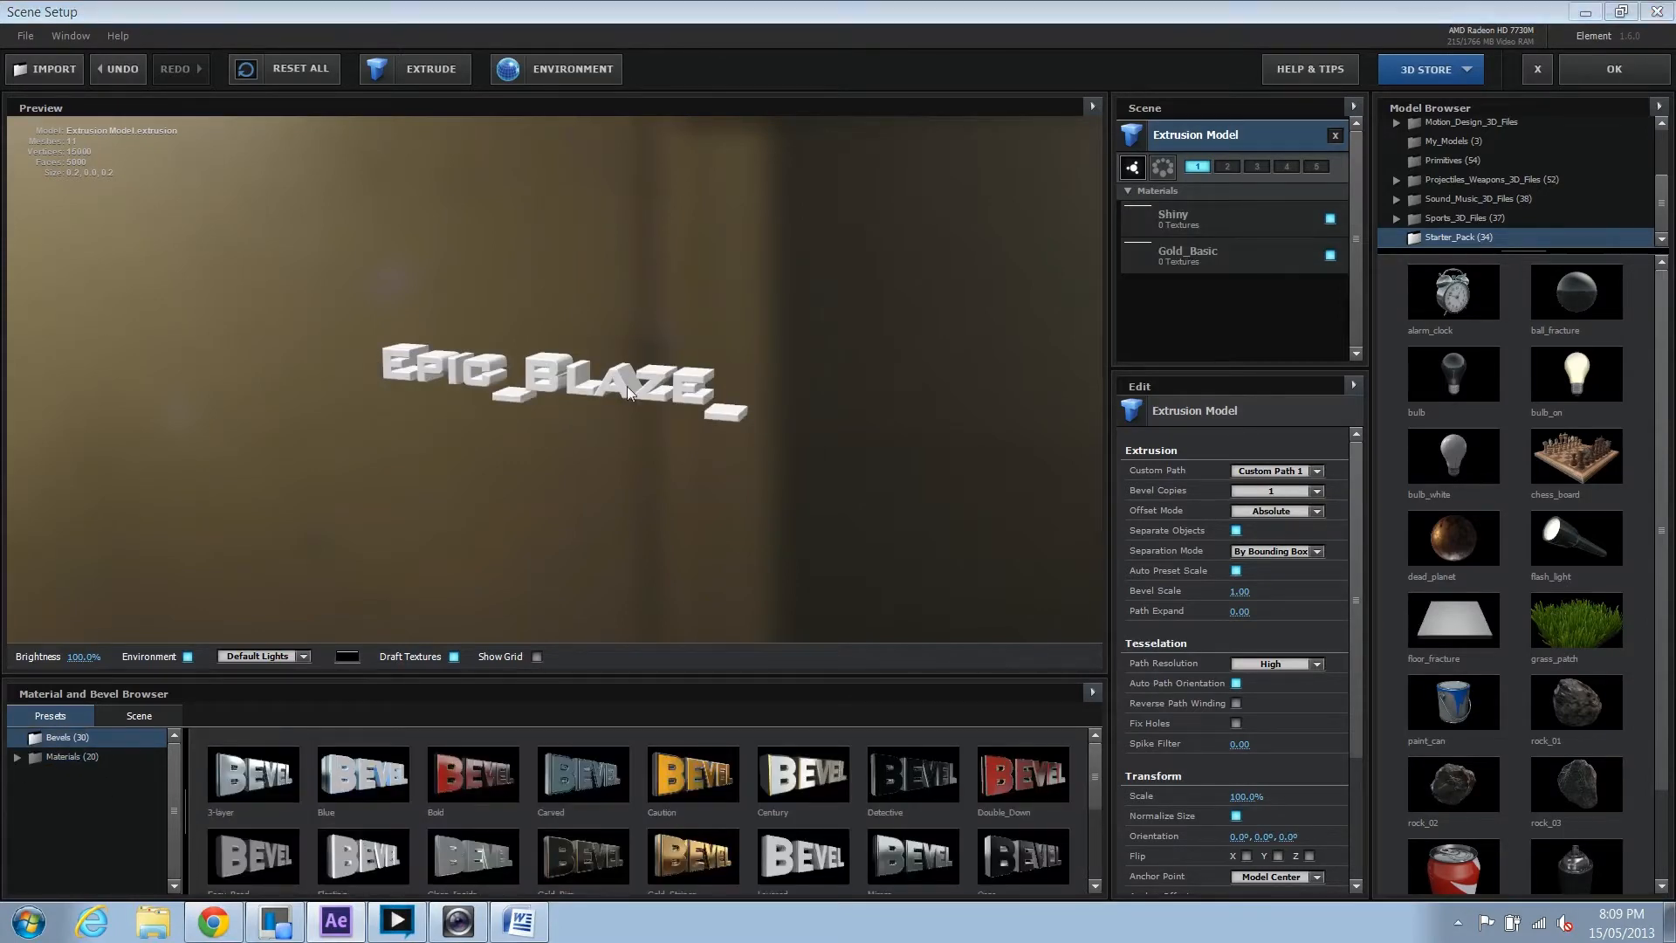
pyautogui.scroll(5, 668, 441)
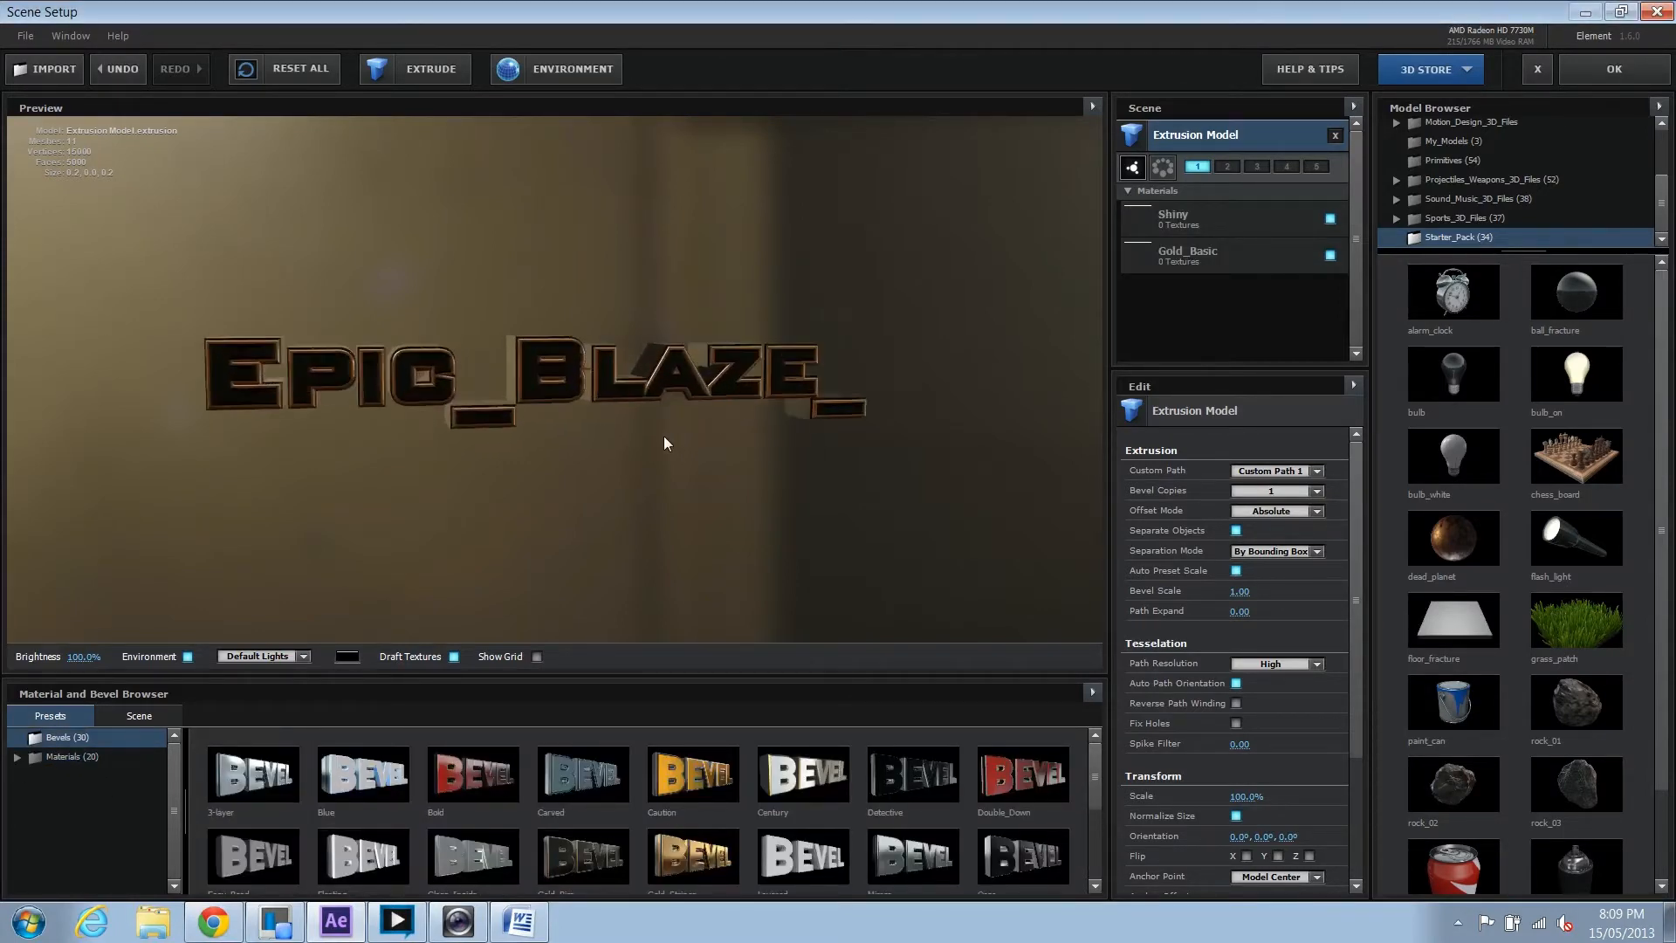
pyautogui.moveTo(538, 384); pyautogui.dragTo(1048, 288)
# Set the Bevel Curve of the Shiny material to -1.00, viewing the letters up close.
pyautogui.click(1170, 218)
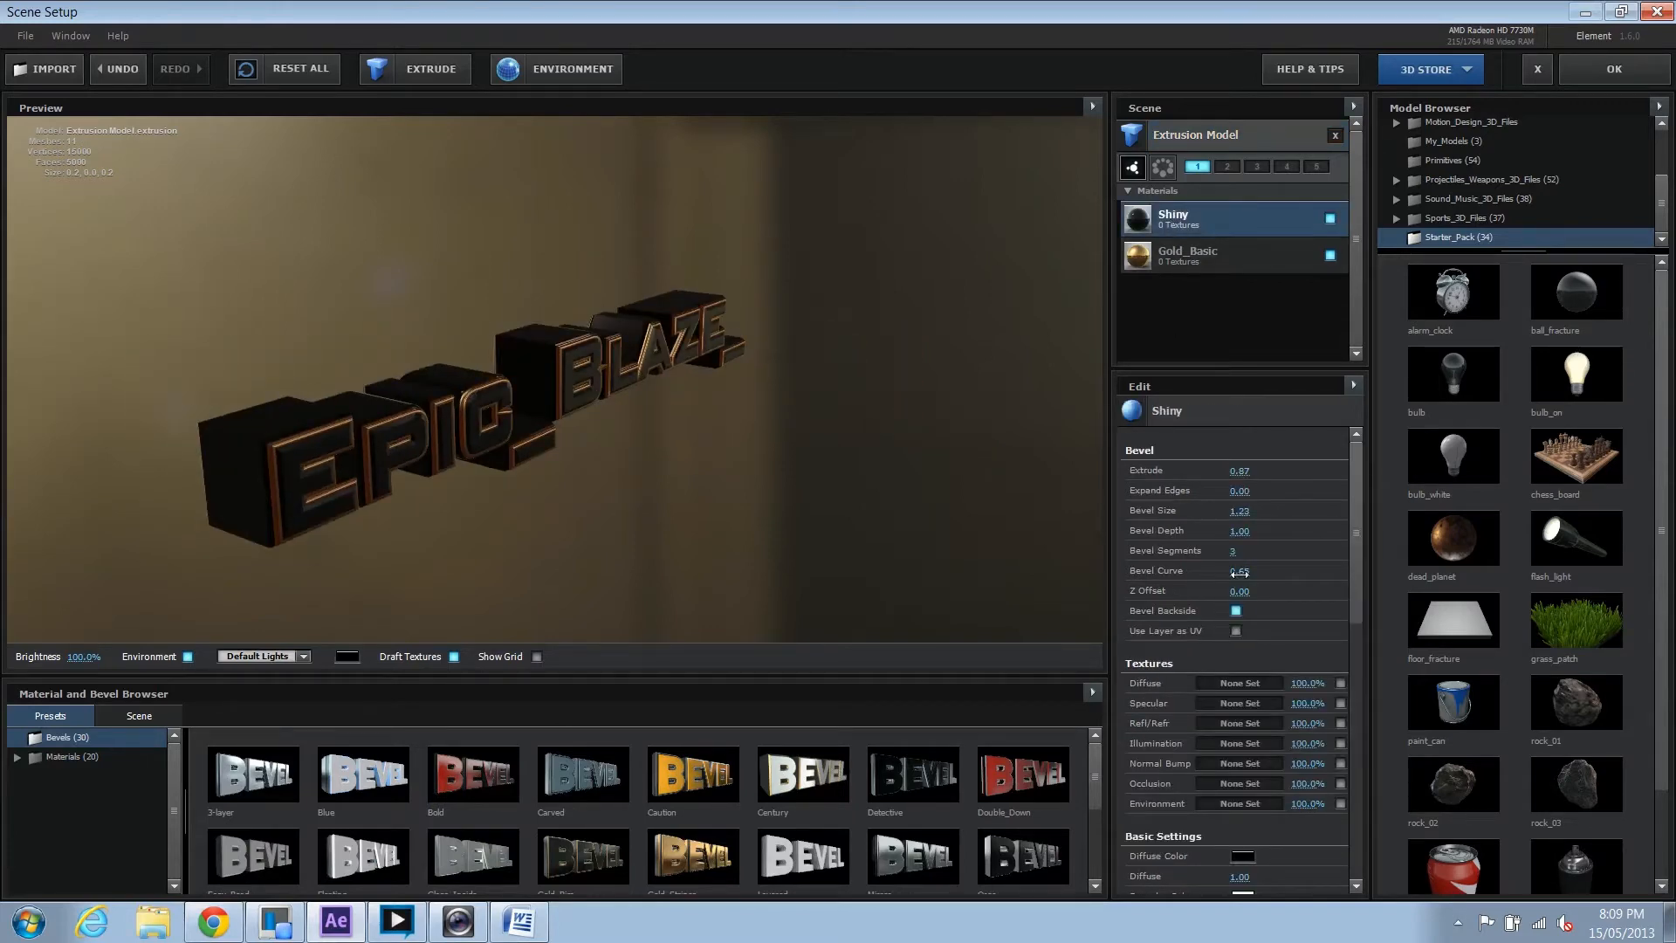
pyautogui.scroll(8, 463, 494)
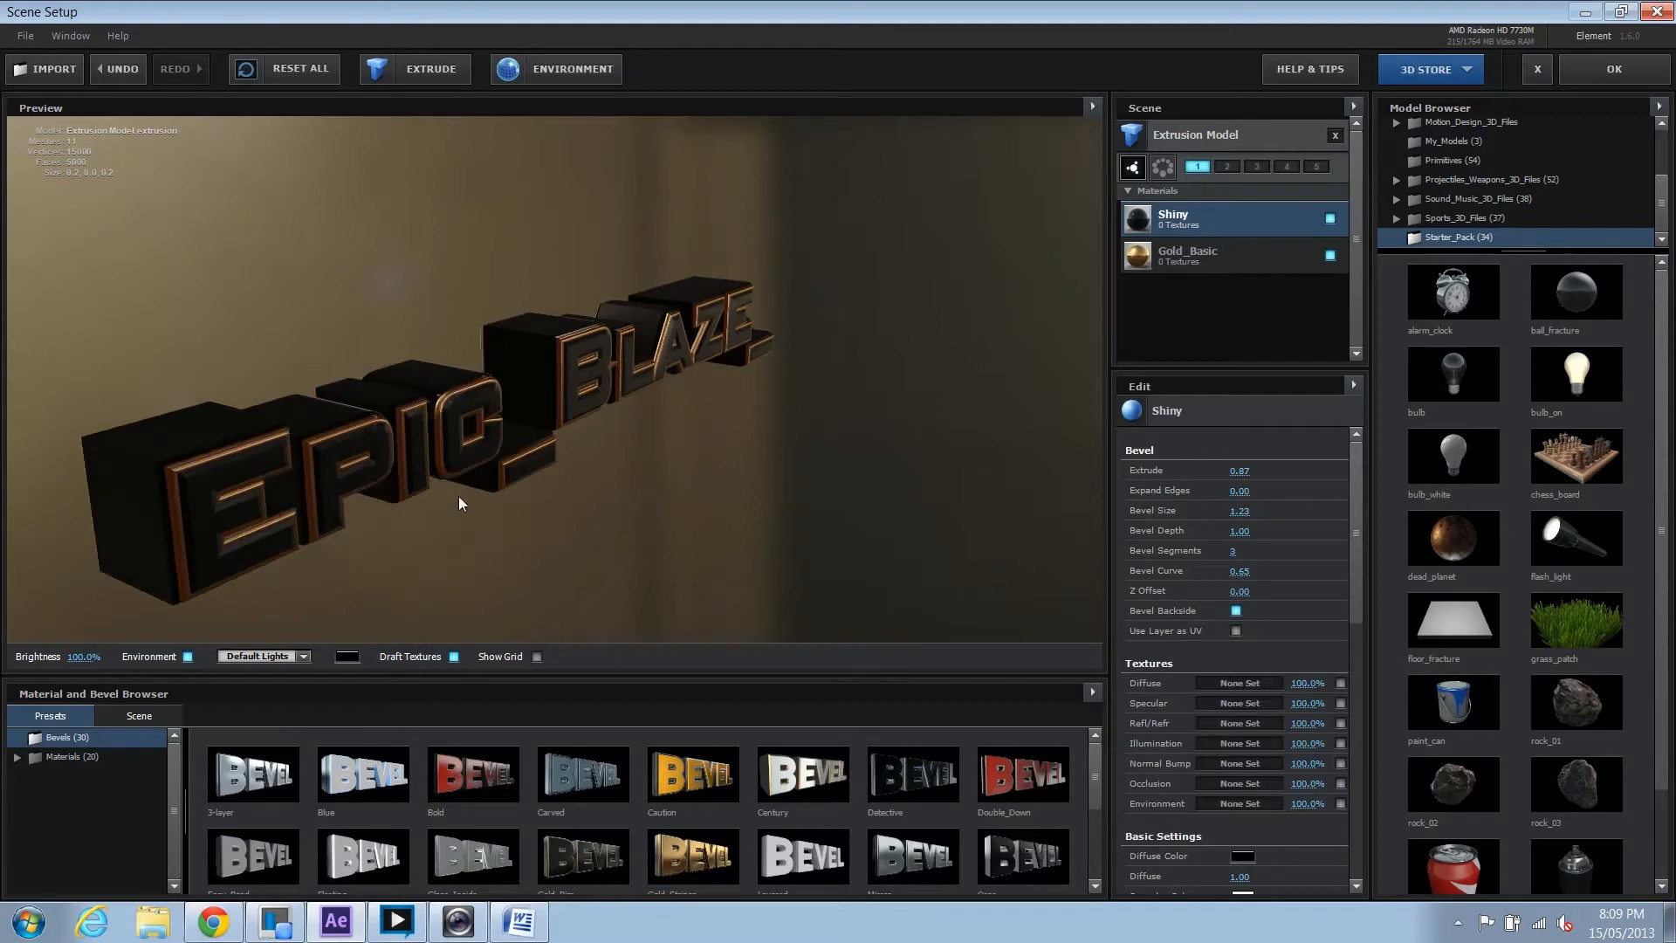
pyautogui.scroll(-8, 880, 373)
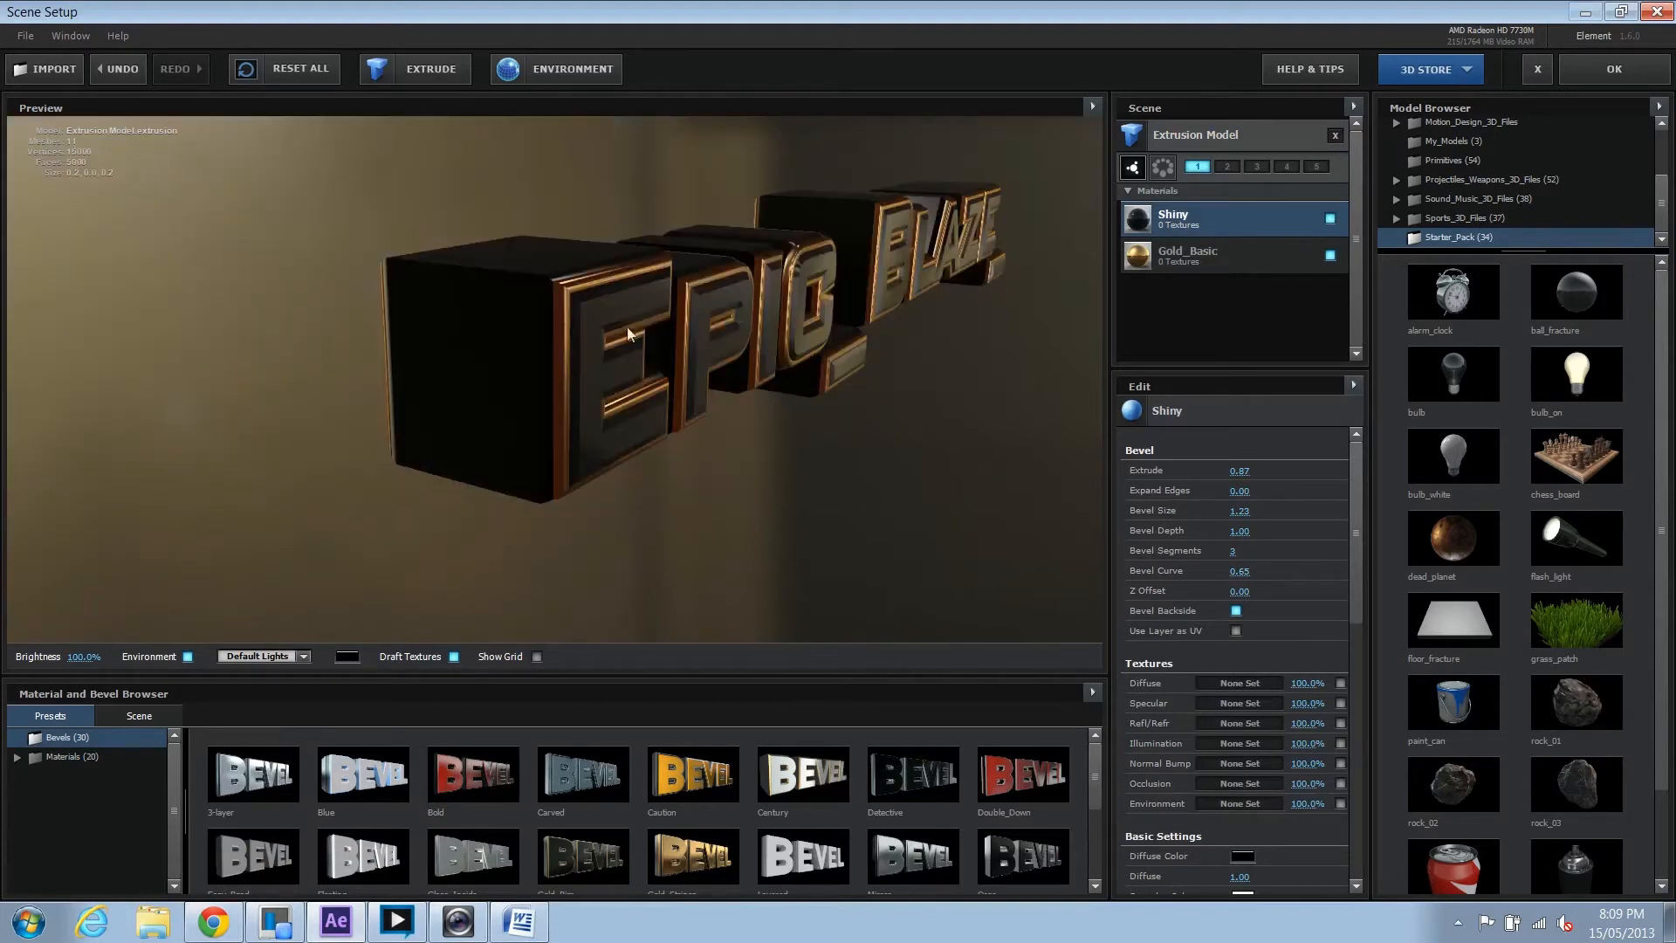
pyautogui.moveTo(1241, 571); pyautogui.dragTo(909, 553)
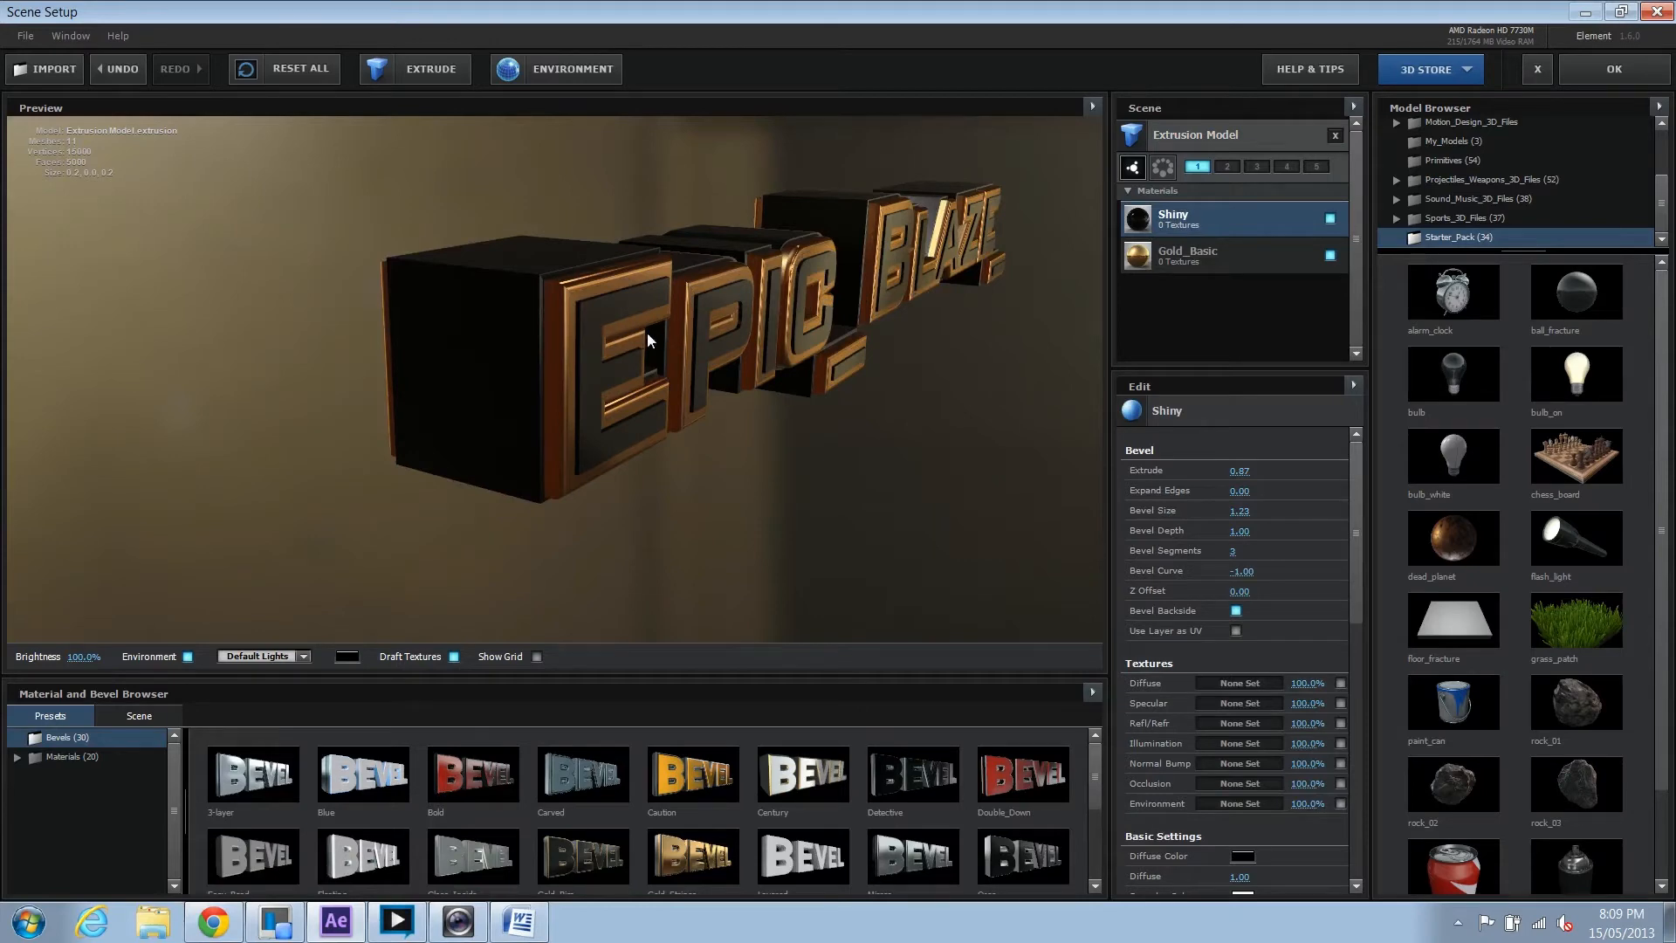
# Set the Bevel Curve of the Gold_Basic material to -1.00 and apply the scene to the composition.
pyautogui.click(1183, 263)
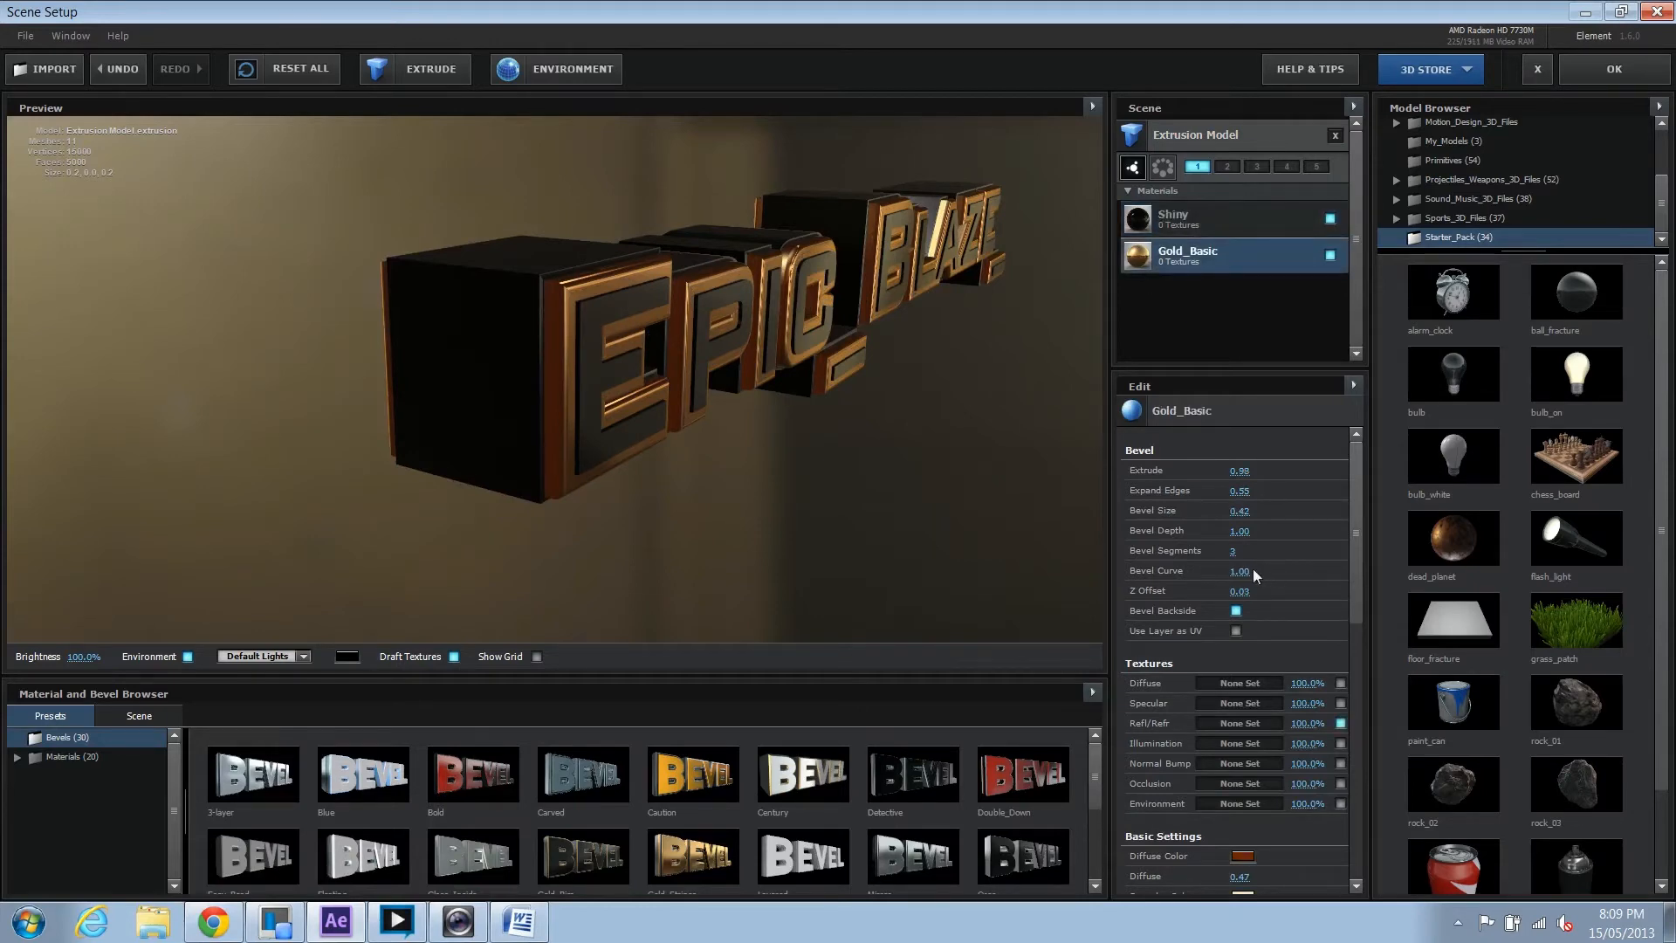
pyautogui.moveTo(1254, 569); pyautogui.dragTo(883, 532)
pyautogui.moveTo(881, 443); pyautogui.dragTo(638, 408)
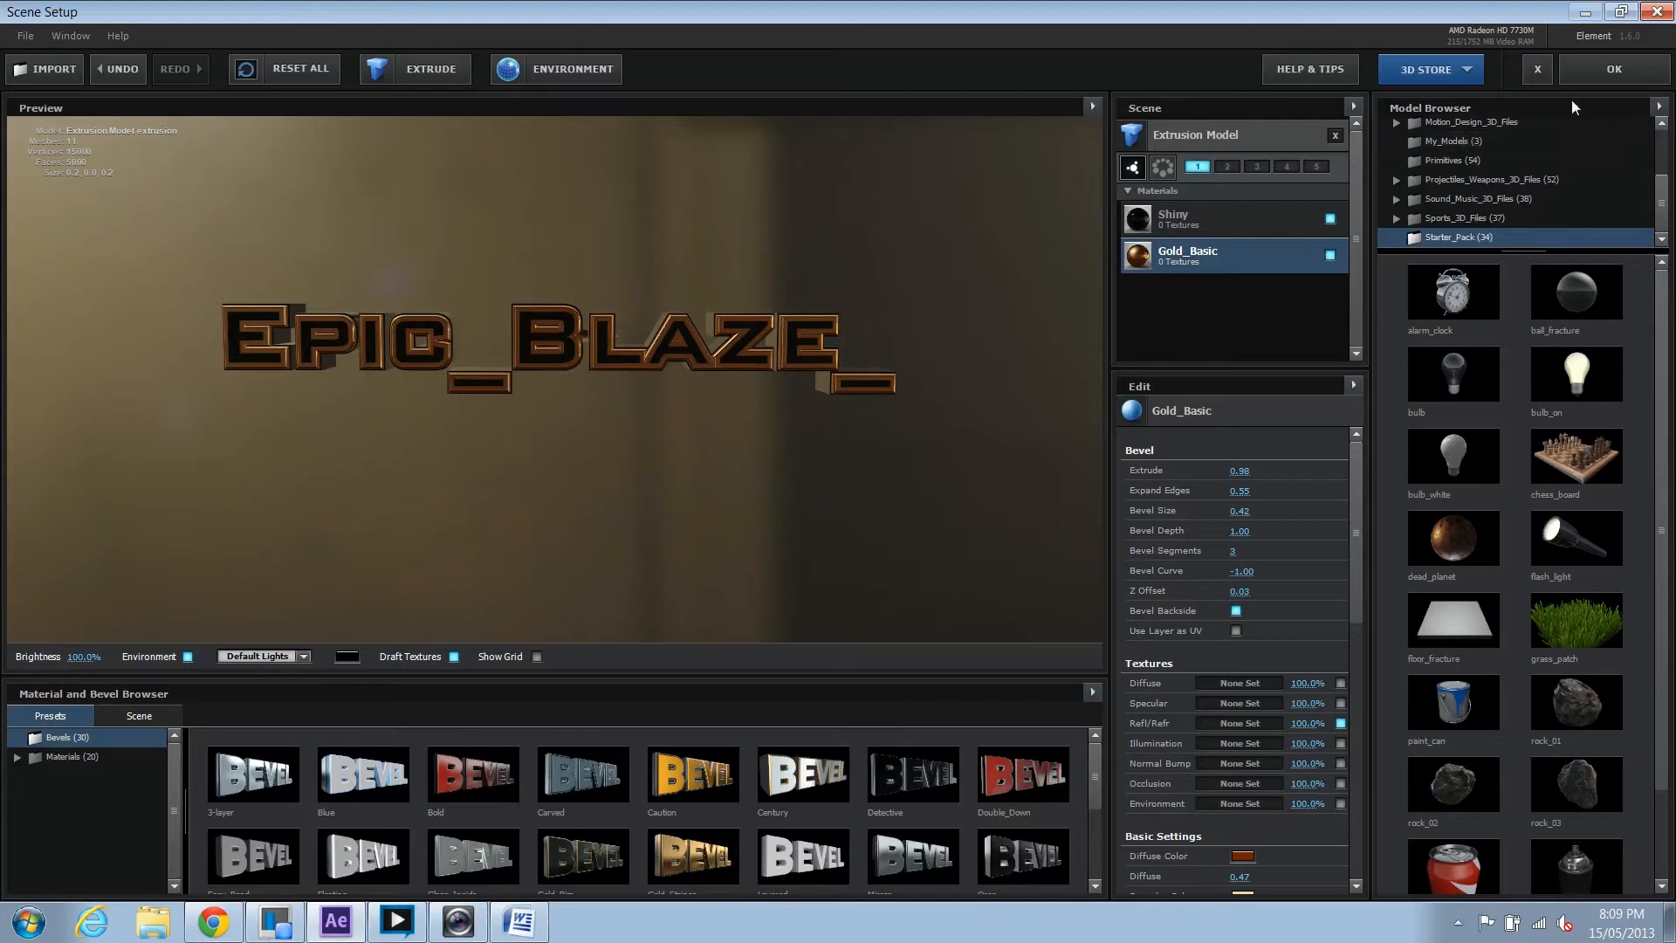
pyautogui.click(1602, 70)
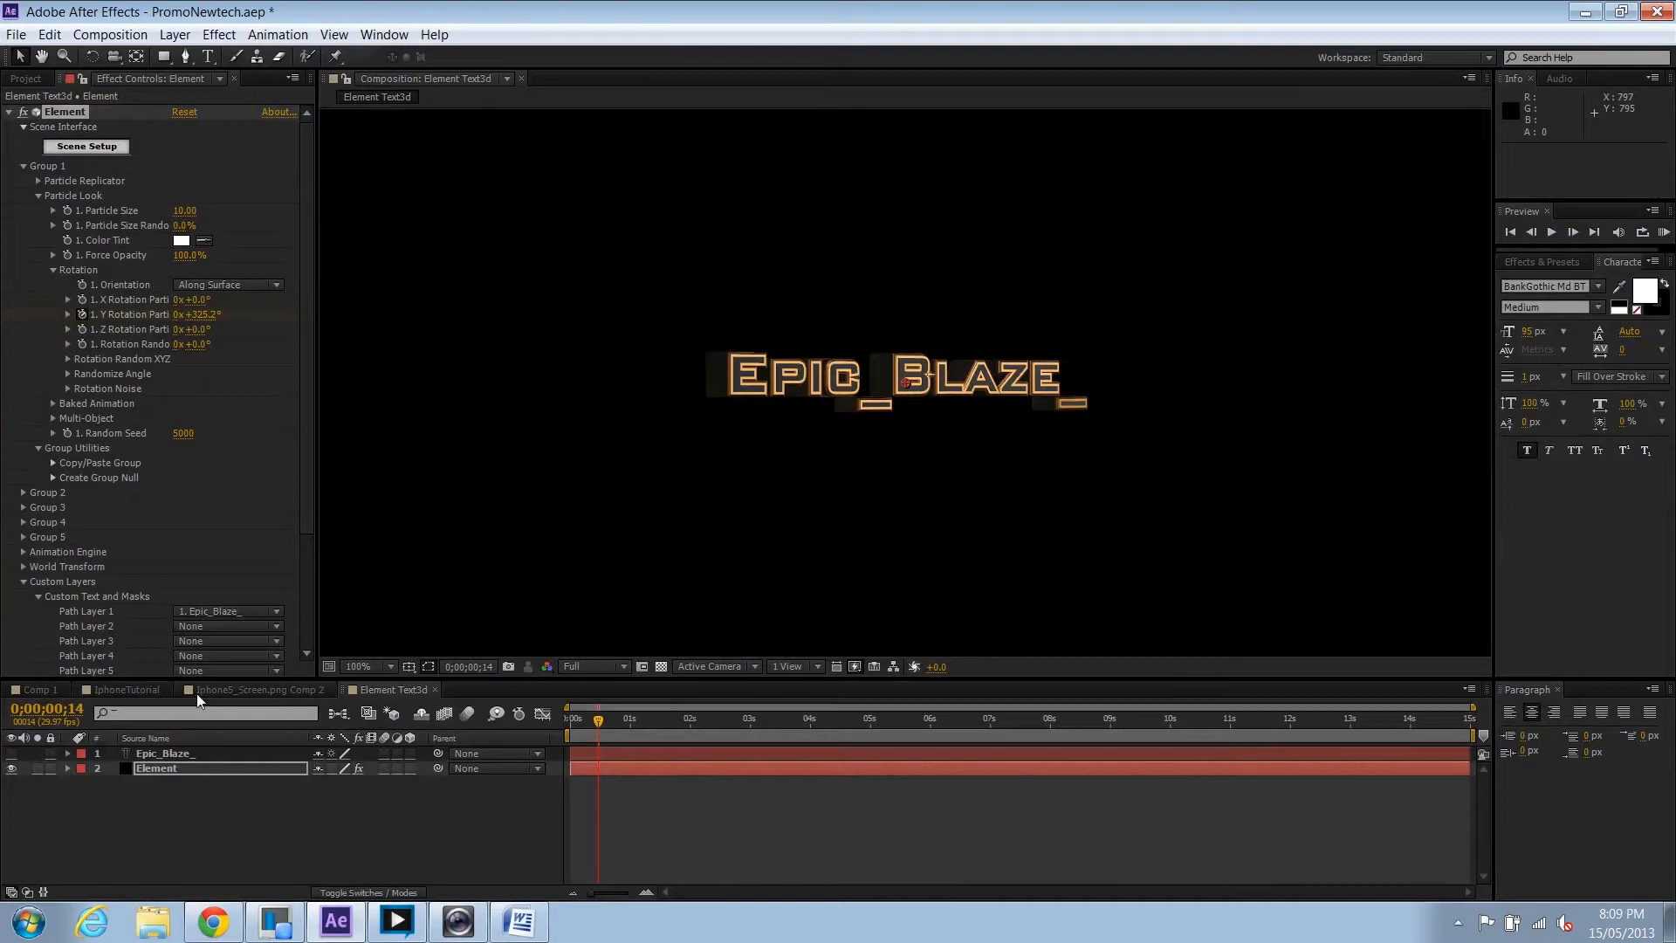
# Open the Comp 1 composition and preview its Element 3D title animation from the start.
pyautogui.click(129, 690)
pyautogui.click(41, 689)
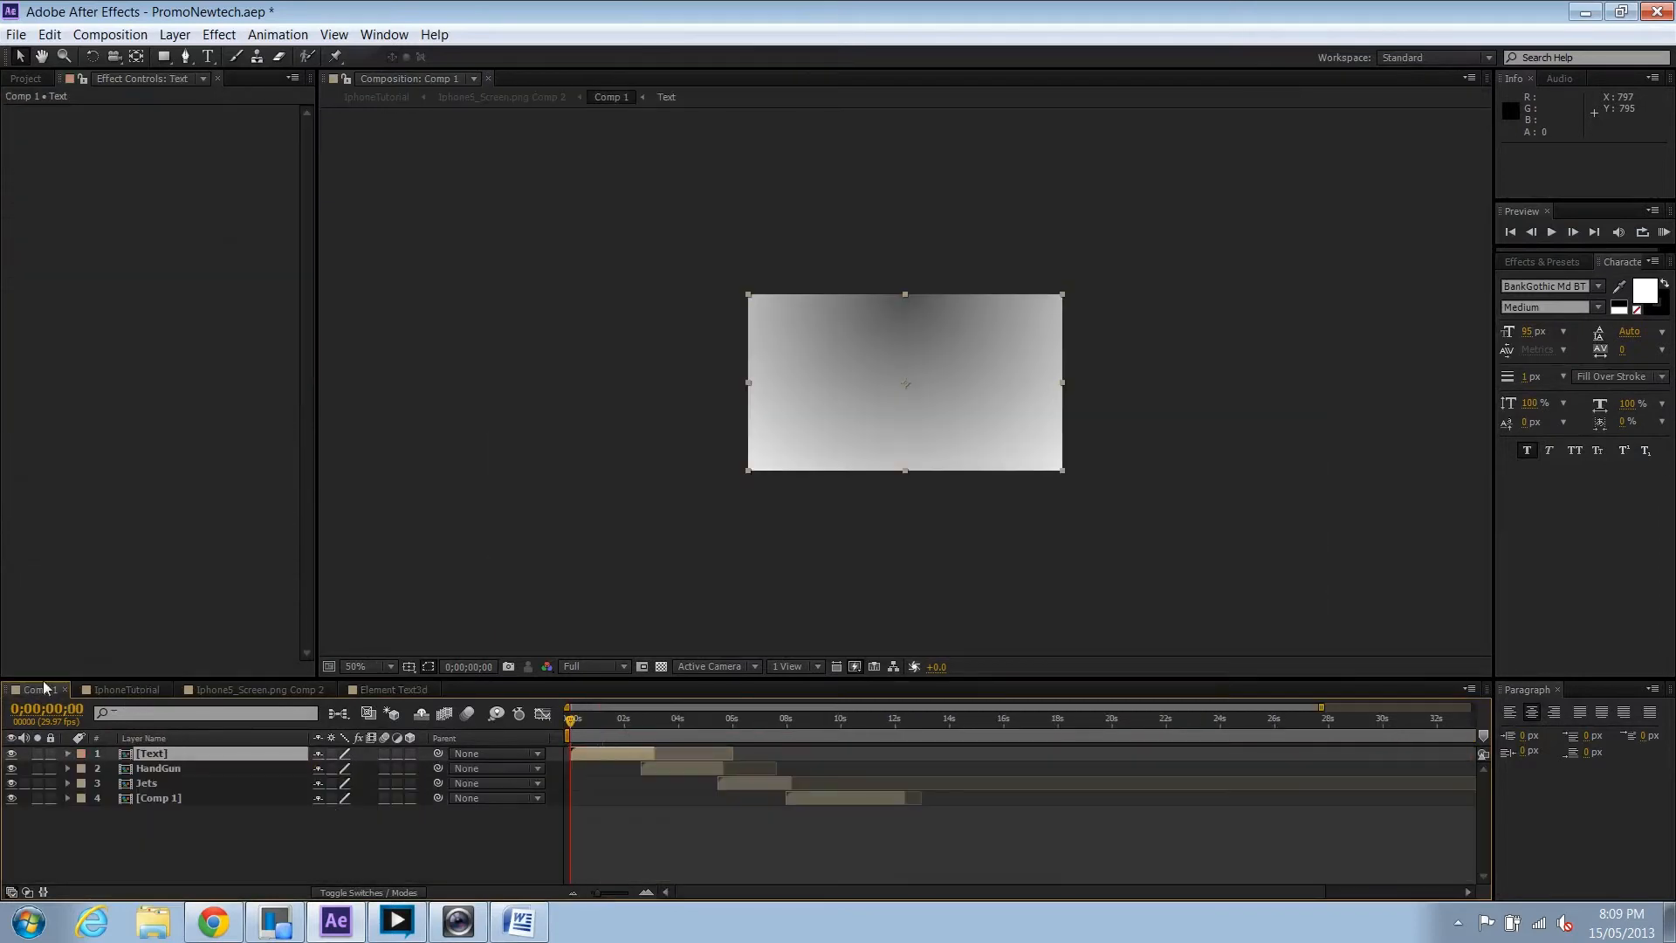
pyautogui.moveTo(593, 724)
pyautogui.mouseDown()
pyautogui.moveTo(616, 726)
pyautogui.moveTo(563, 729)
pyautogui.mouseUp()
pyautogui.scroll(2, 890, 558)
pyautogui.scroll(-1, 889, 558)
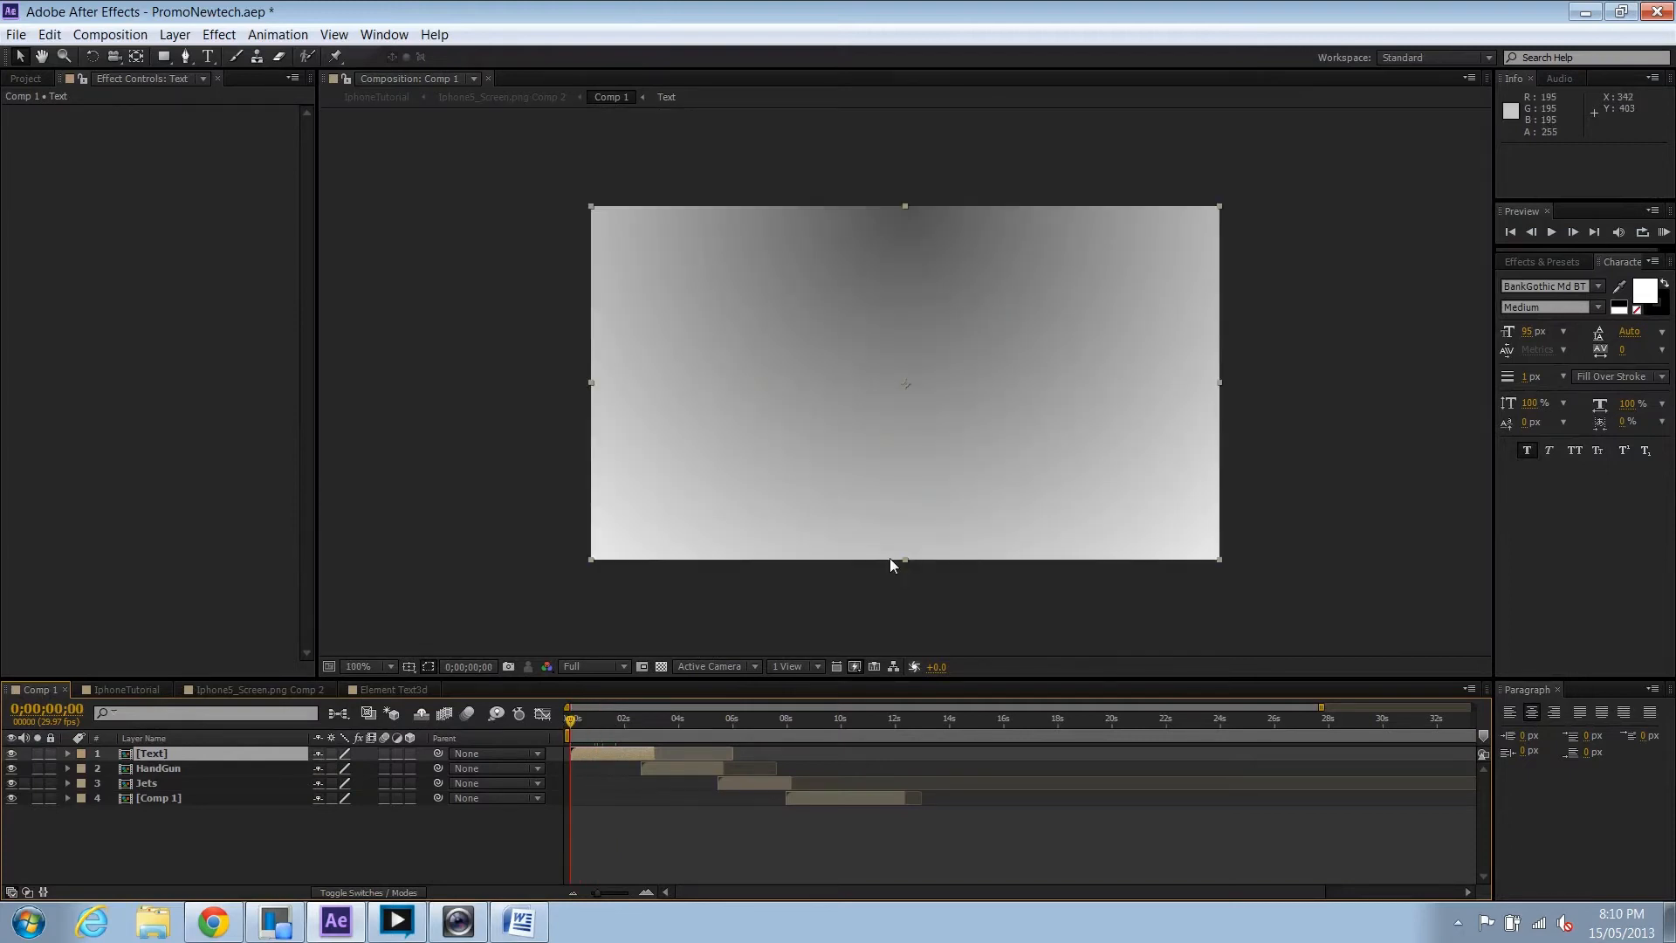
pyautogui.press('space')
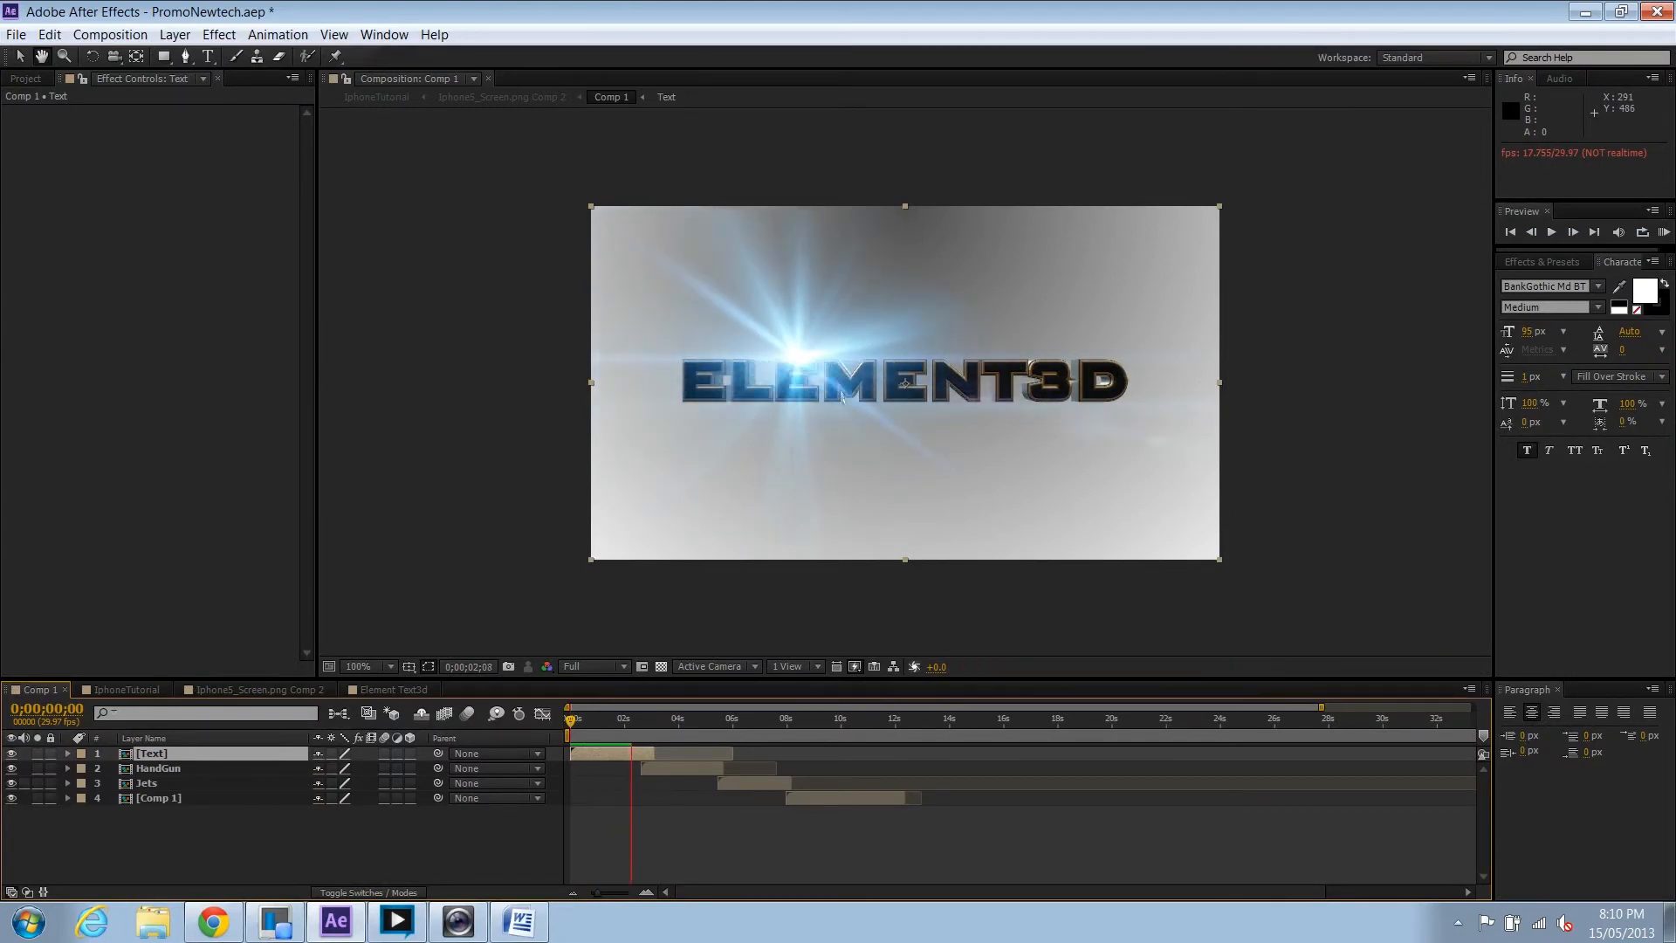
pyautogui.click(641, 724)
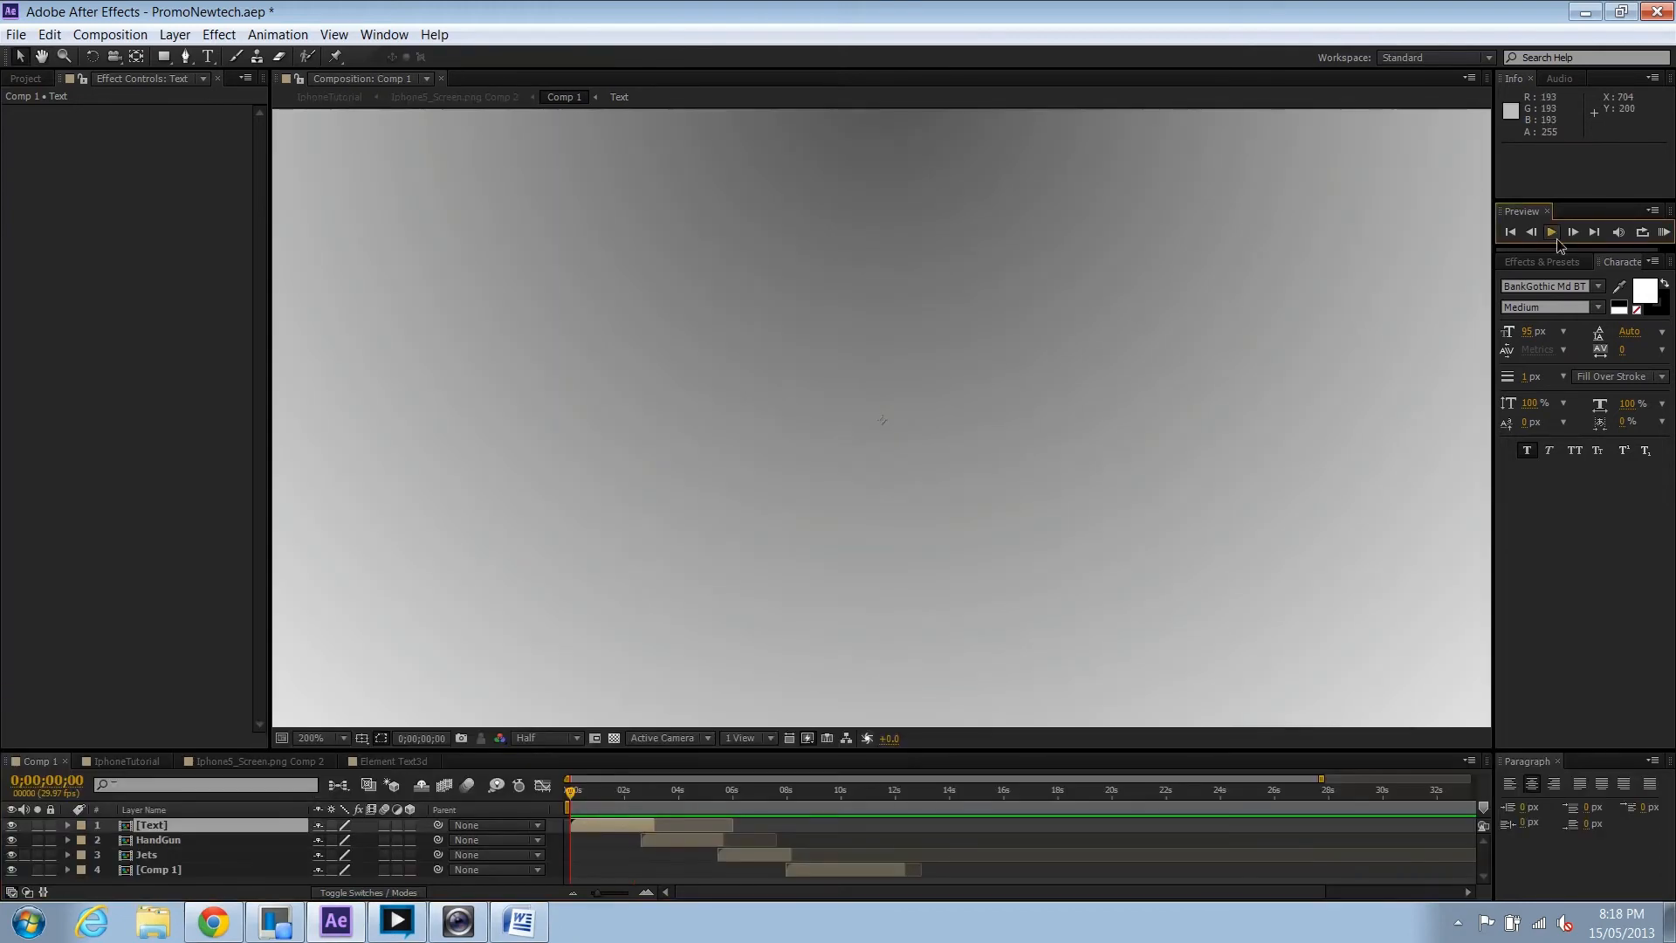
# Play through the Comp 1 promo and scrub through its HandGun and Text sections.
pyautogui.click(1552, 232)
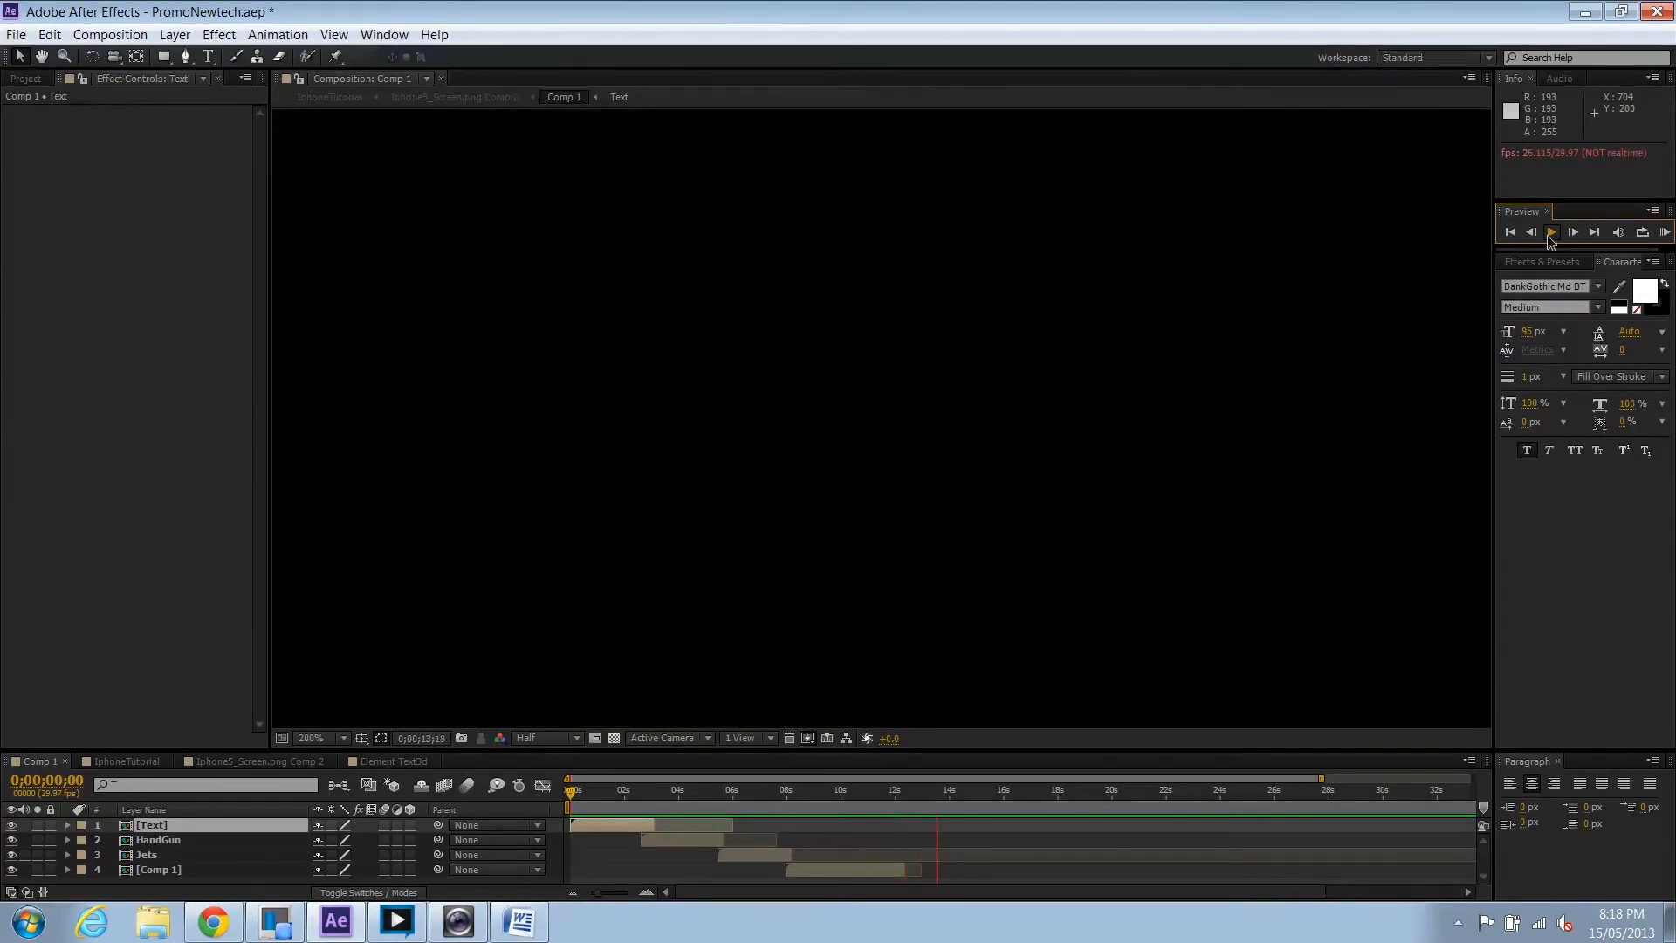
pyautogui.click(1551, 231)
pyautogui.click(671, 792)
pyautogui.moveTo(673, 797); pyautogui.dragTo(706, 802)
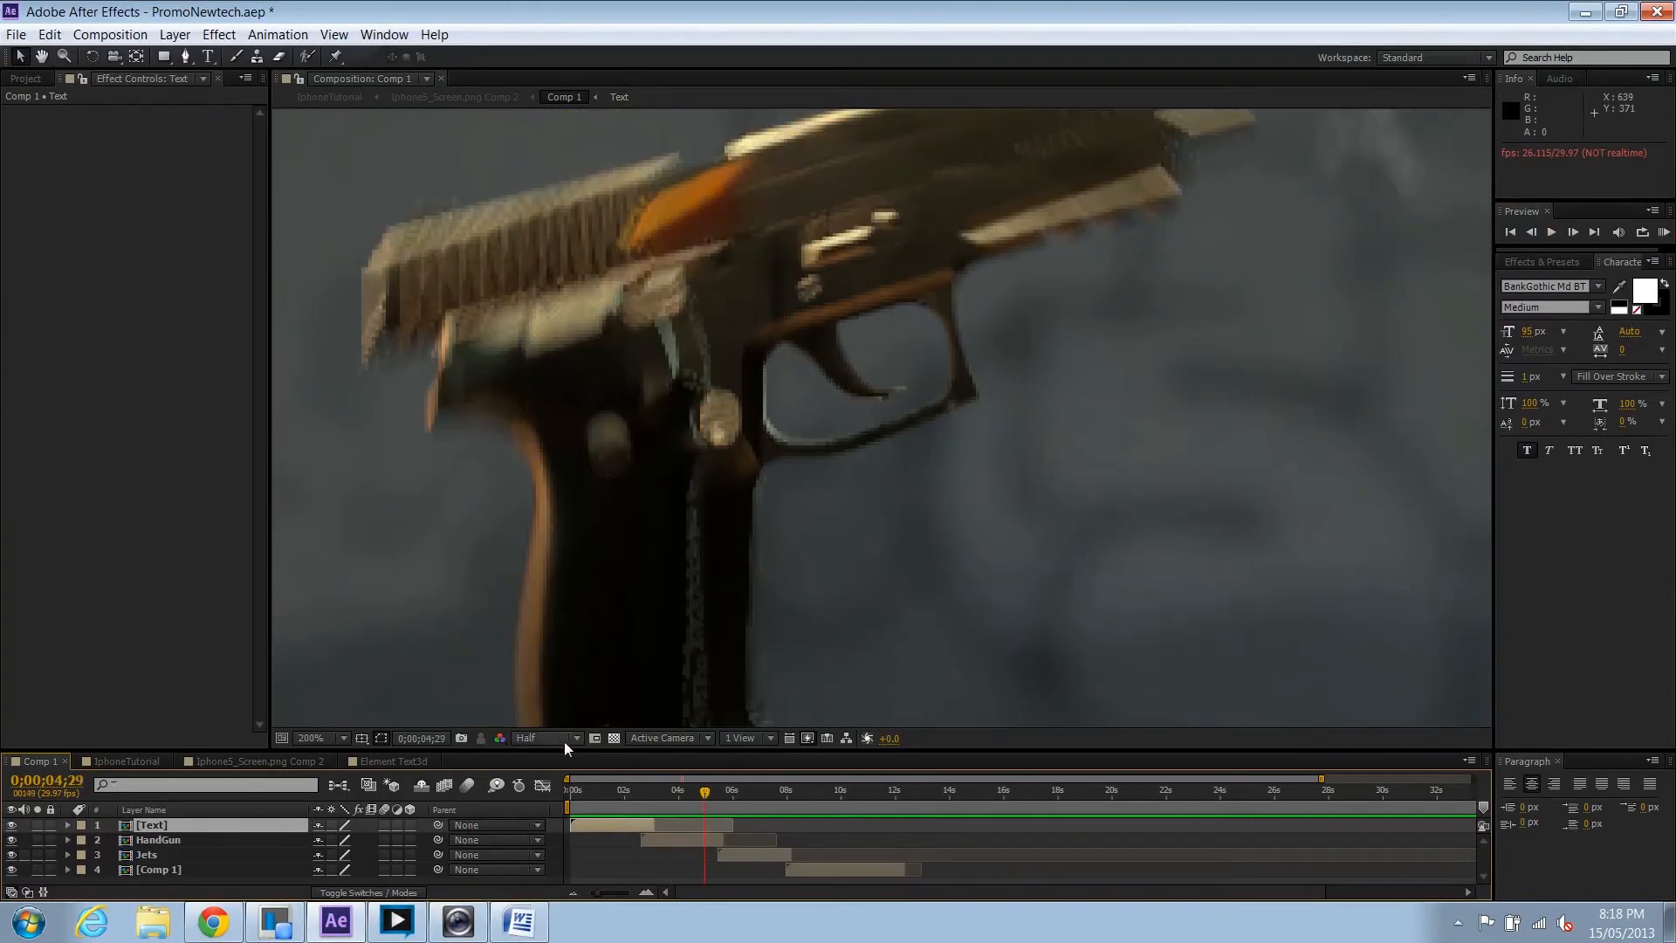
pyautogui.moveTo(711, 807); pyautogui.dragTo(571, 797)
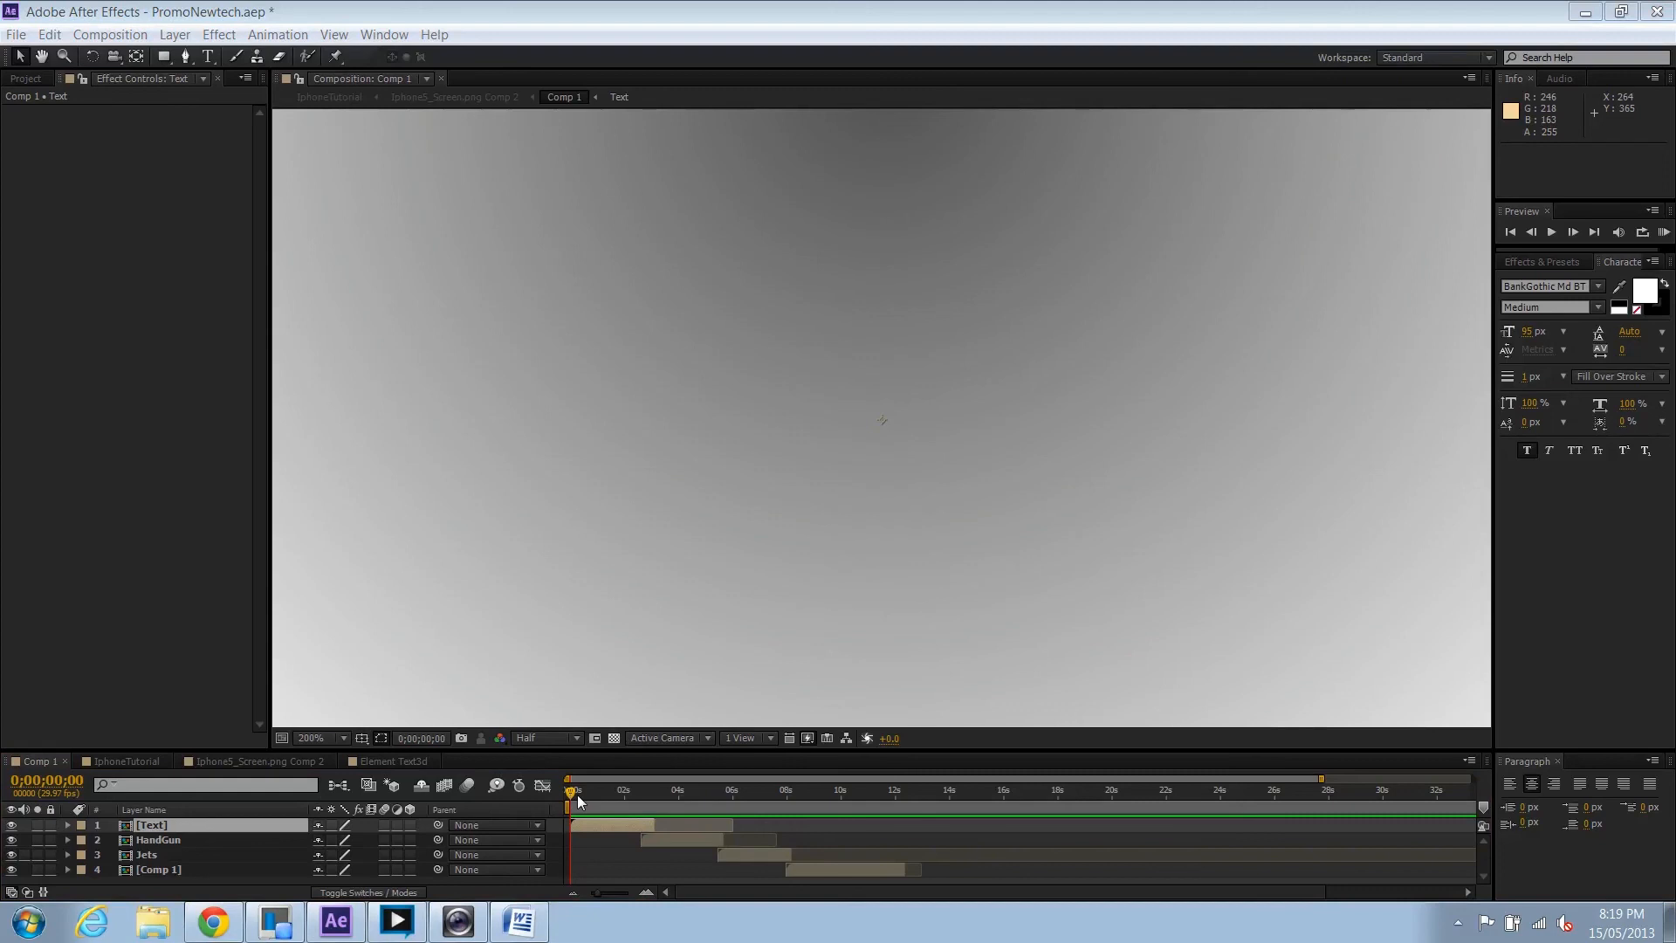
pyautogui.moveTo(578, 794); pyautogui.dragTo(626, 800)
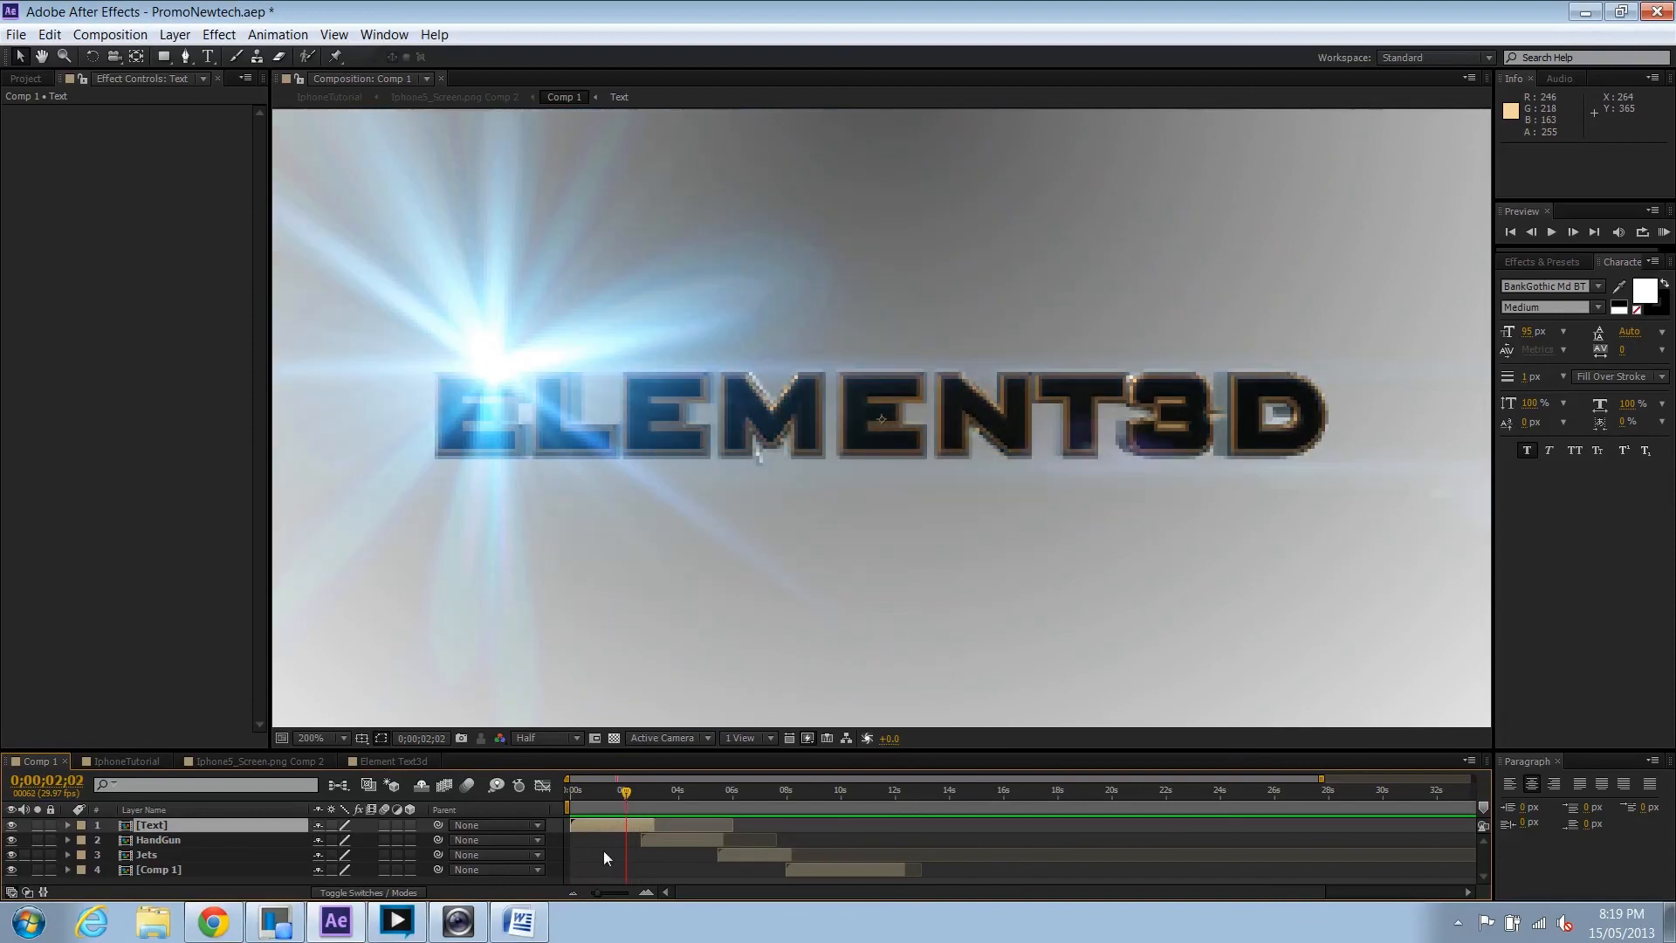